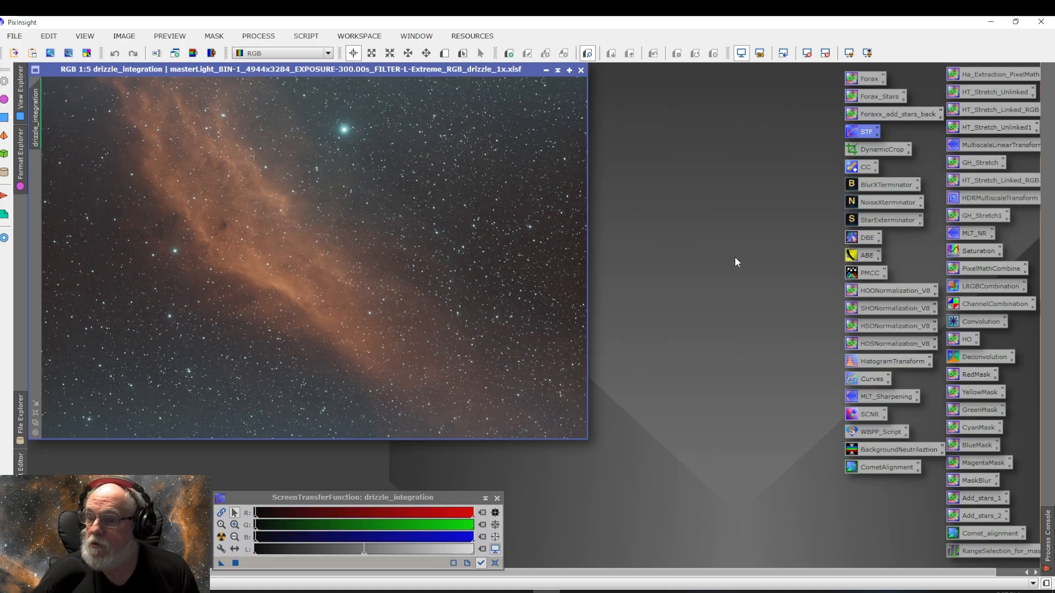
# Step: Open Dynamic Background Extraction for the image, move its window beside the image, and set Tolerance to 10
pyautogui.doubleClick(868, 238)
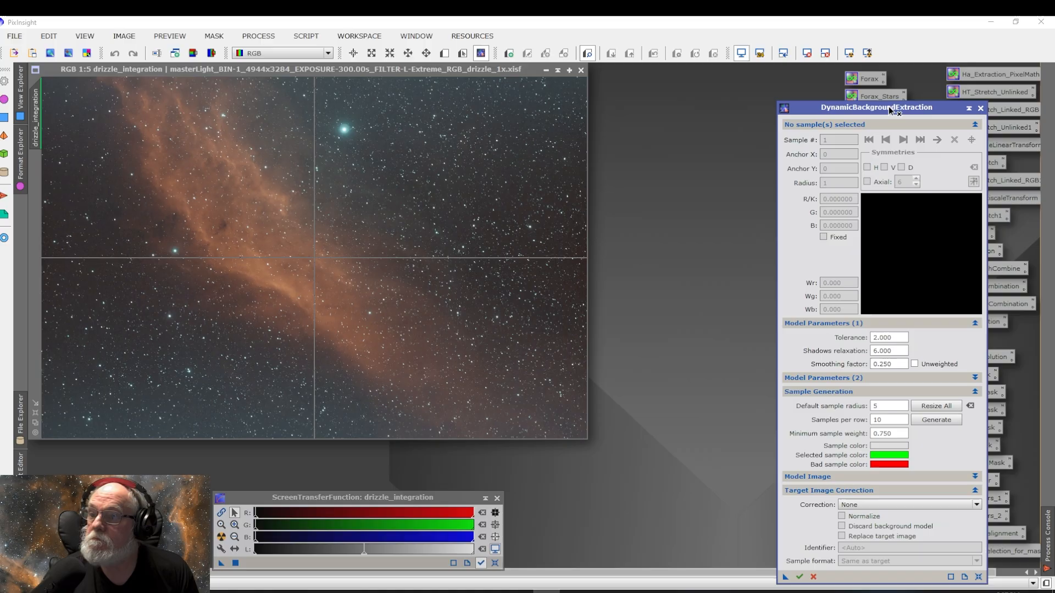
pyautogui.moveTo(892, 108); pyautogui.dragTo(741, 86)
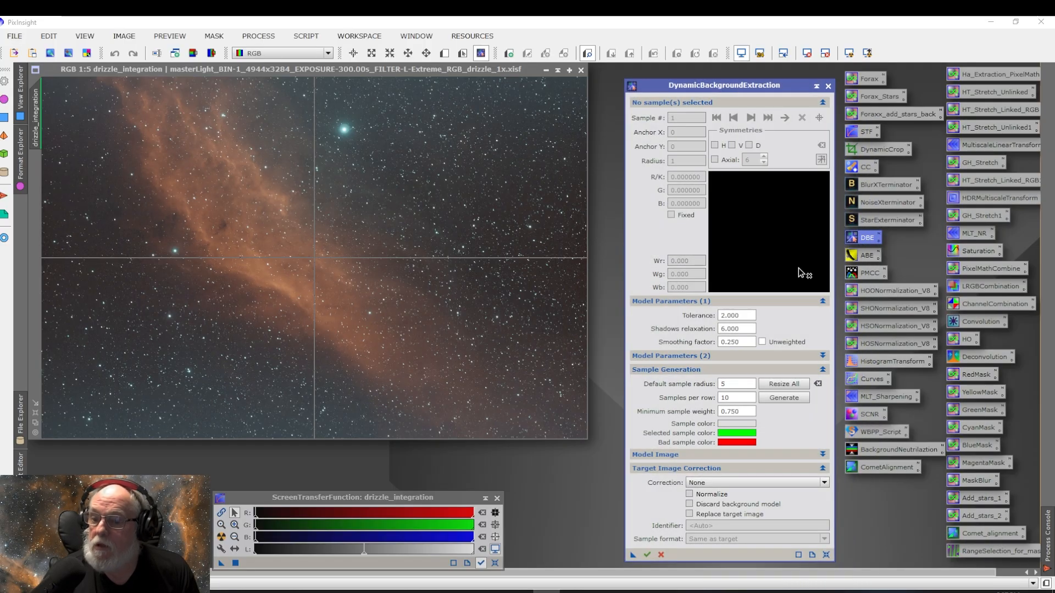
pyautogui.doubleClick(743, 317)
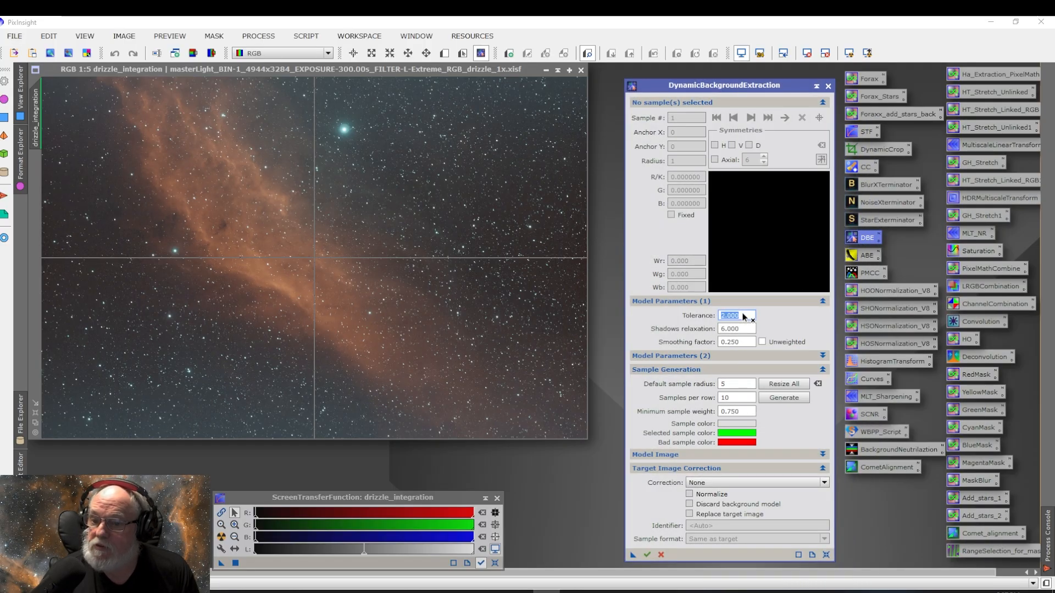
pyautogui.doubleClick(751, 316)
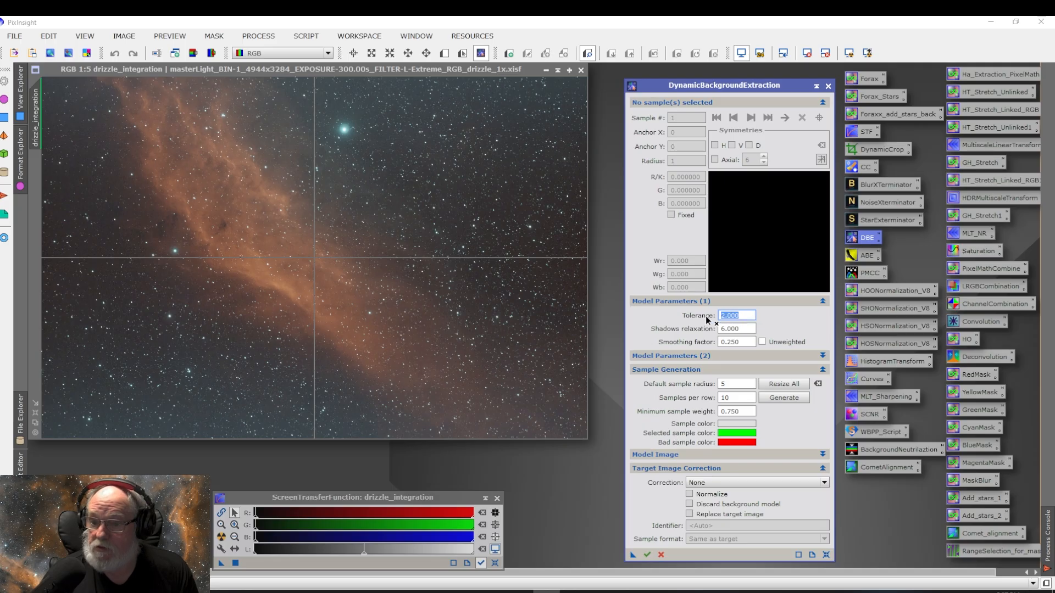
pyautogui.write('1')
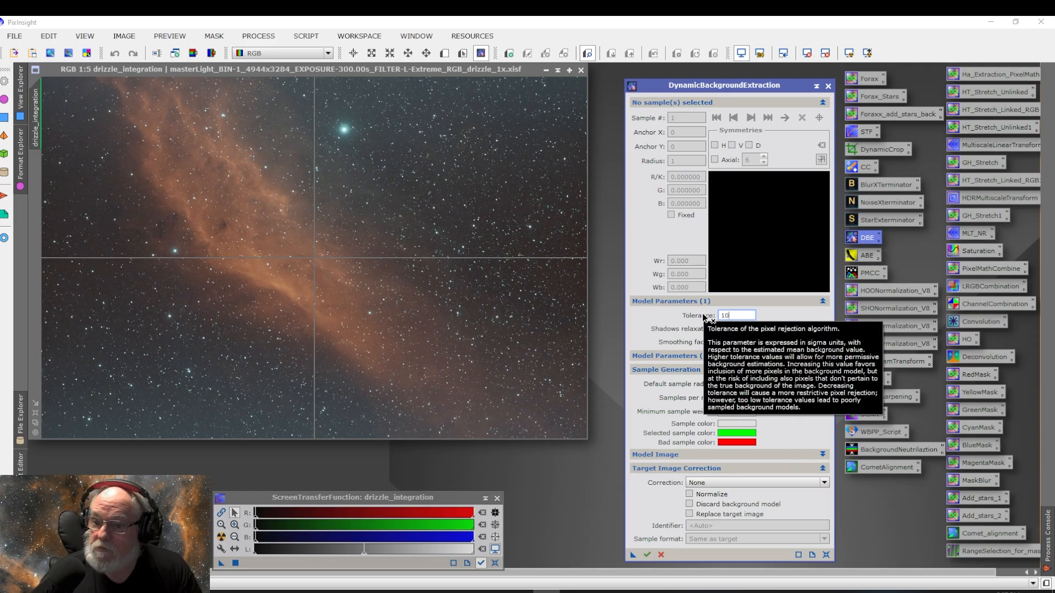
pyautogui.write('0')
pyautogui.click(690, 356)
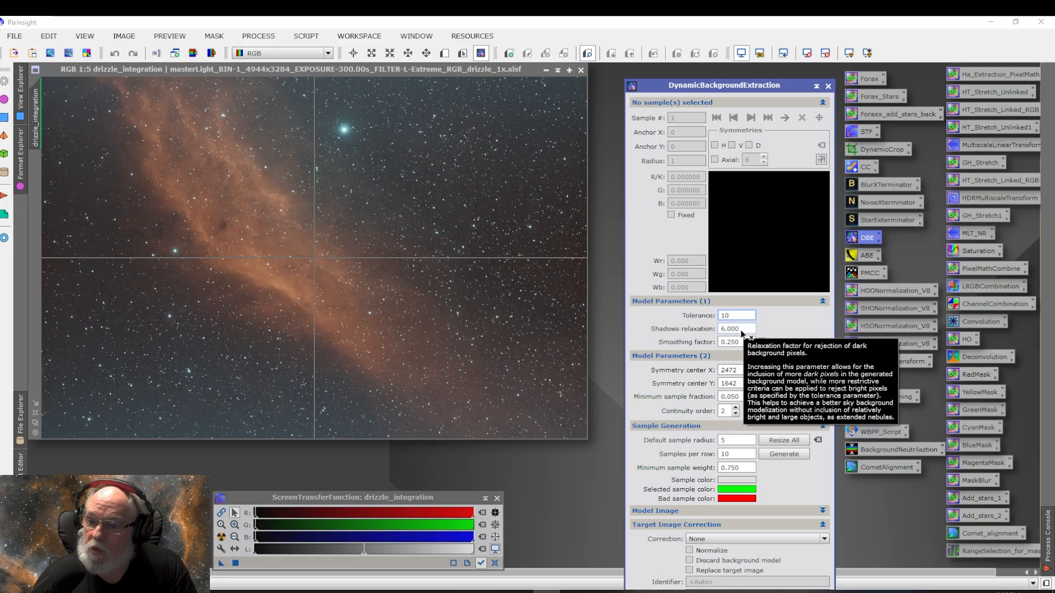
# Step: Set the default sample radius to 200 and generate the sample grid over the image
pyautogui.doubleClick(732, 443)
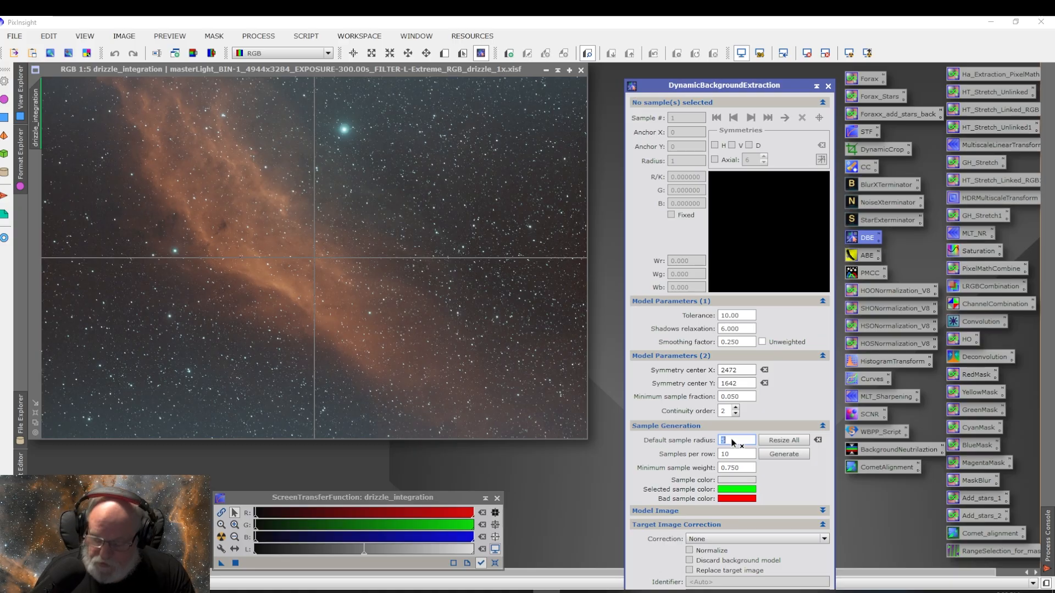
pyautogui.write('200')
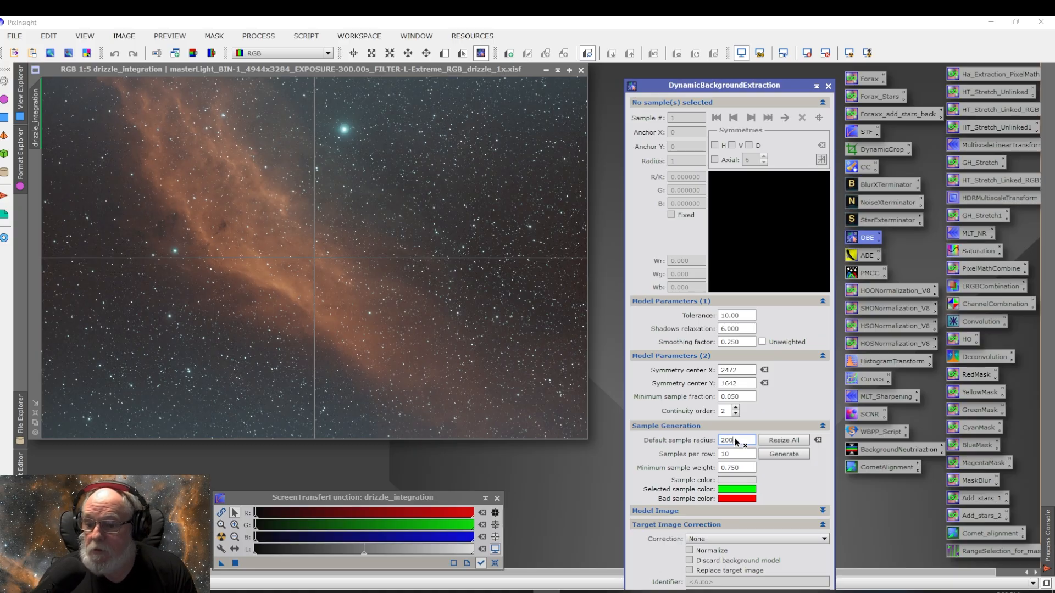
pyautogui.click(789, 455)
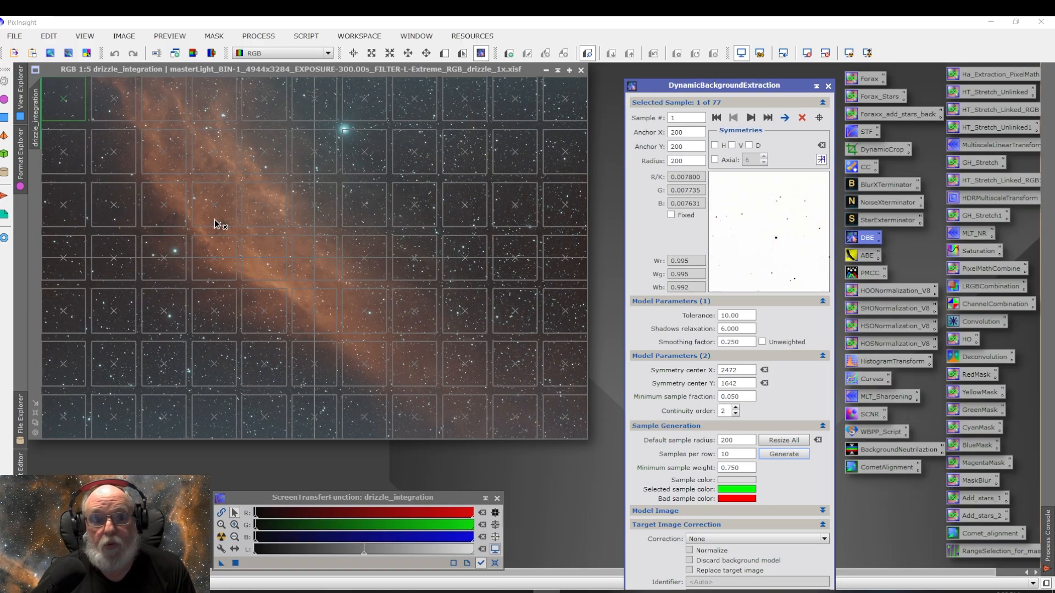
# Step: Delete the background samples lying on the nebula in the second and third grid columns
pyautogui.click(115, 109)
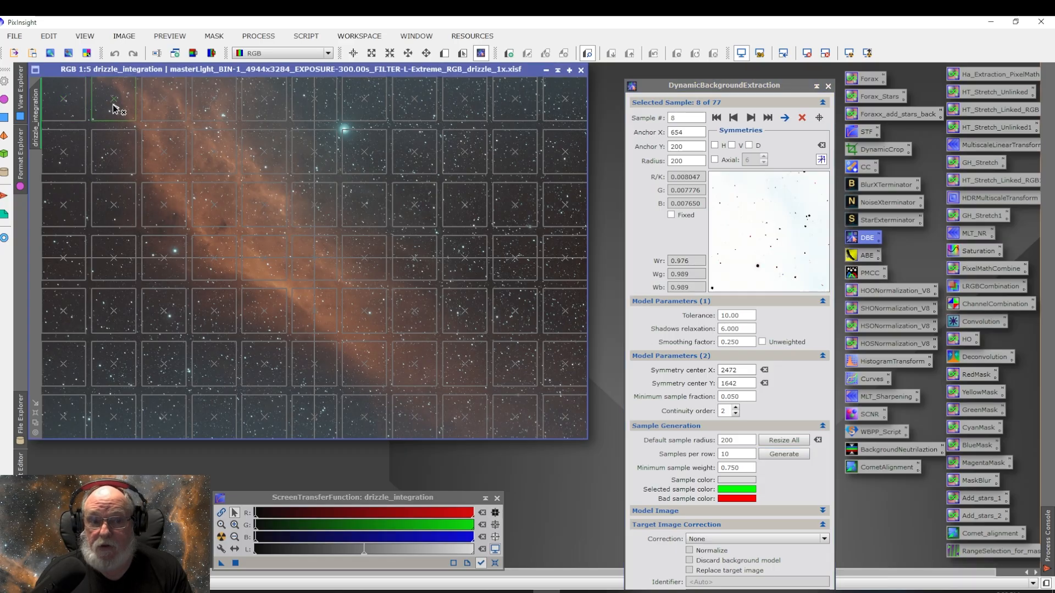
pyautogui.press('Delete')
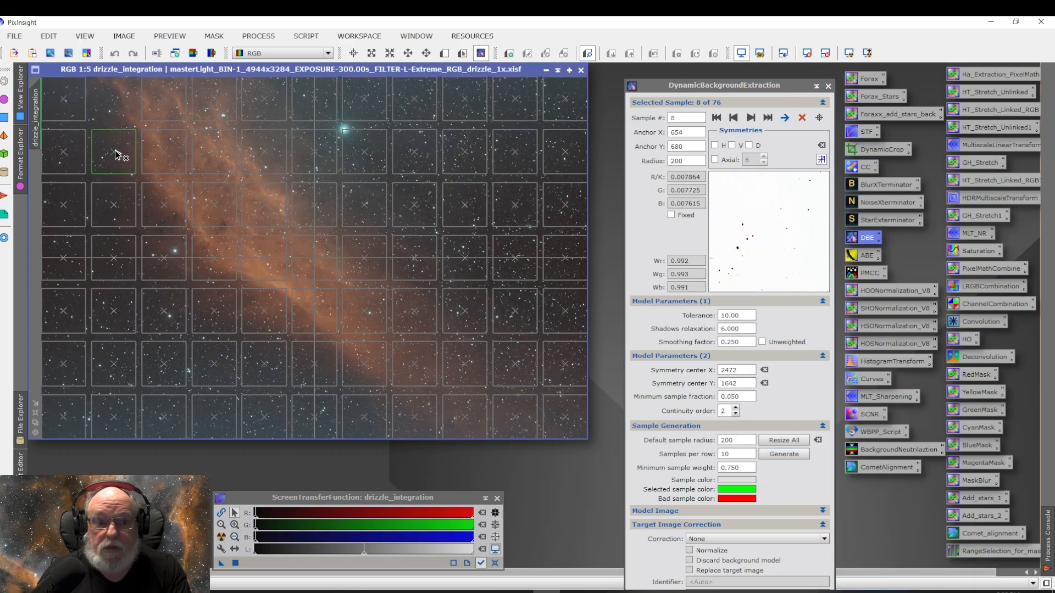
pyautogui.press('Delete')
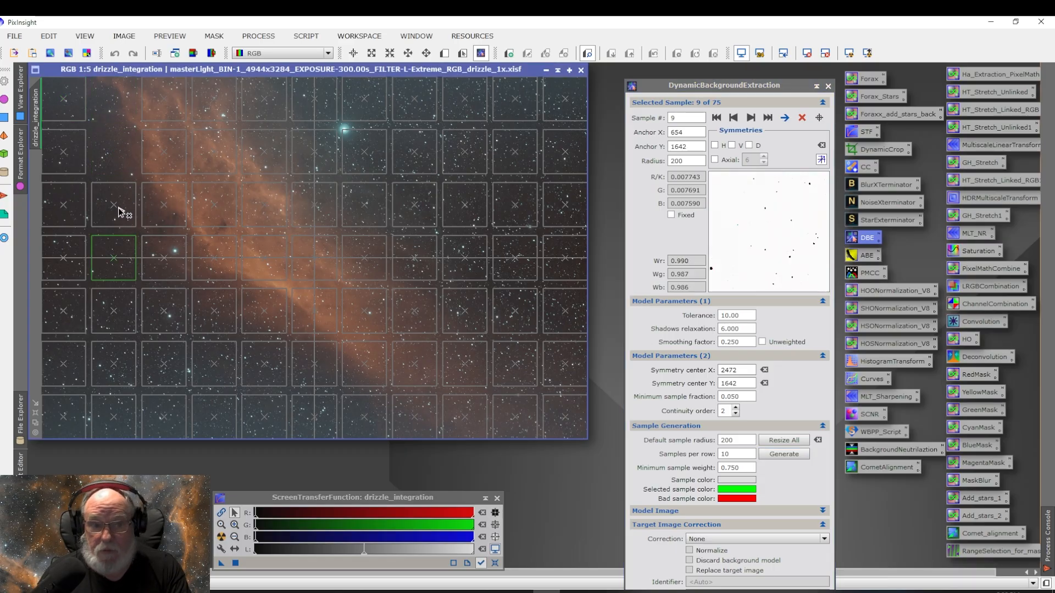
pyautogui.press('Delete')
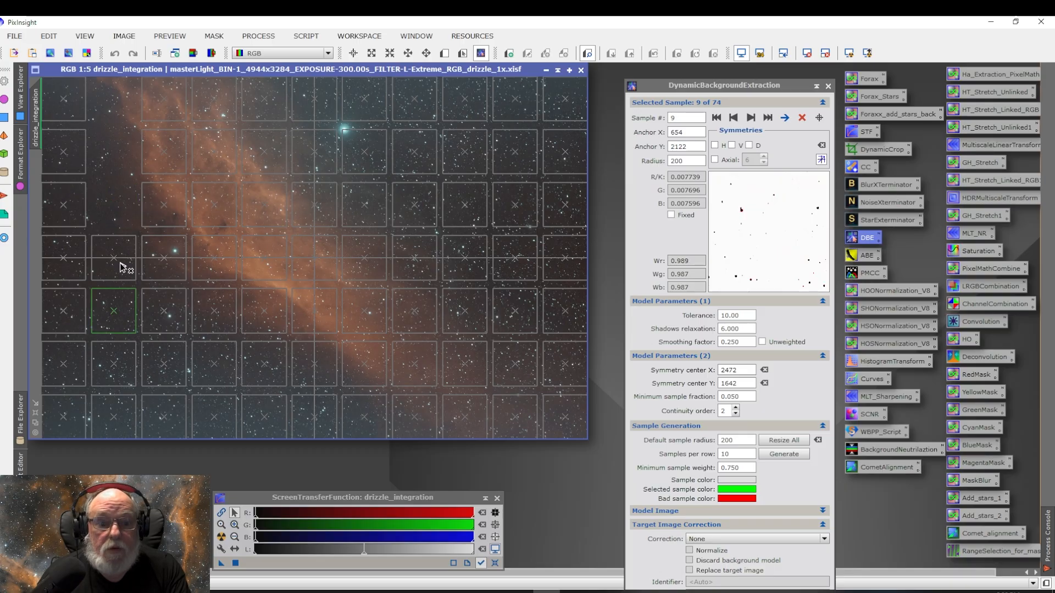
pyautogui.click(122, 268)
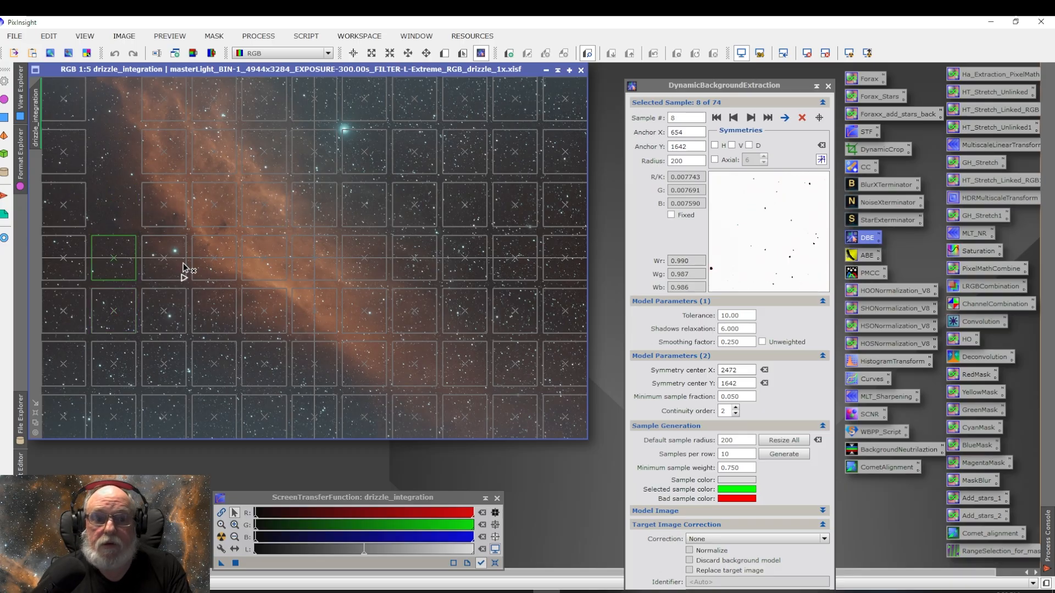
pyautogui.press('Delete')
pyautogui.click(169, 97)
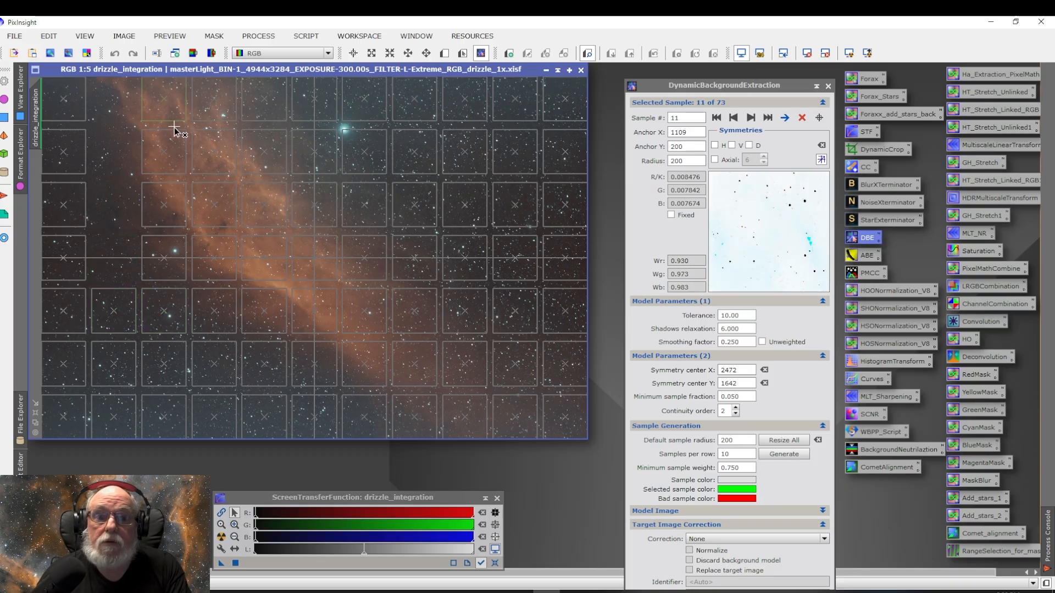
pyautogui.press('Delete')
pyautogui.press('Delete')
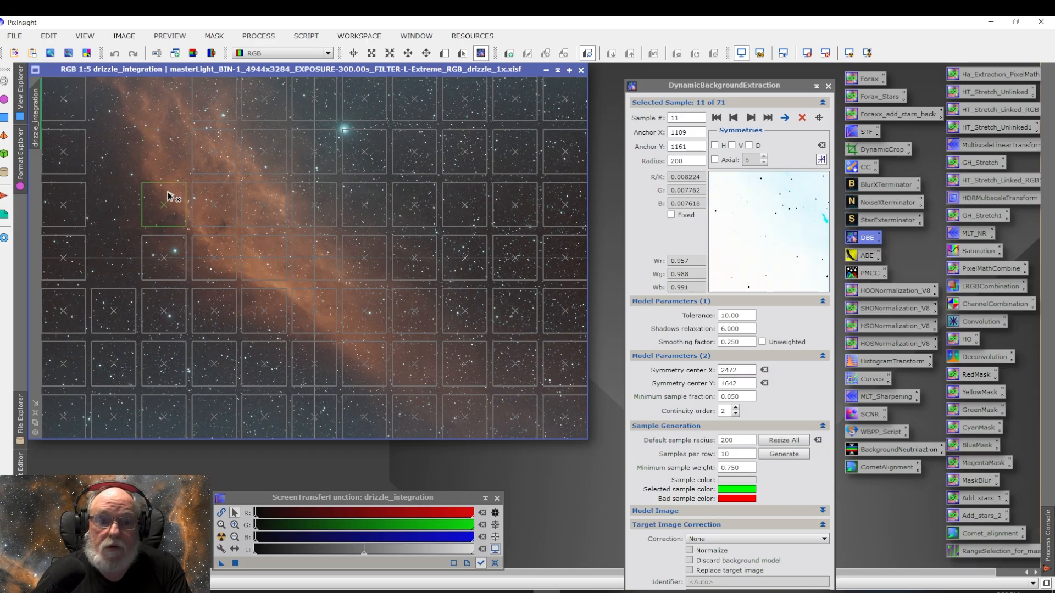
pyautogui.press('Delete')
pyautogui.press('Delete')
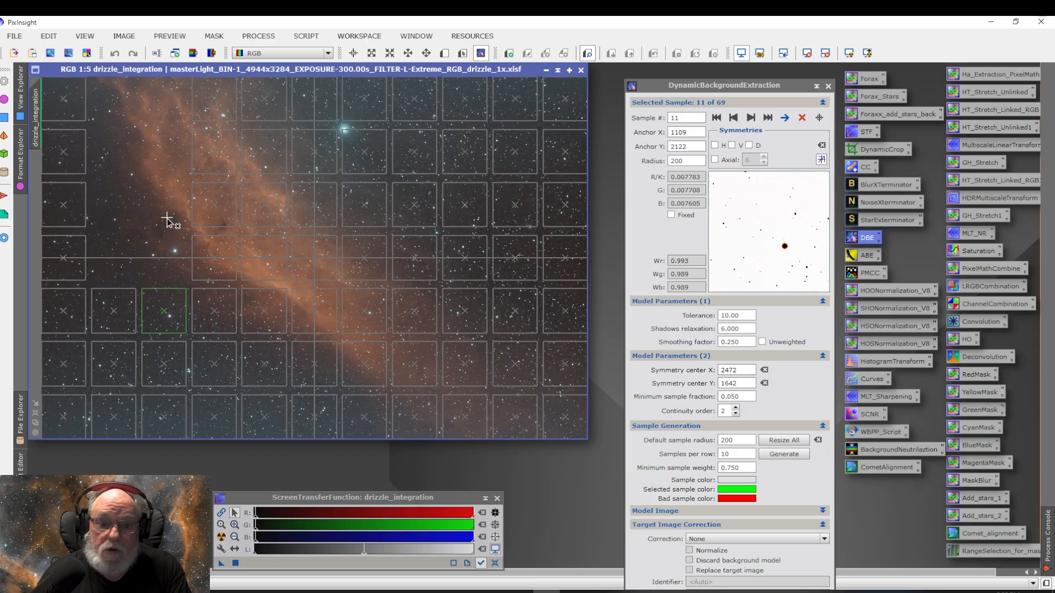
pyautogui.press('Delete')
# Step: Delete the samples covering the nebula in the fourth and fifth grid columns
pyautogui.click(220, 103)
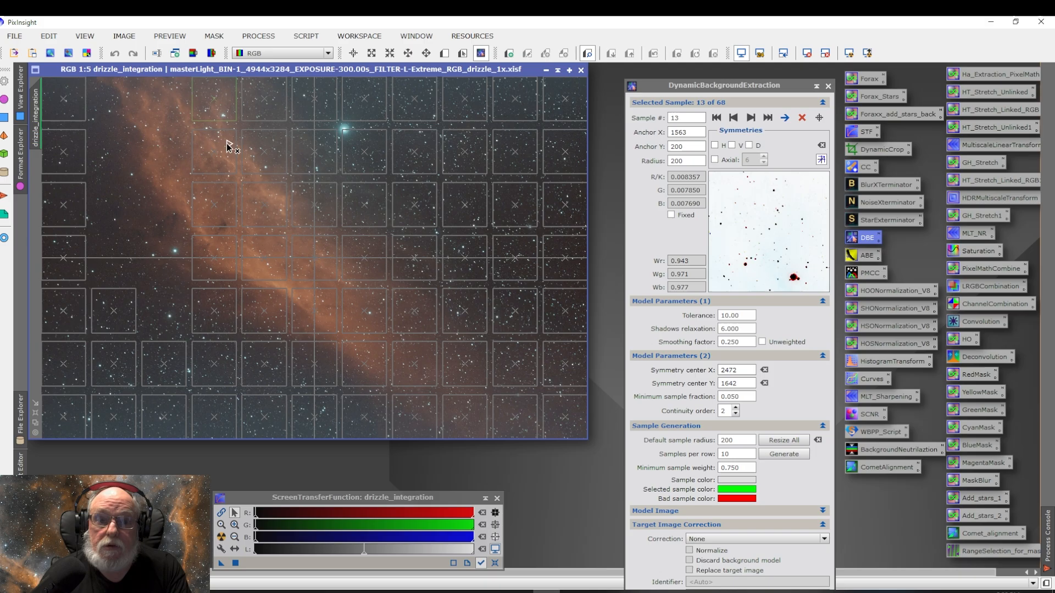
pyautogui.press('Delete')
pyautogui.click(224, 188)
pyautogui.press('Delete')
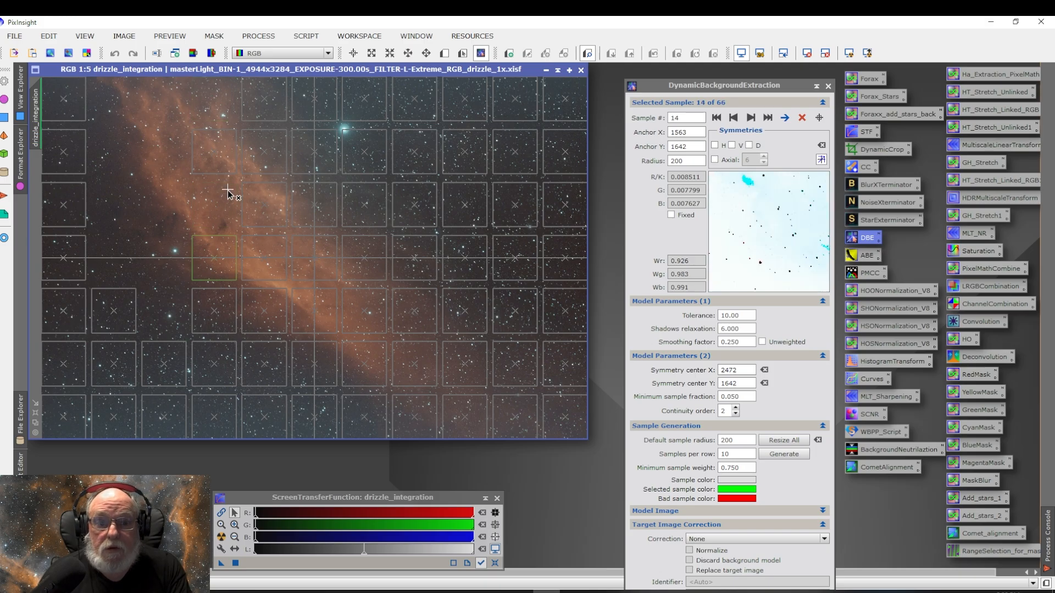
pyautogui.click(219, 158)
pyautogui.press('Delete')
pyautogui.press('Delete')
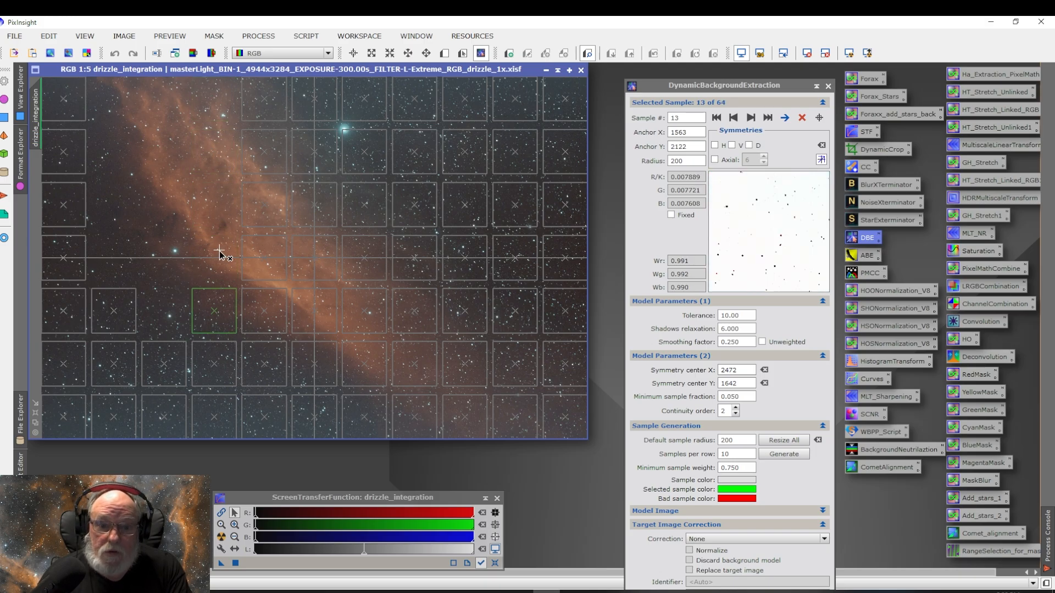
pyautogui.press('Delete')
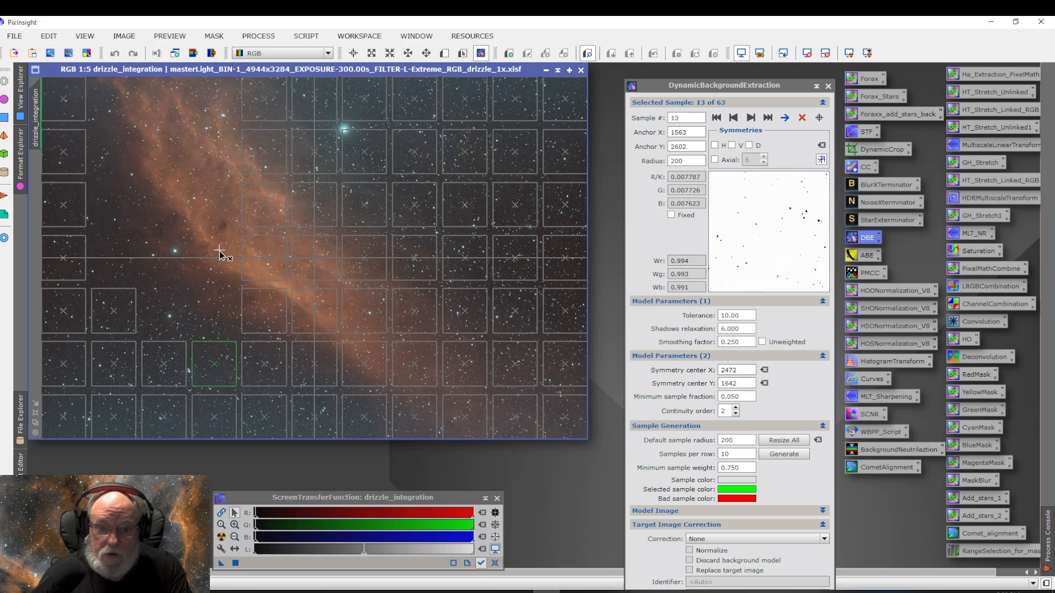
pyautogui.click(265, 112)
pyautogui.press('Delete')
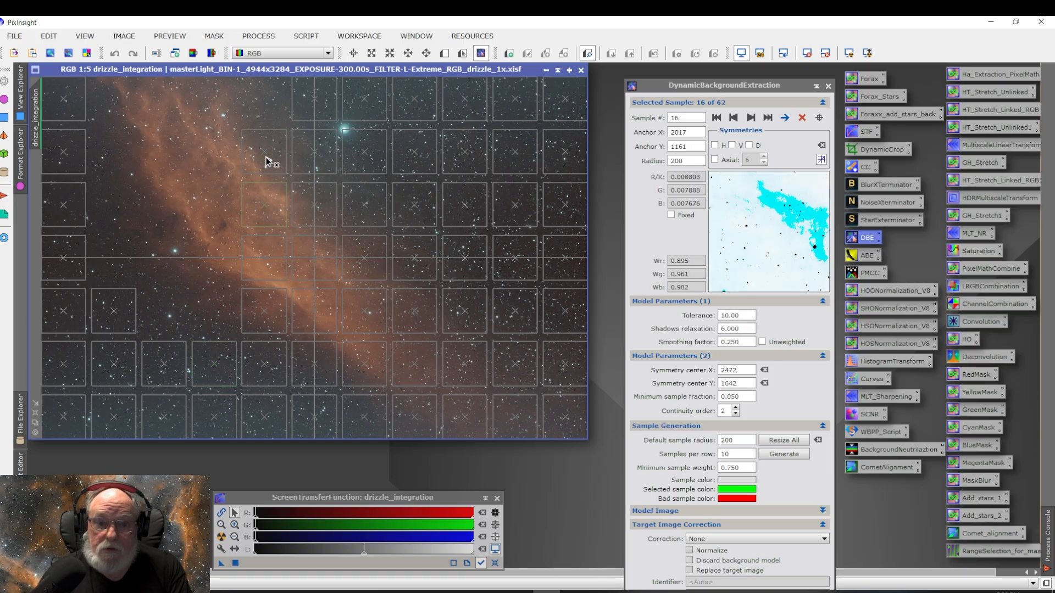
pyautogui.click(265, 168)
pyautogui.press('Delete')
pyautogui.press('Delete')
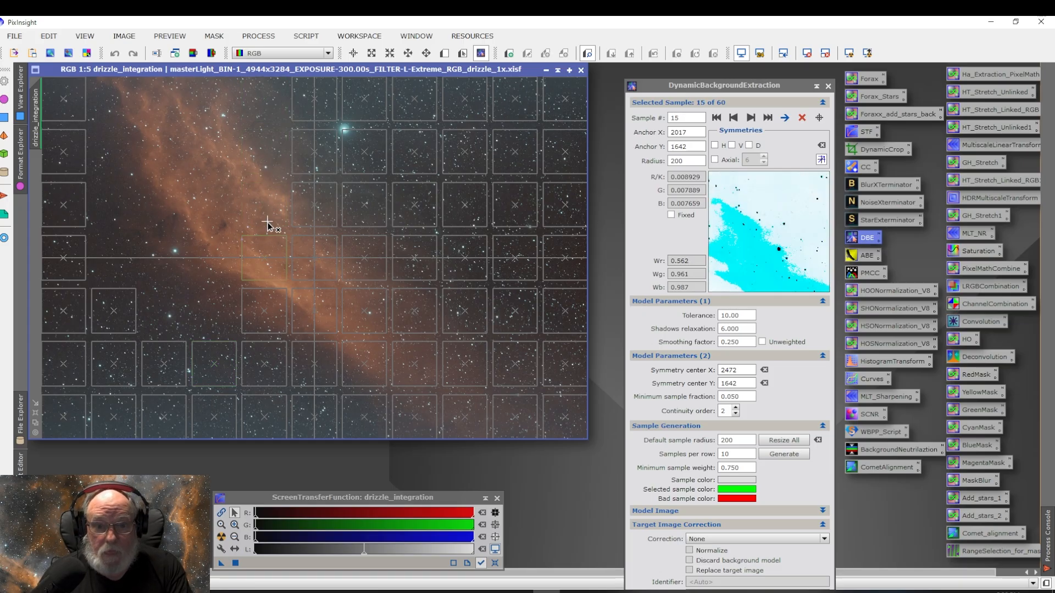
pyautogui.press('Delete')
pyautogui.press('Delete')
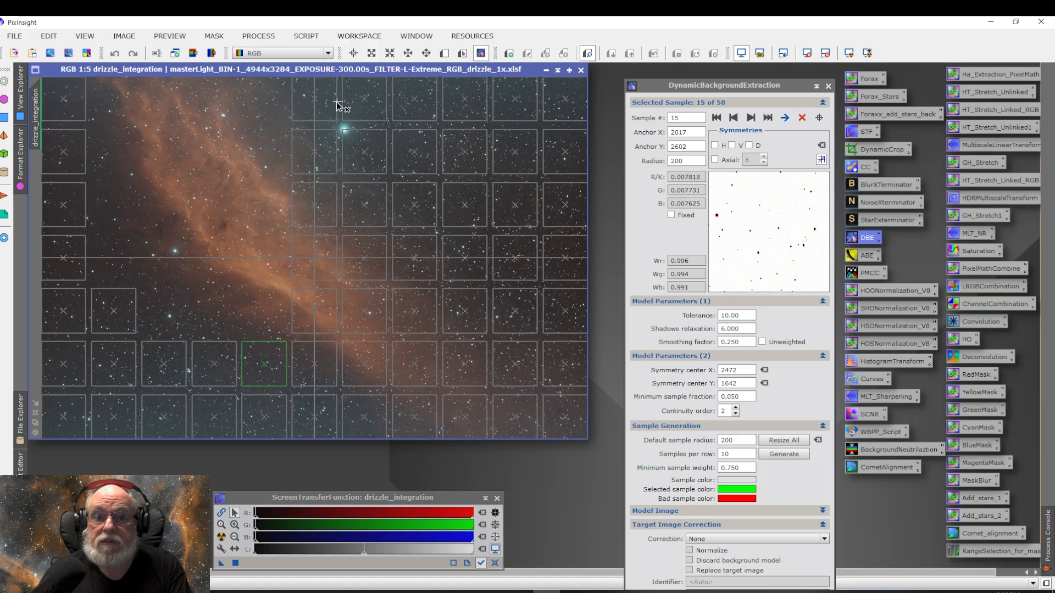
# Step: Delete the samples on the nebula and its lower edge in the sixth grid column
pyautogui.click(317, 97)
pyautogui.press('Delete')
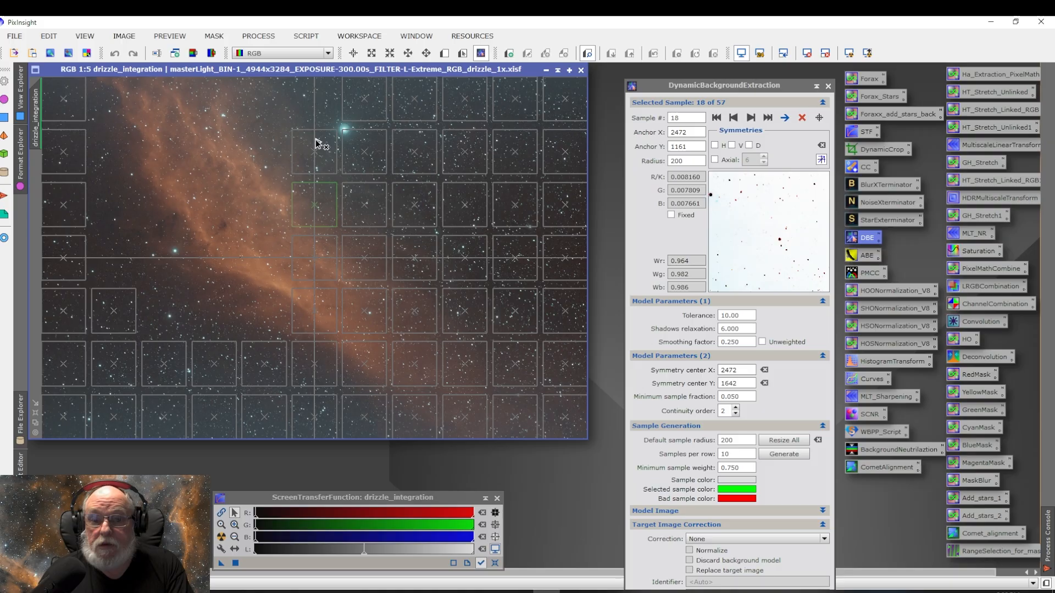
pyautogui.click(317, 159)
pyautogui.press('Delete')
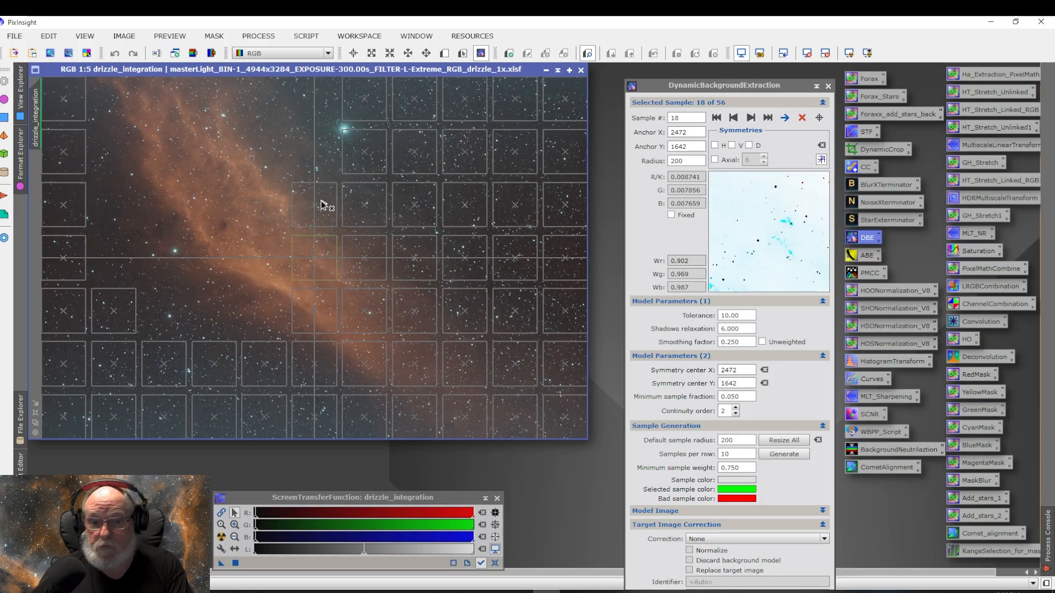
pyautogui.click(322, 205)
pyautogui.press('Delete')
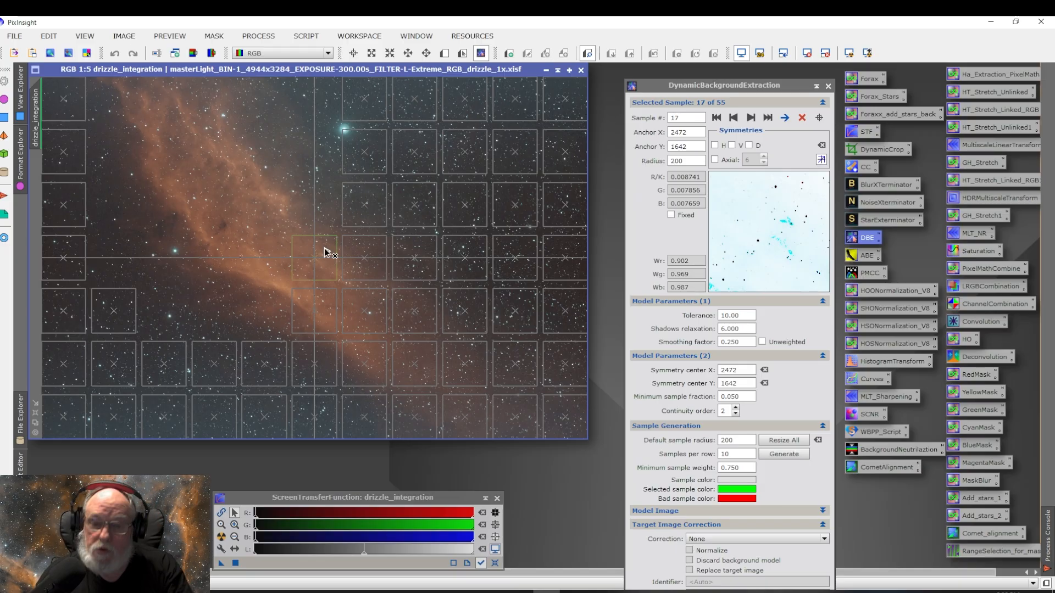
pyautogui.press('Delete')
pyautogui.click(311, 308)
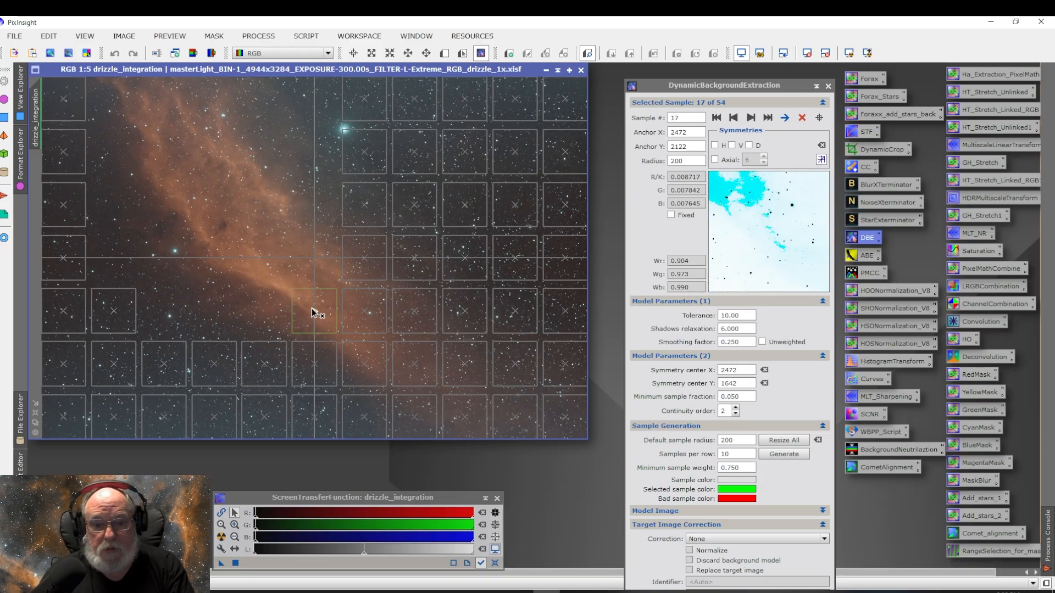
pyautogui.press('Delete')
pyautogui.press('Delete')
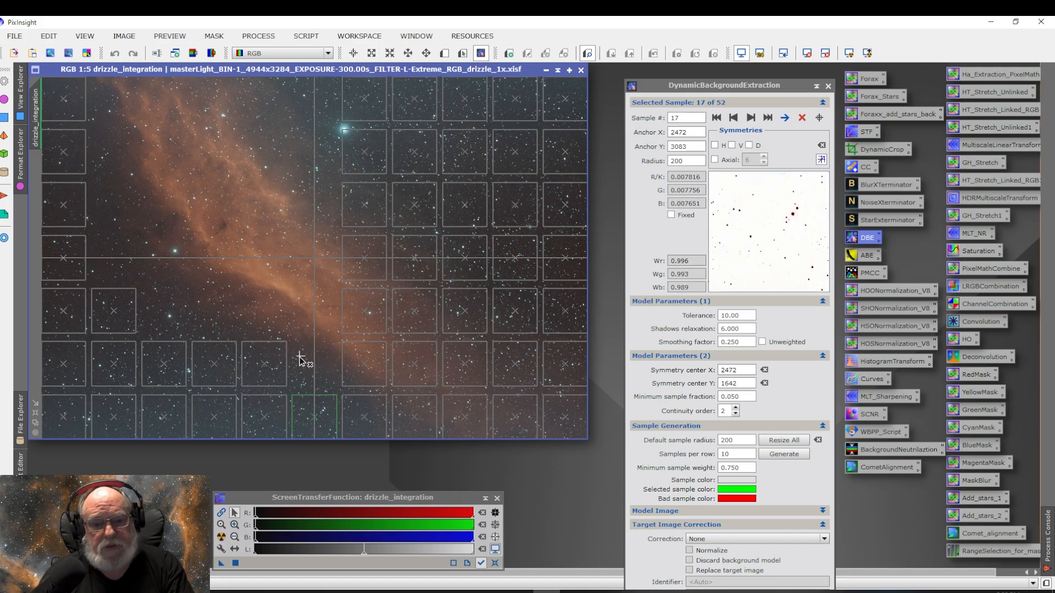
pyautogui.click(270, 360)
# Step: Delete the remaining nebula-covered samples in the seventh grid column near the nebula's right edge
pyautogui.press('Delete')
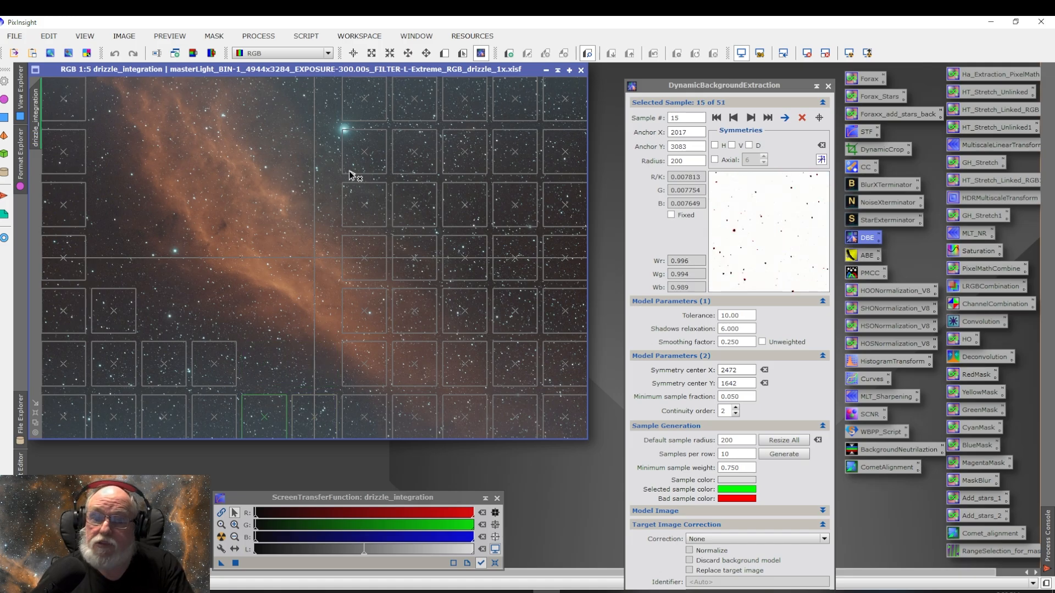
pyautogui.click(365, 207)
pyautogui.press('Delete')
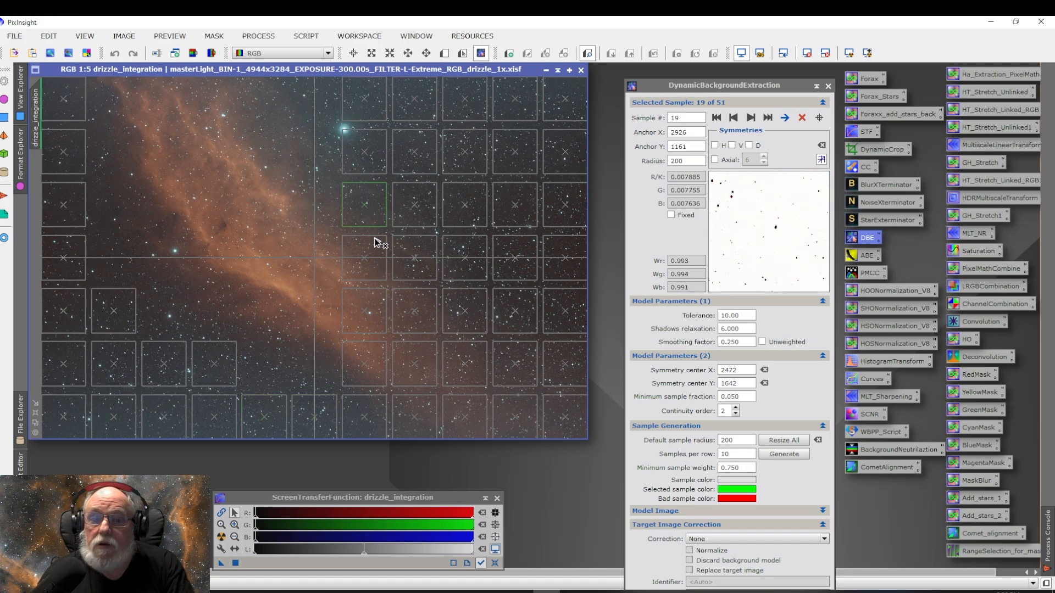
pyautogui.click(360, 247)
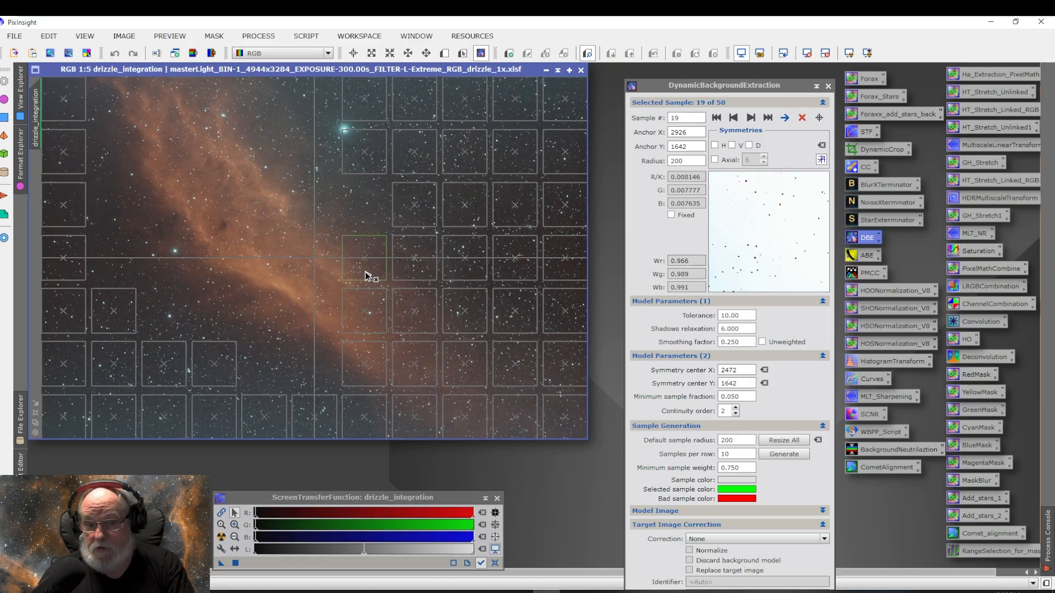
pyautogui.press('Delete')
pyautogui.press('Delete')
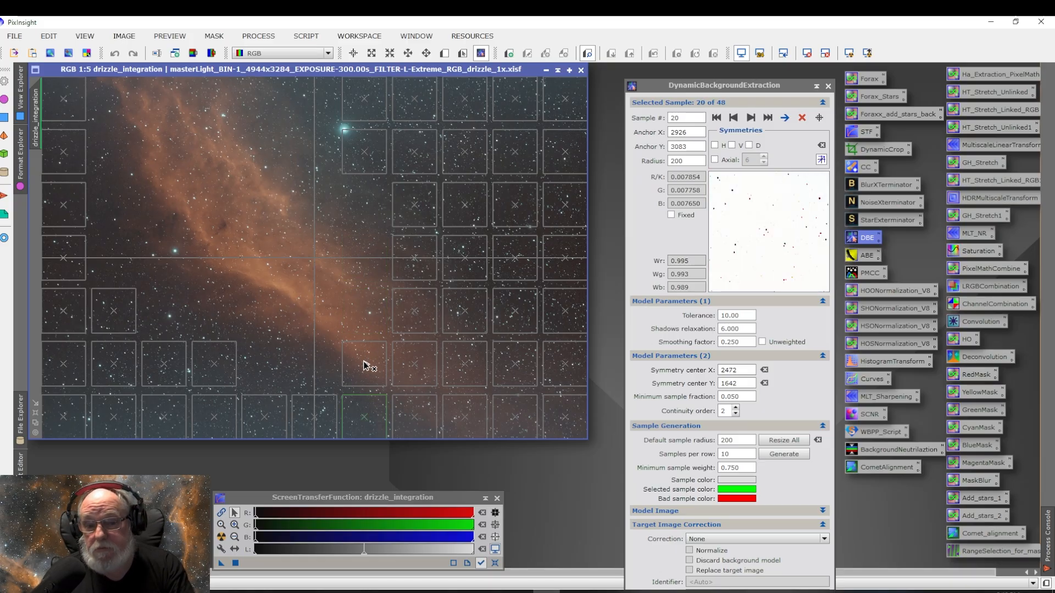
pyautogui.click(364, 359)
pyautogui.press('Delete')
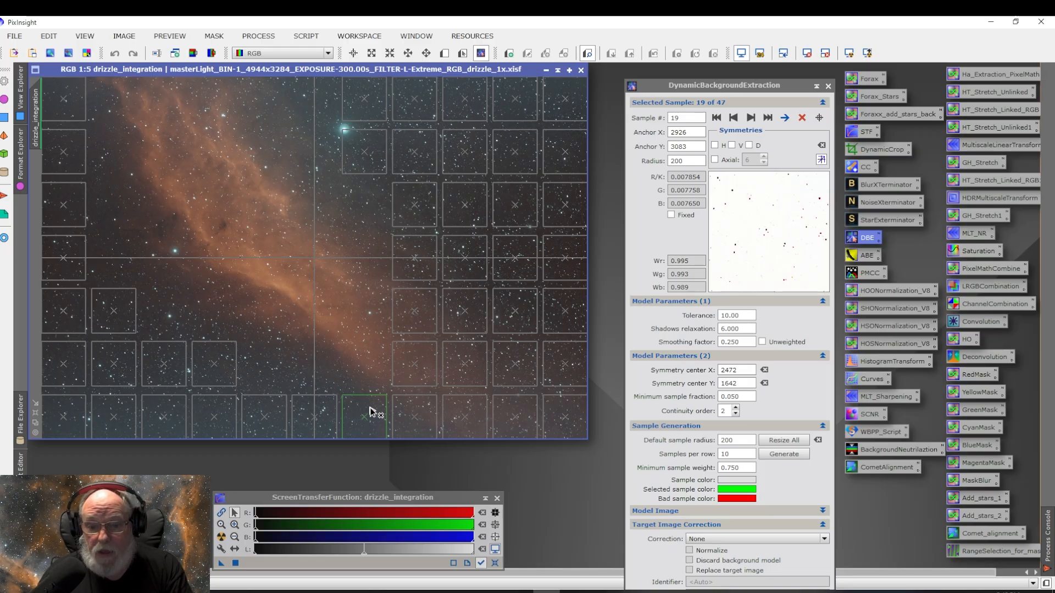
pyautogui.press('Delete')
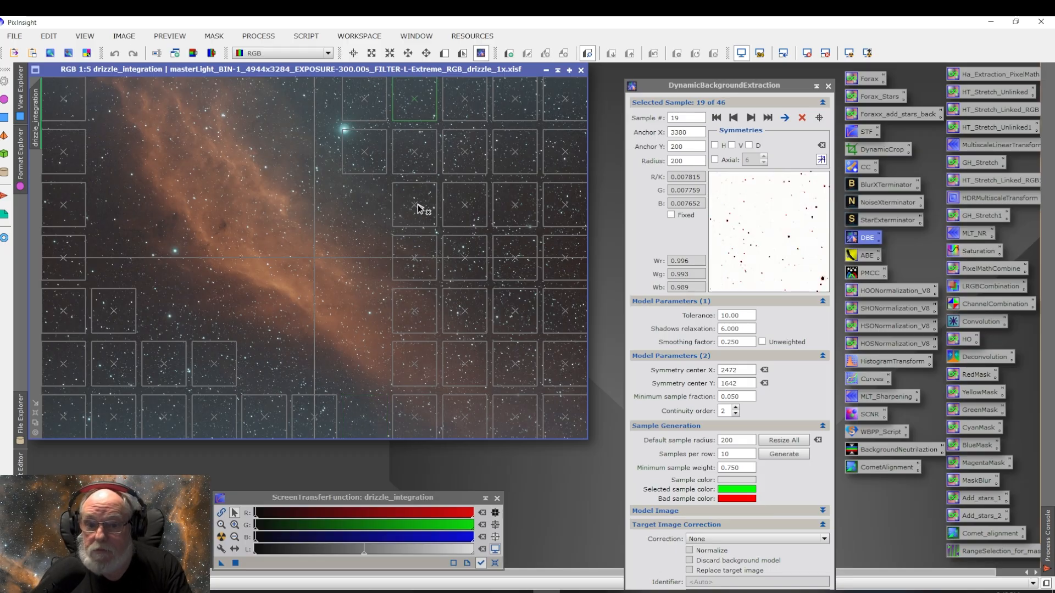
# Step: Delete the background samples lying on the nebula in the eighth grid column
pyautogui.click(420, 209)
pyautogui.press('Delete')
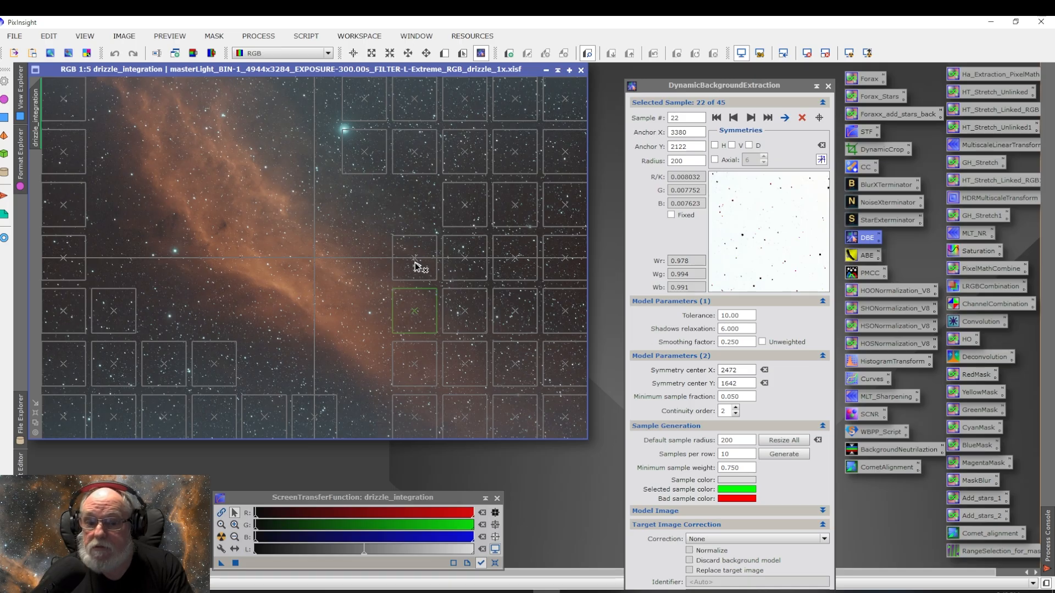
pyautogui.click(419, 269)
pyautogui.press('Delete')
pyautogui.press('Delete')
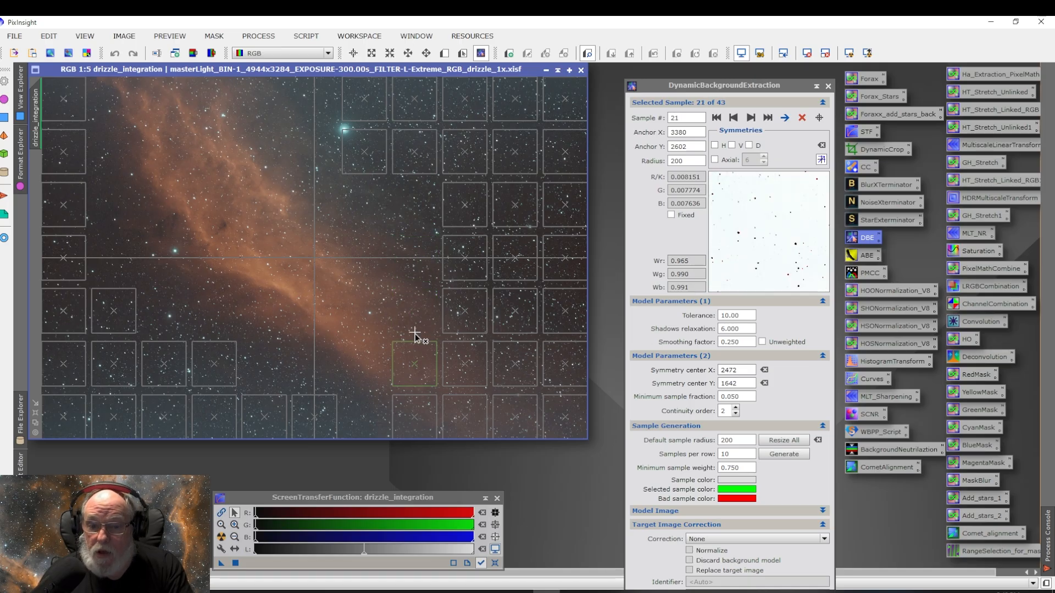
pyautogui.press('Delete')
# Step: Delete the nebula-covered samples in the ninth grid column
pyautogui.press('Delete')
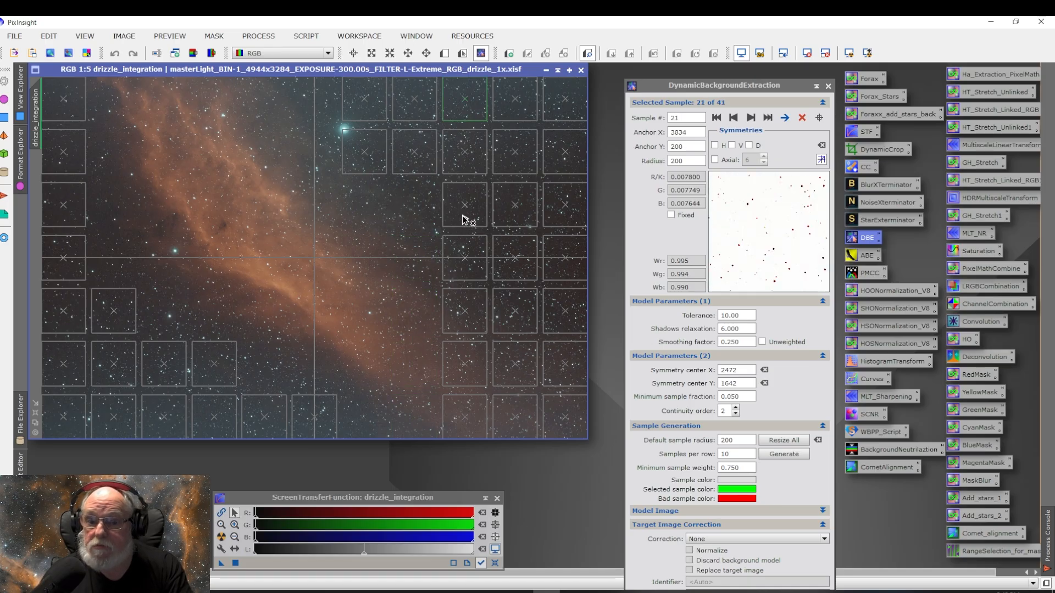
pyautogui.click(459, 272)
pyautogui.press('Delete')
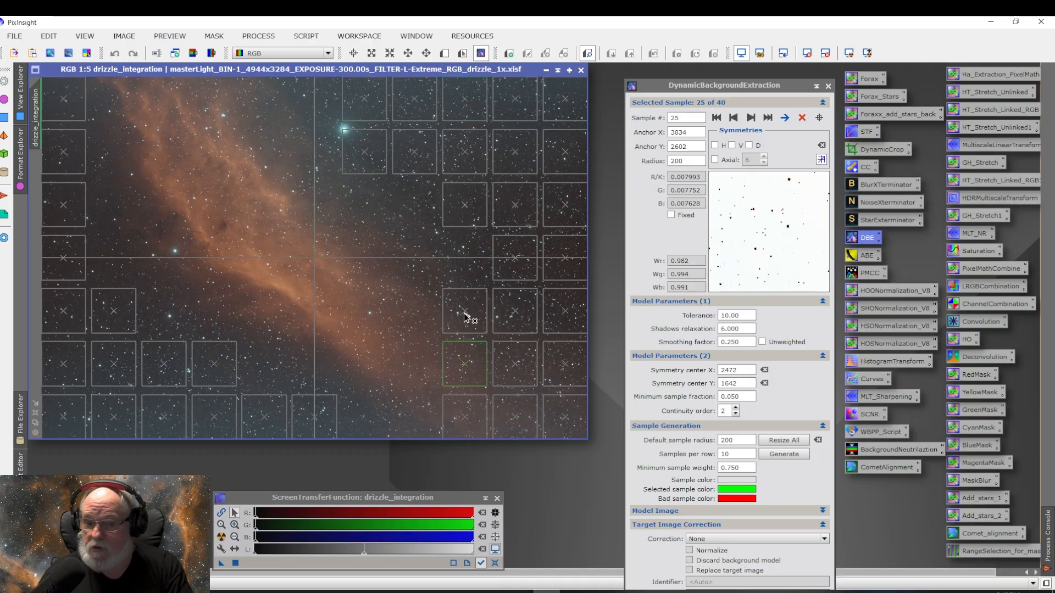
pyautogui.press('Delete')
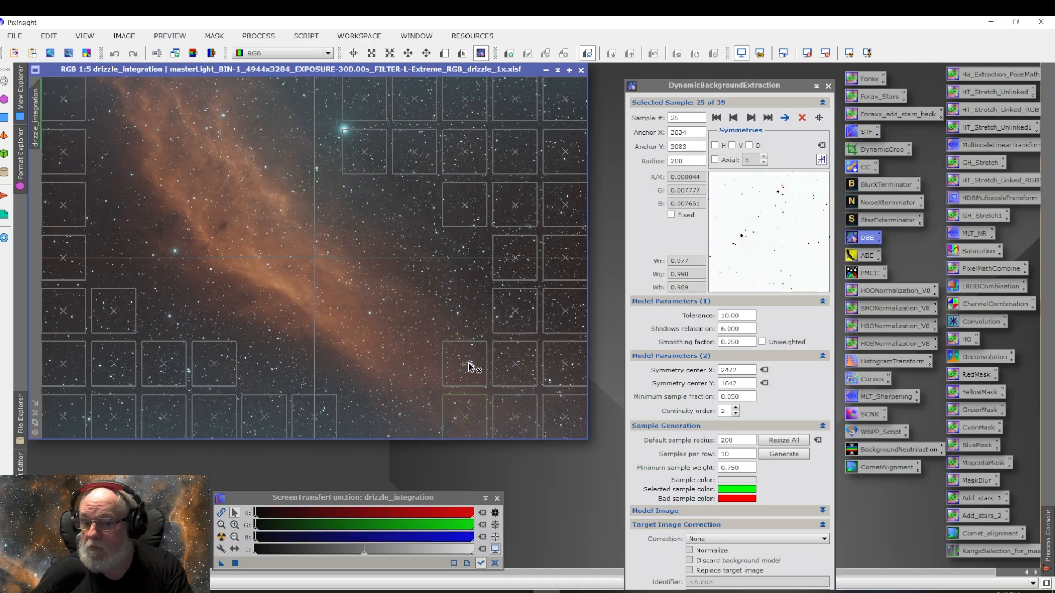
# Step: Delete the samples on the nebula's lower right edge in the tenth and eleventh grid columns
pyautogui.press('Delete')
pyautogui.press('Delete')
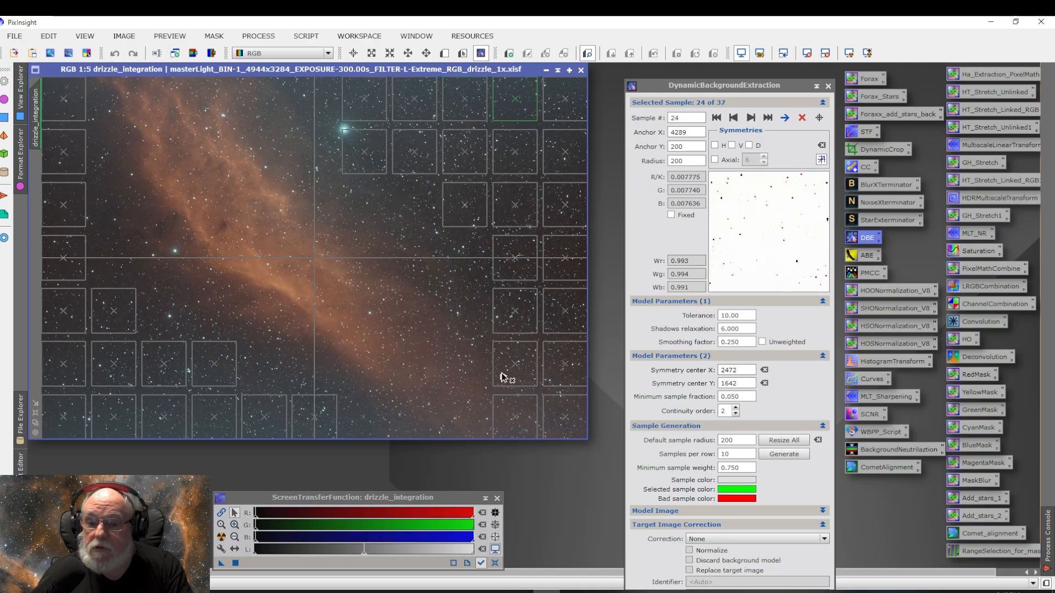
pyautogui.click(513, 369)
pyautogui.press('Delete')
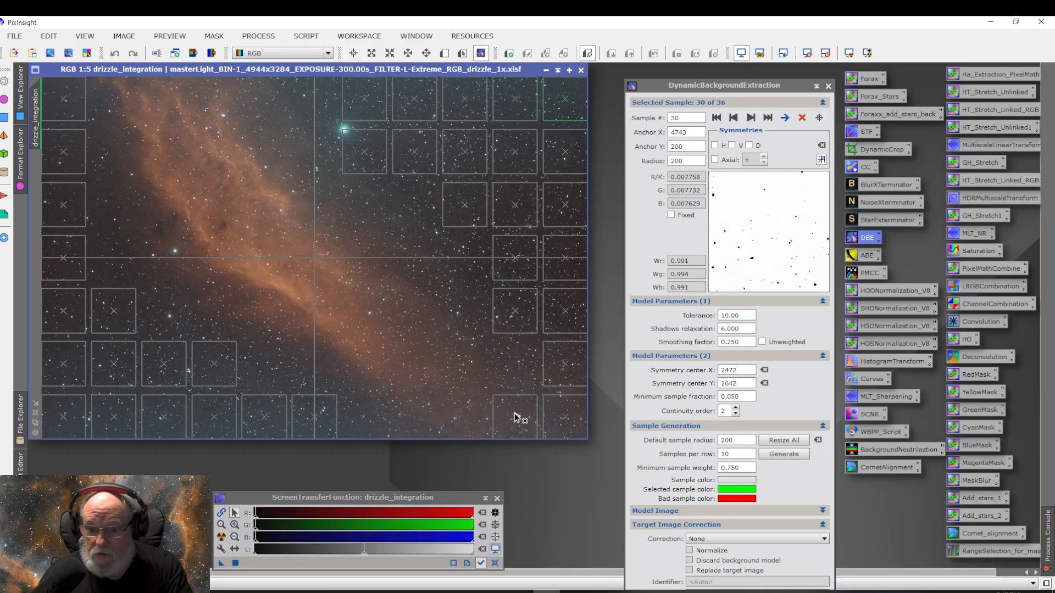
pyautogui.click(515, 418)
pyautogui.press('Delete')
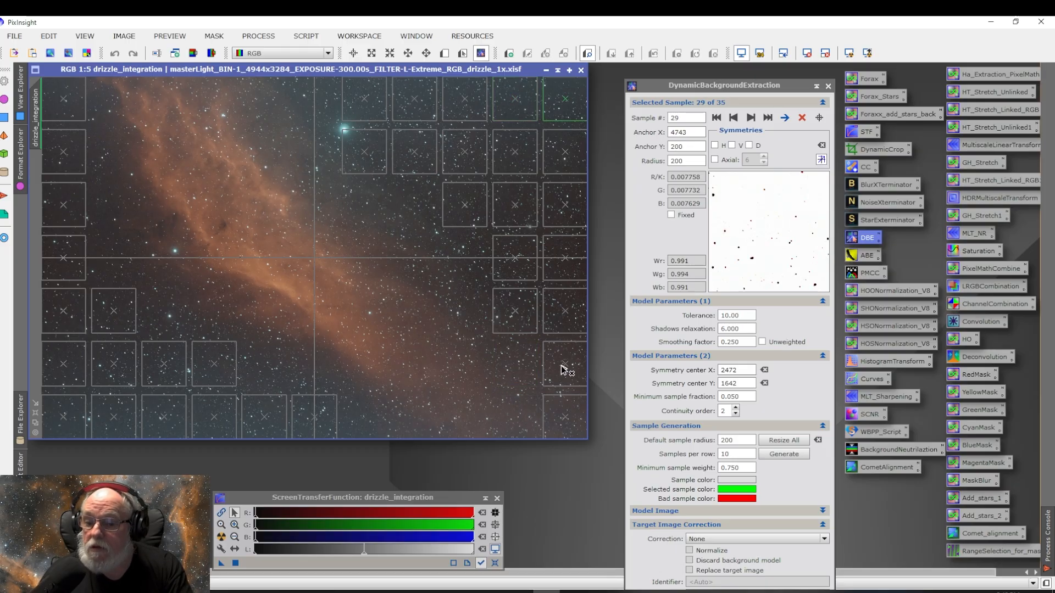
pyautogui.click(567, 413)
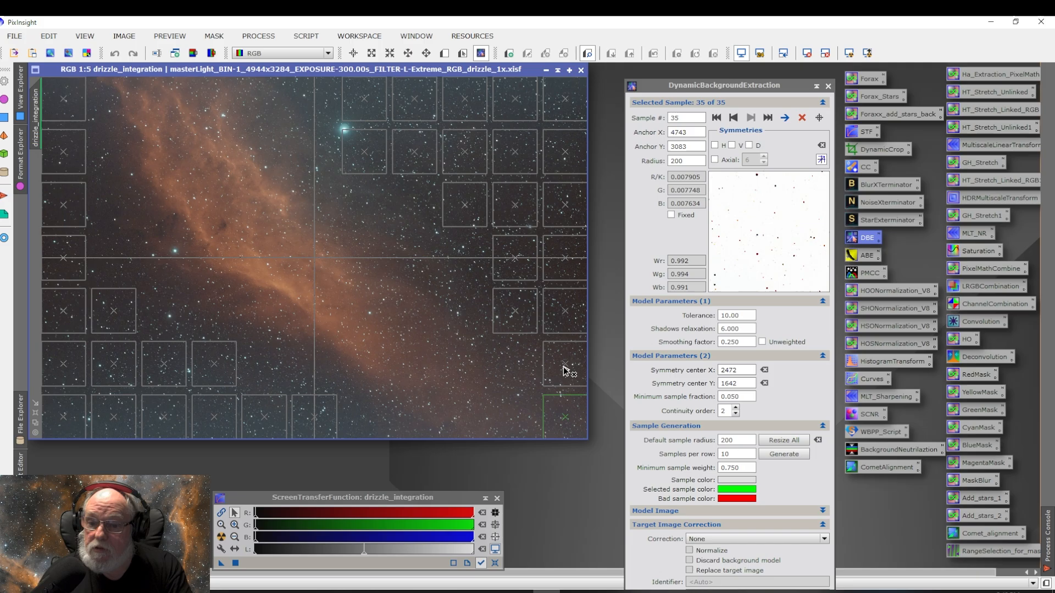
pyautogui.press('Delete')
pyautogui.press('Delete')
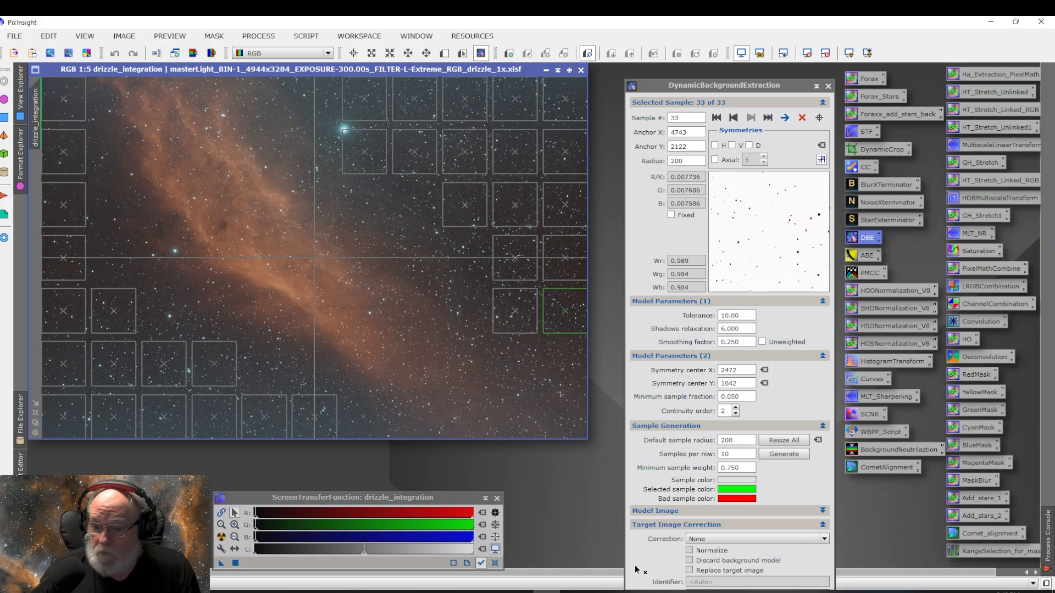
# Step: Set the target image correction to Subtraction and enable Normalize
pyautogui.click(734, 540)
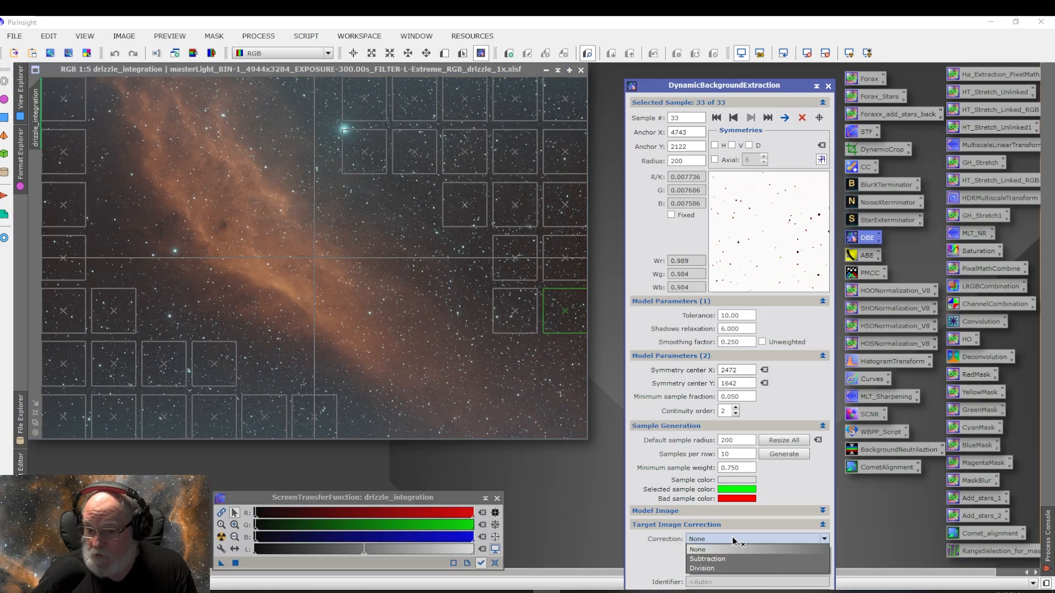
pyautogui.click(700, 559)
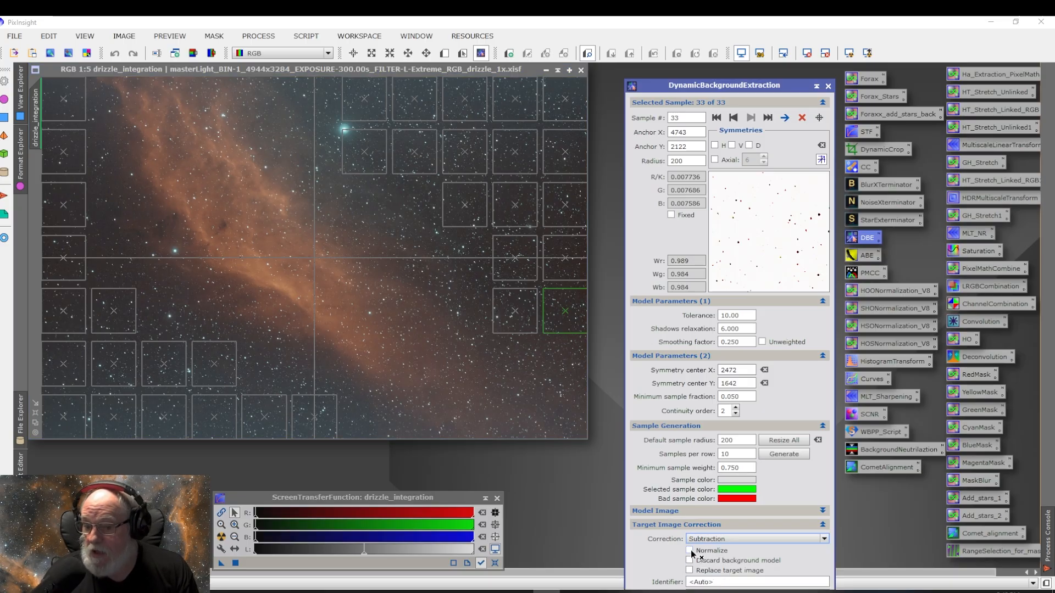
pyautogui.click(690, 550)
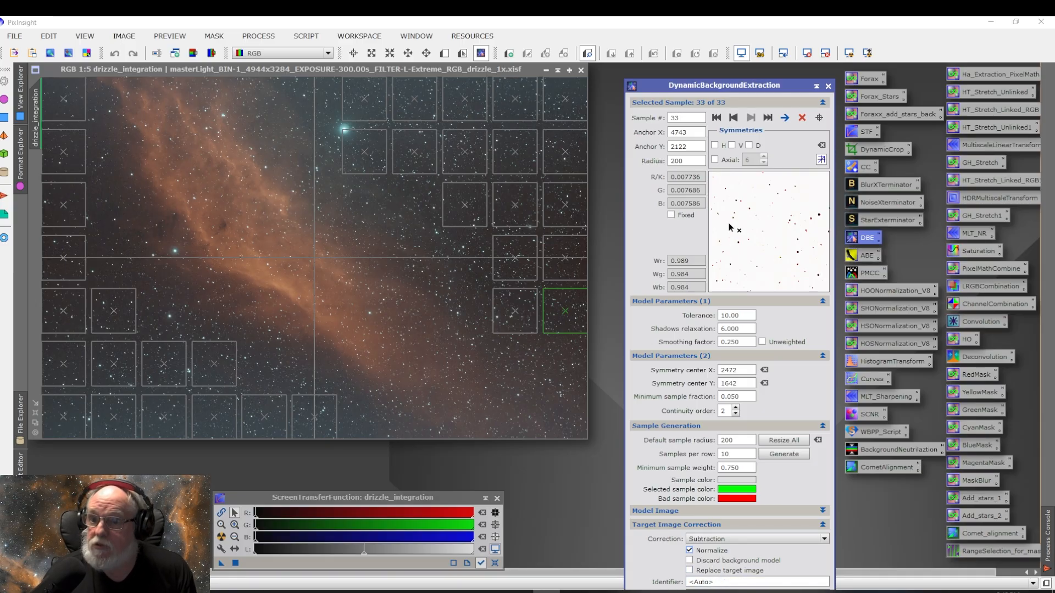
# Step: Save the current DBE settings as a process icon on the workspace
pyautogui.moveTo(674, 89); pyautogui.dragTo(663, 46)
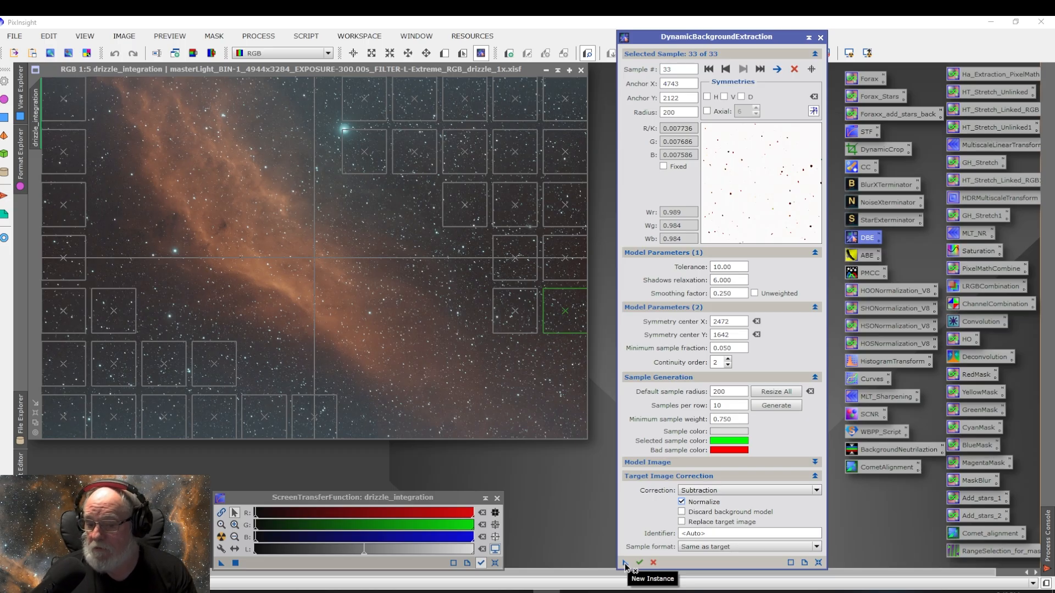
pyautogui.moveTo(627, 567); pyautogui.dragTo(550, 528)
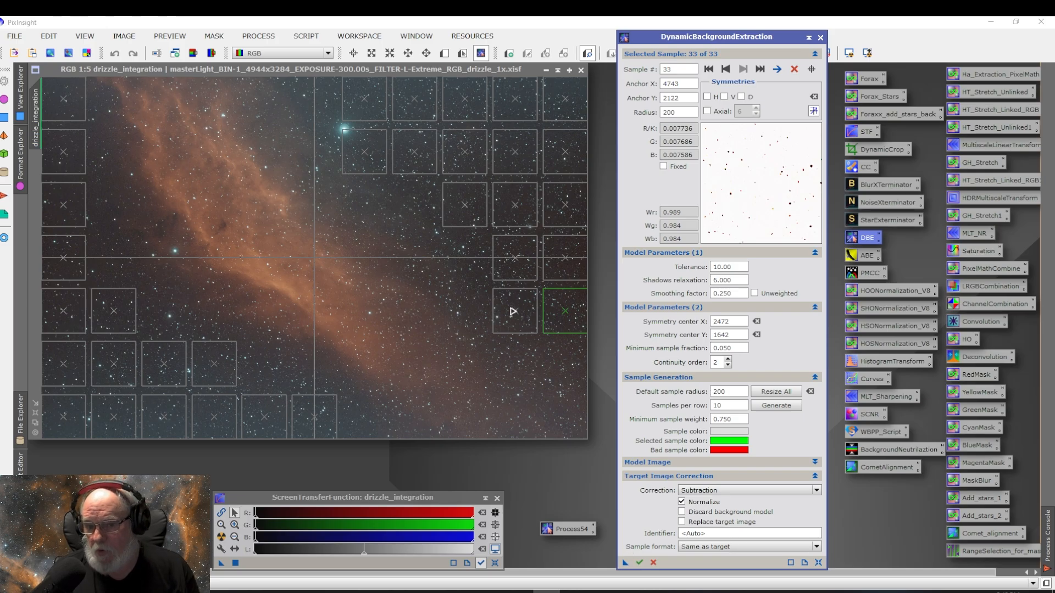
# Step: Delete one more nebula sample in the tenth column, switch correction to Division, and execute DBE on the image
pyautogui.click(512, 321)
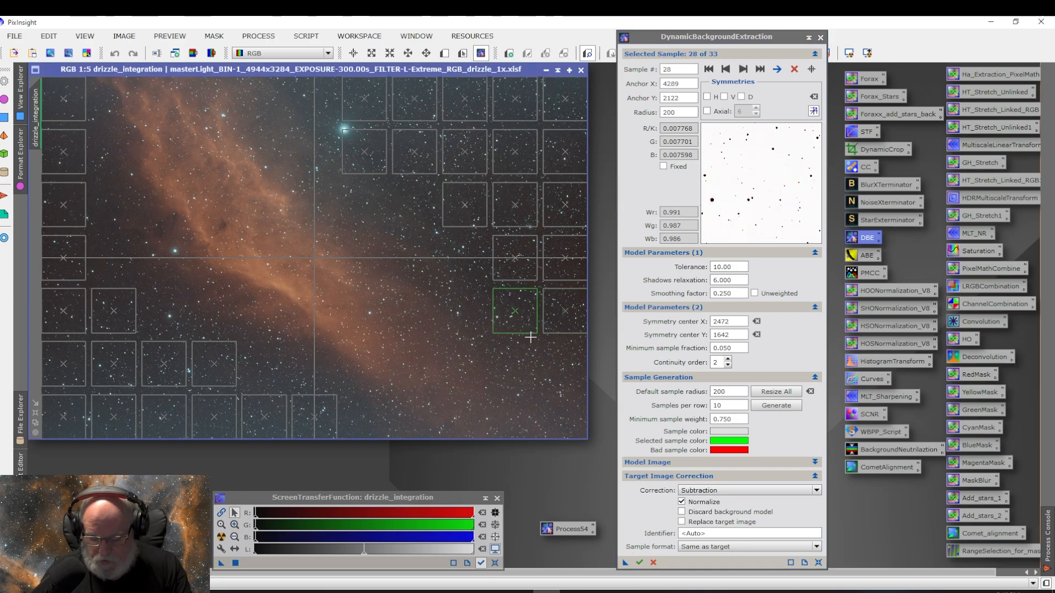
pyautogui.press('Delete')
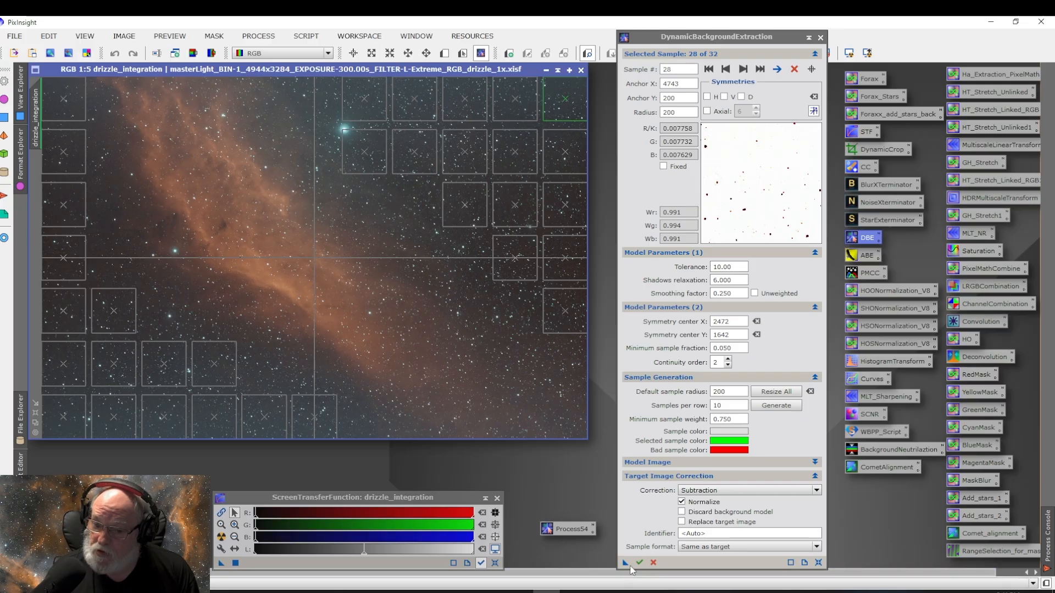
pyautogui.click(709, 492)
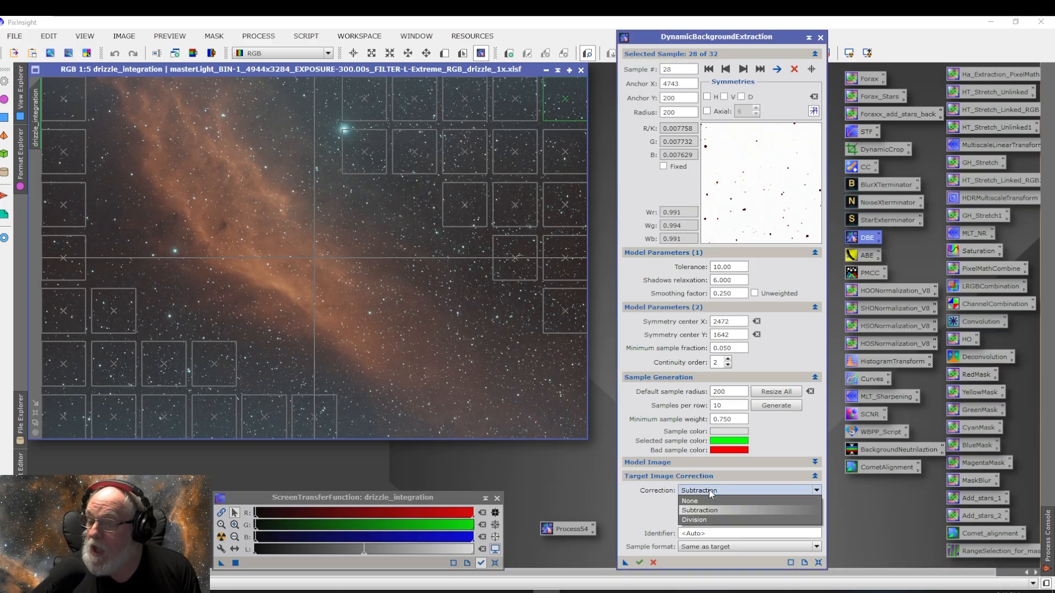
pyautogui.click(704, 518)
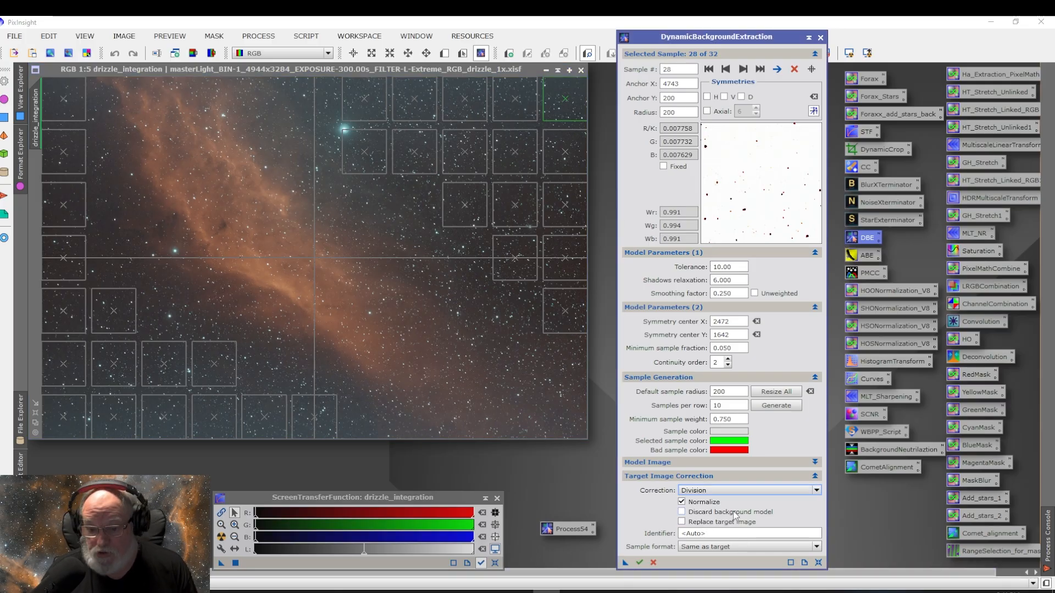
pyautogui.click(639, 563)
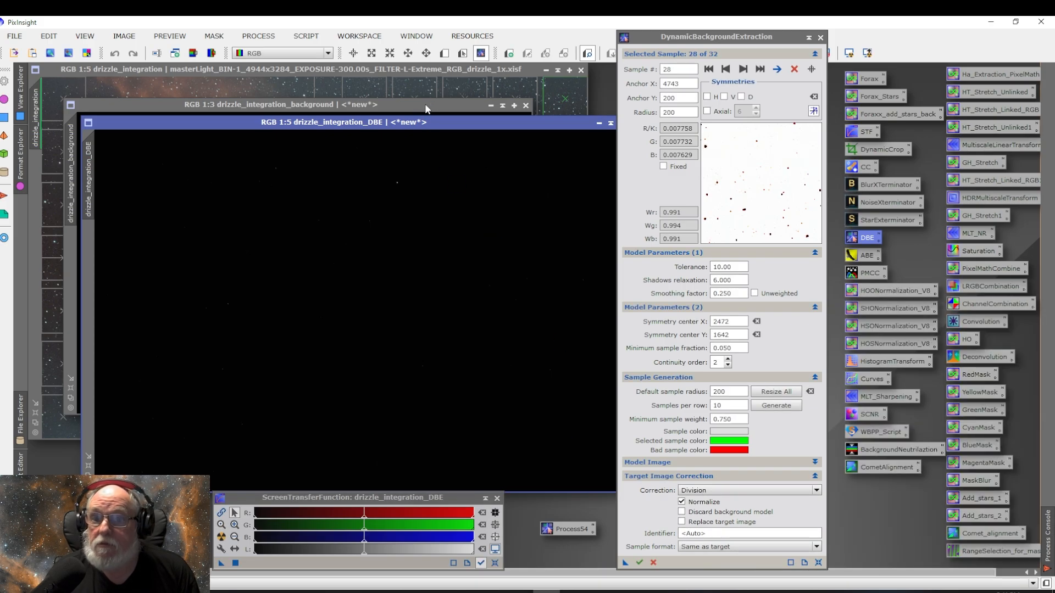
# Step: Auto-stretch the extracted background model image to inspect the gradient
pyautogui.click(424, 103)
pyautogui.moveTo(794, 38); pyautogui.dragTo(829, 94)
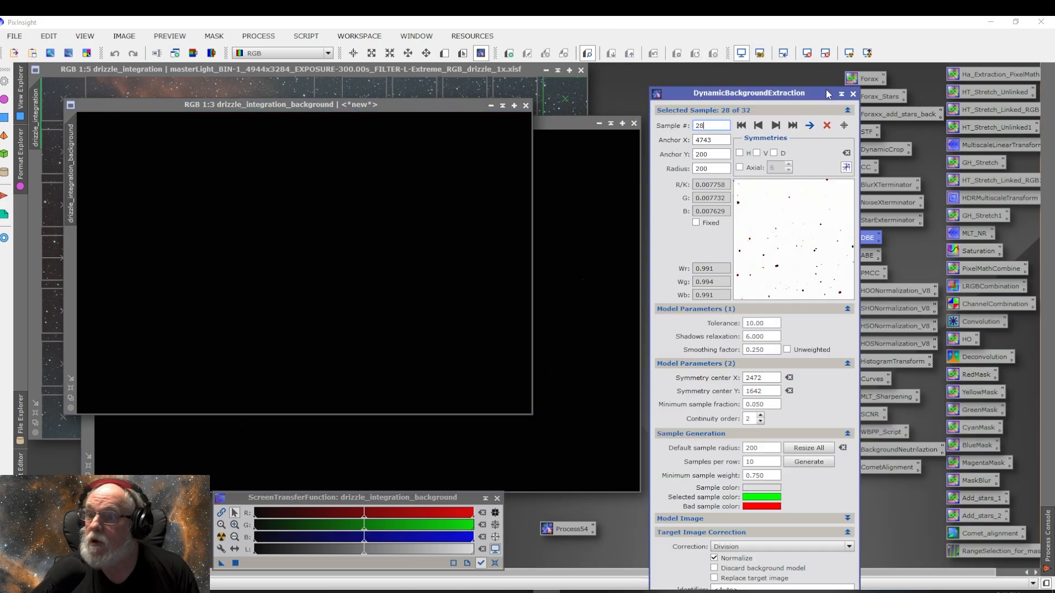
pyautogui.click(851, 54)
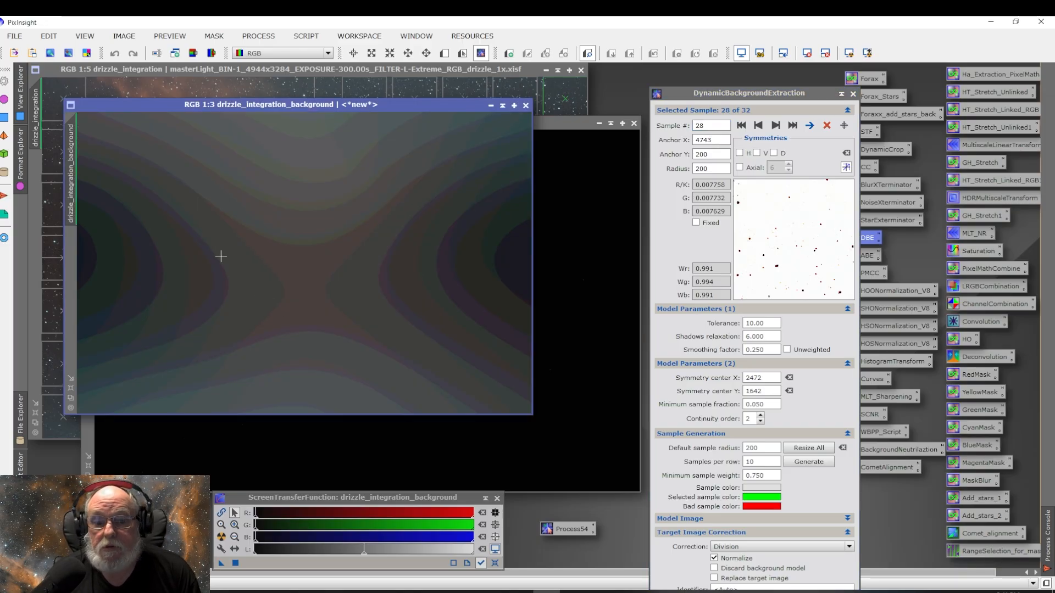
# Step: Close the background model window and auto-stretch the drizzle_integration_DBE result
pyautogui.click(526, 105)
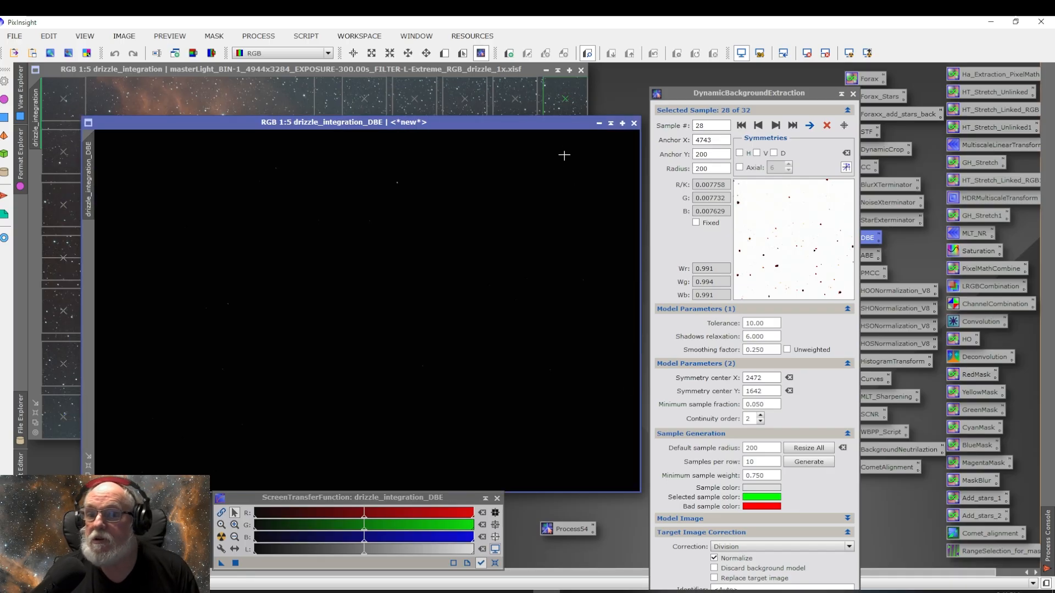
pyautogui.click(849, 53)
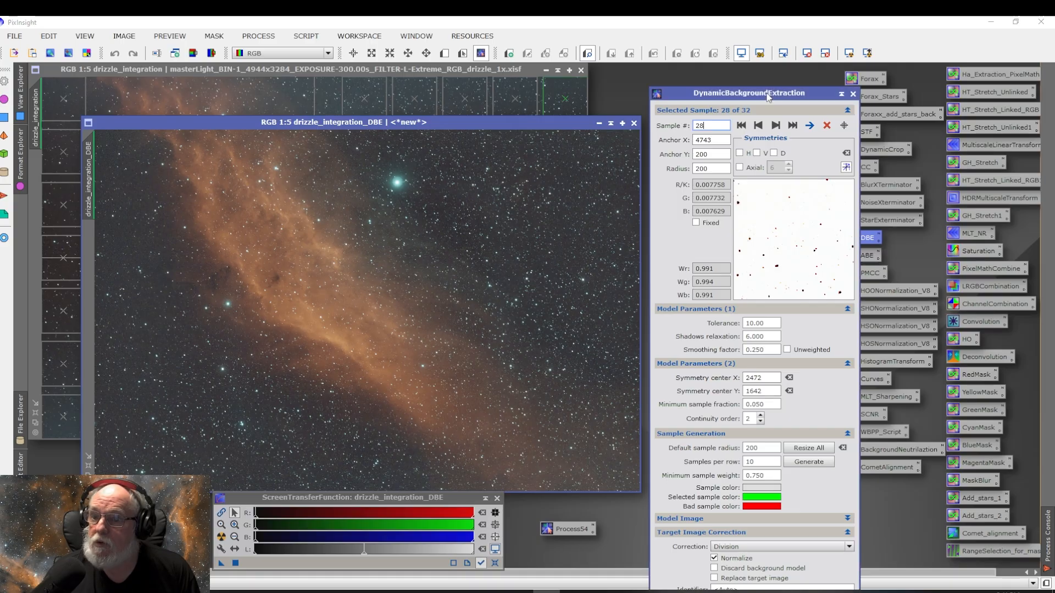
# Step: Close the DBE dialog, reopen the saved Subtraction process icon, and execute it on the drizzle_integration_DBE image
pyautogui.moveTo(780, 93); pyautogui.dragTo(771, 36)
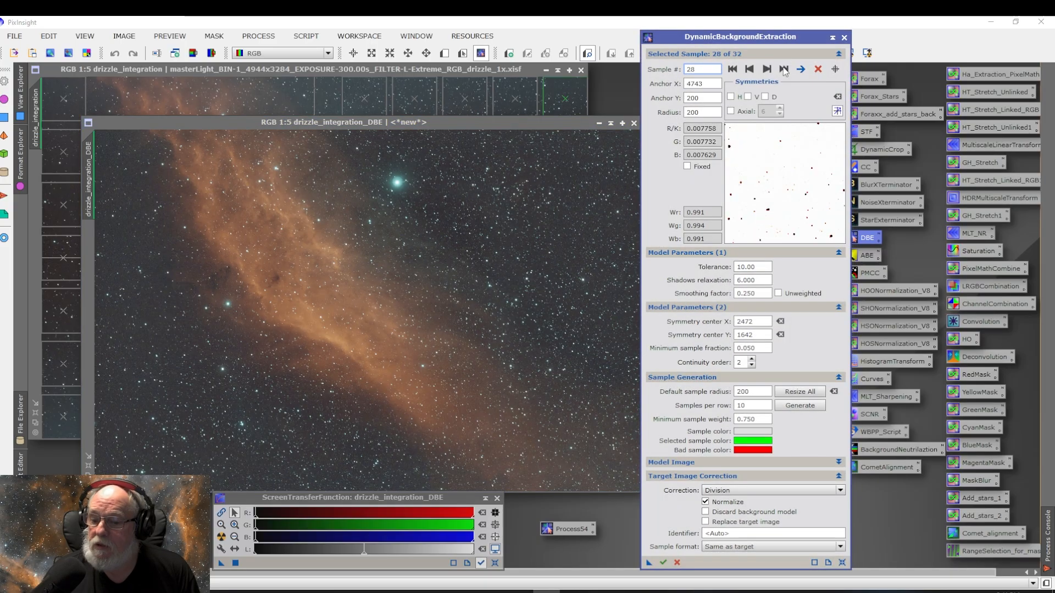
pyautogui.click(676, 562)
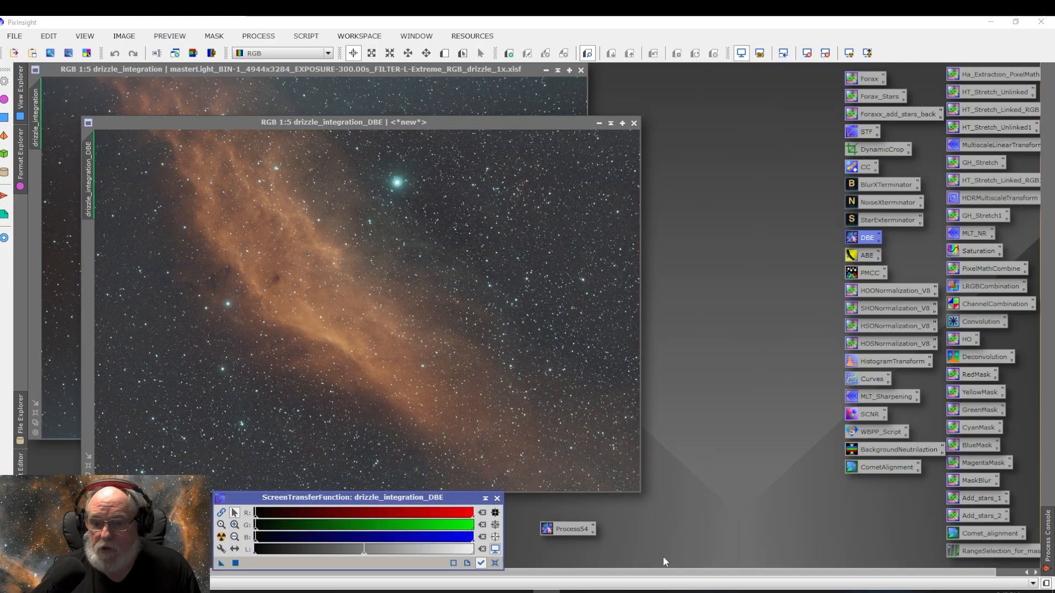
pyautogui.doubleClick(570, 528)
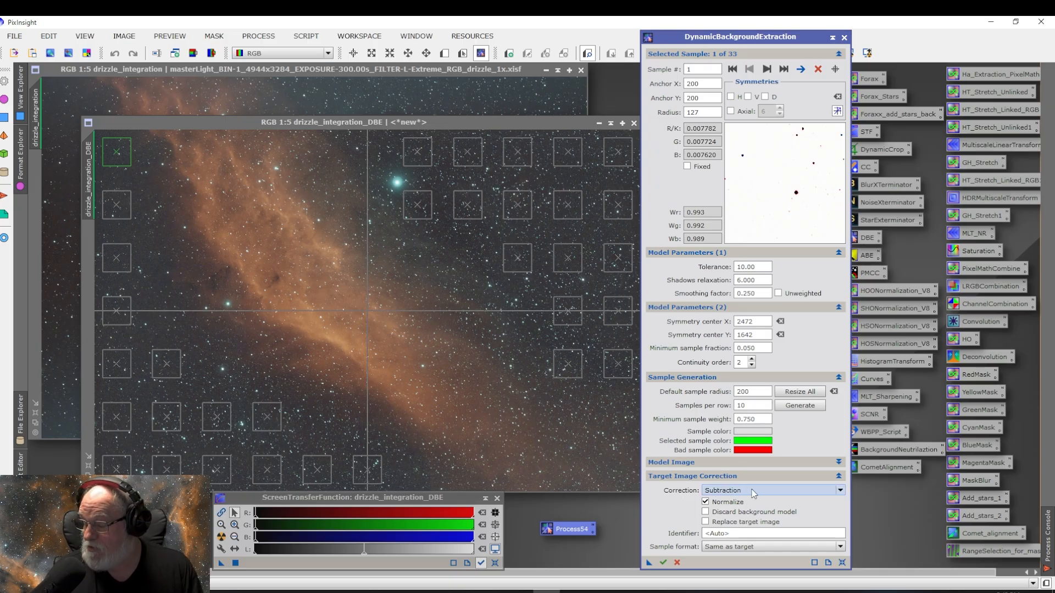
pyautogui.moveTo(753, 493)
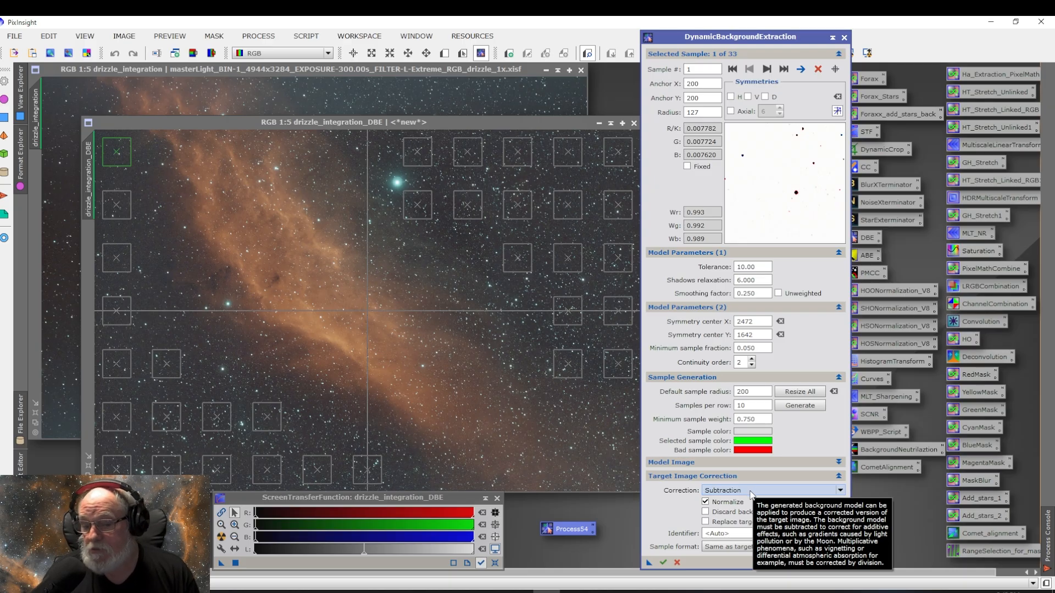
pyautogui.click(663, 563)
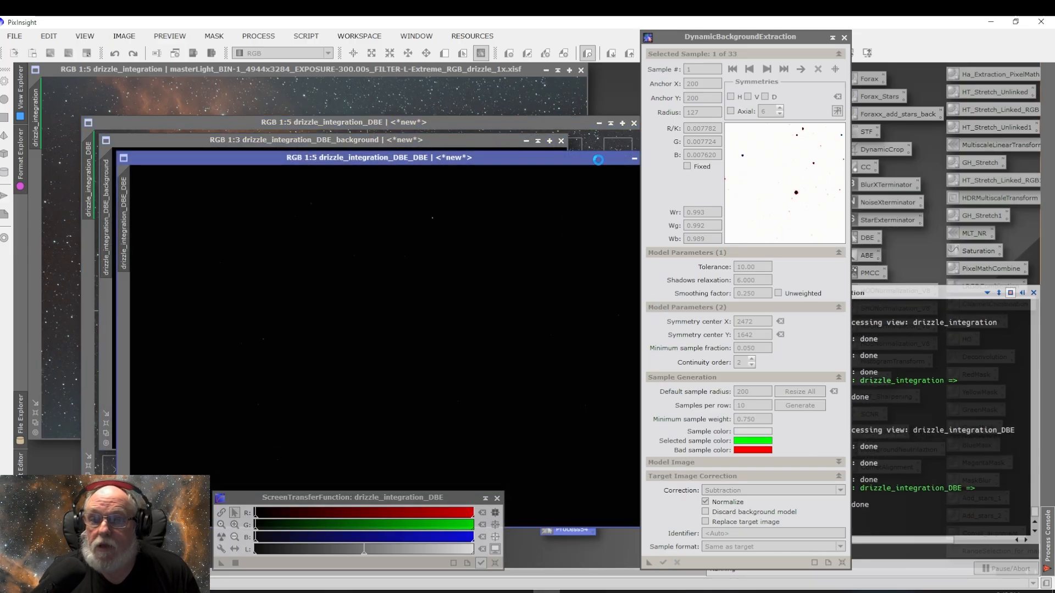
# Step: Close the DBE dialog and auto-stretch the second extracted background model to inspect it
pyautogui.click(451, 144)
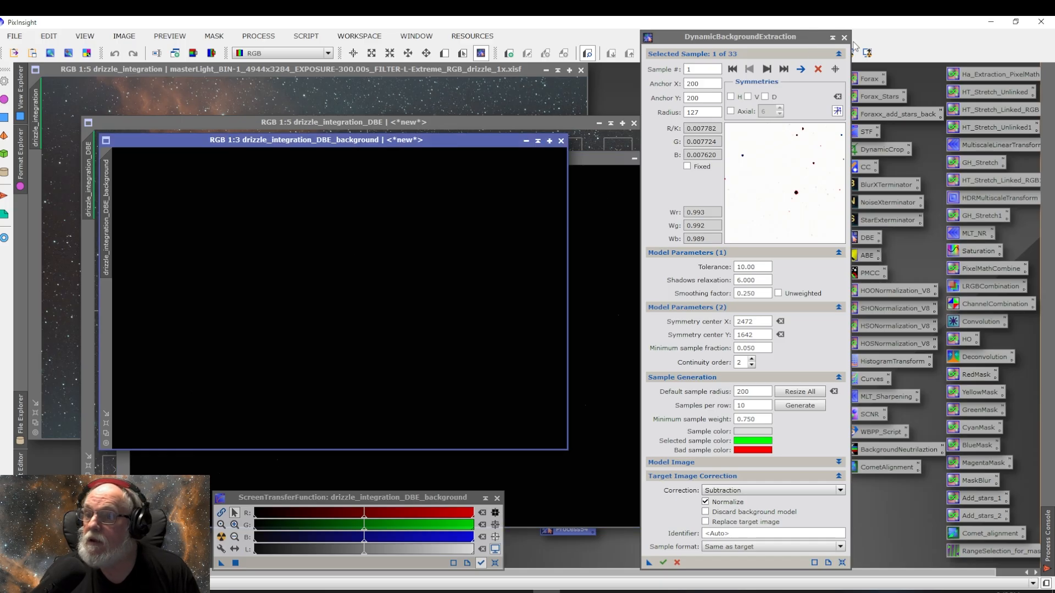
pyautogui.click(676, 563)
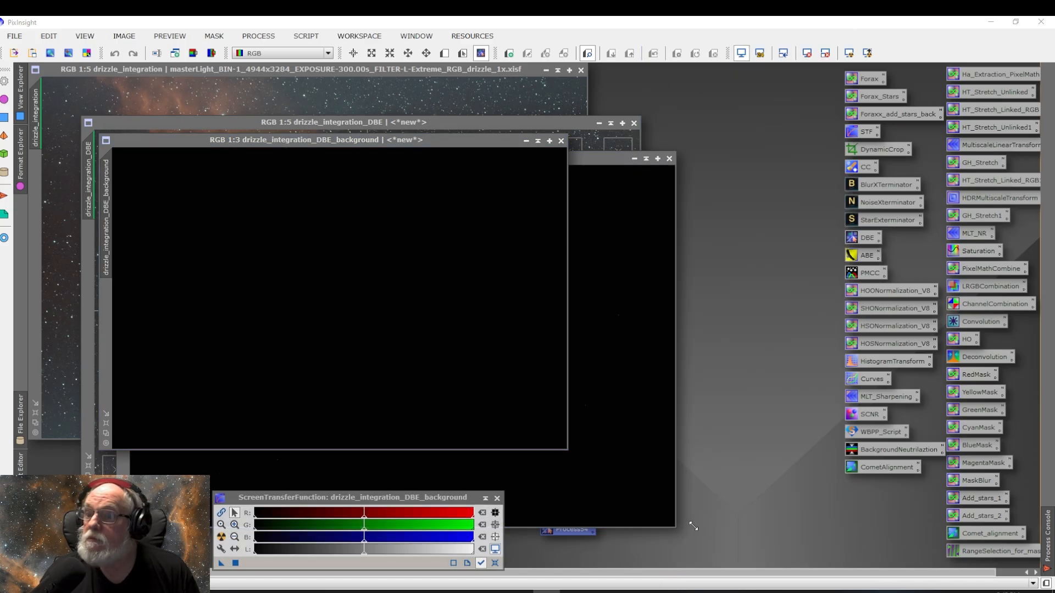
pyautogui.click(849, 53)
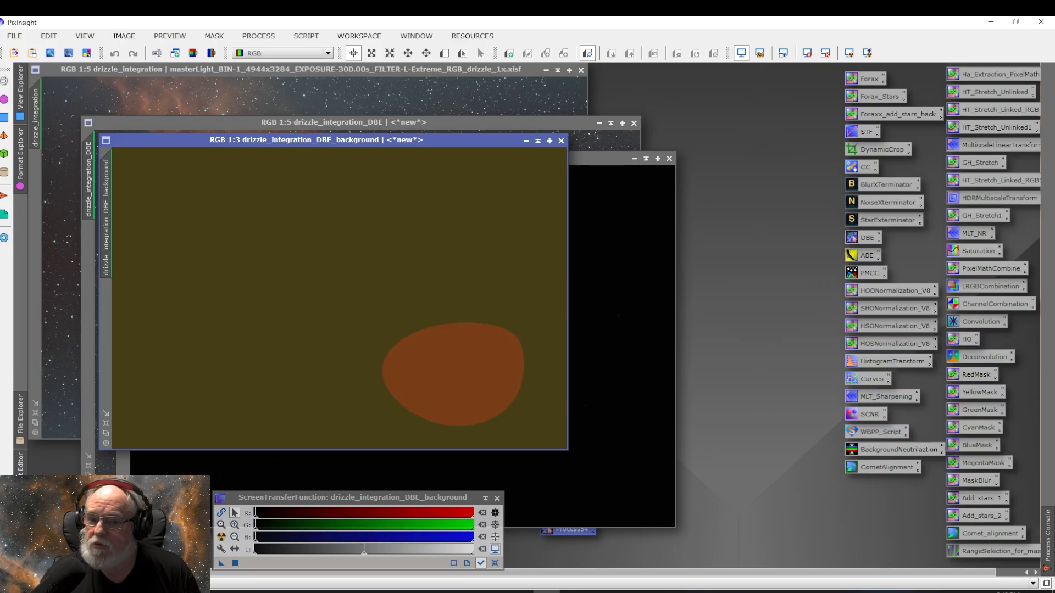
# Step: Close the second background model and auto-stretch the drizzle_integration_DBE_DBE result
pyautogui.click(560, 141)
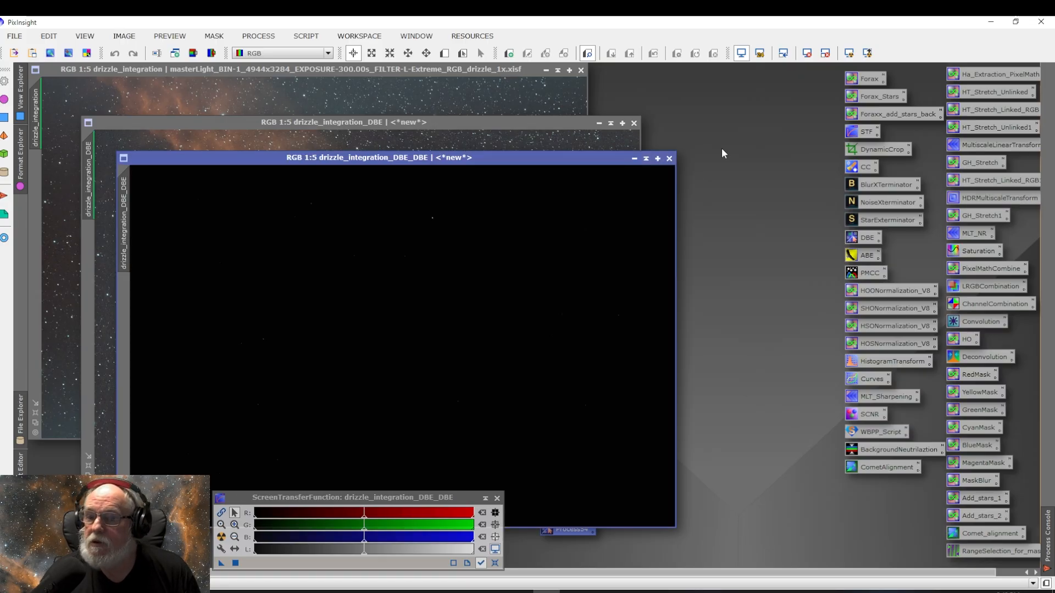
pyautogui.click(849, 53)
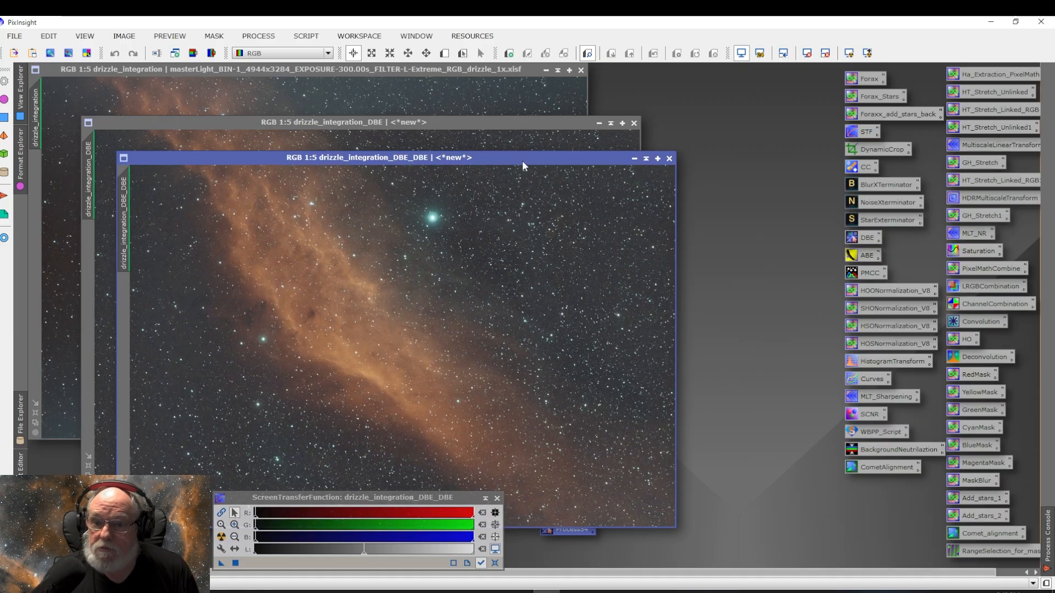
pyautogui.moveTo(522, 161); pyautogui.dragTo(469, 123)
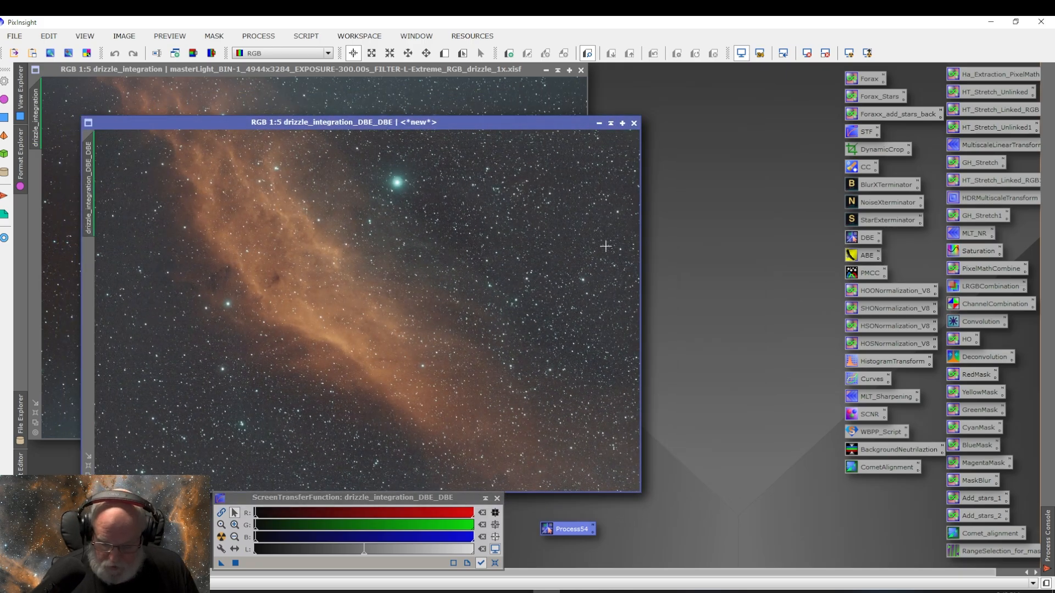
# Step: Compare the drizzle_integration_DBE and drizzle_integration_DBE_DBE images by switching back and forth between them
pyautogui.hotkey('ctrl', 'pageup')
pyautogui.hotkey('ctrl', 'pagedown')
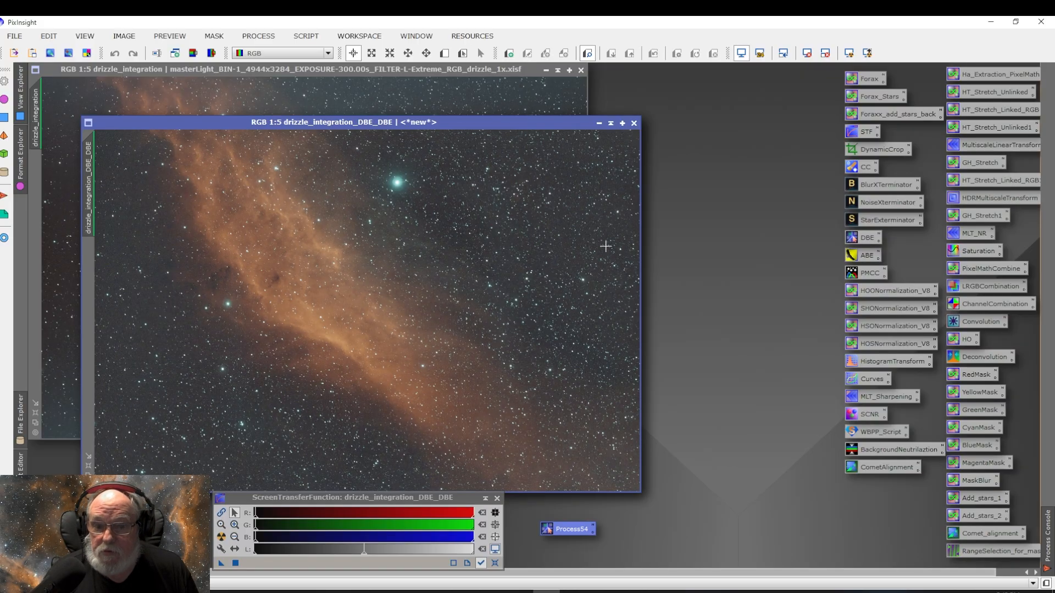
pyautogui.hotkey('ctrl', 'pageup')
pyautogui.hotkey('ctrl', 'pagedown')
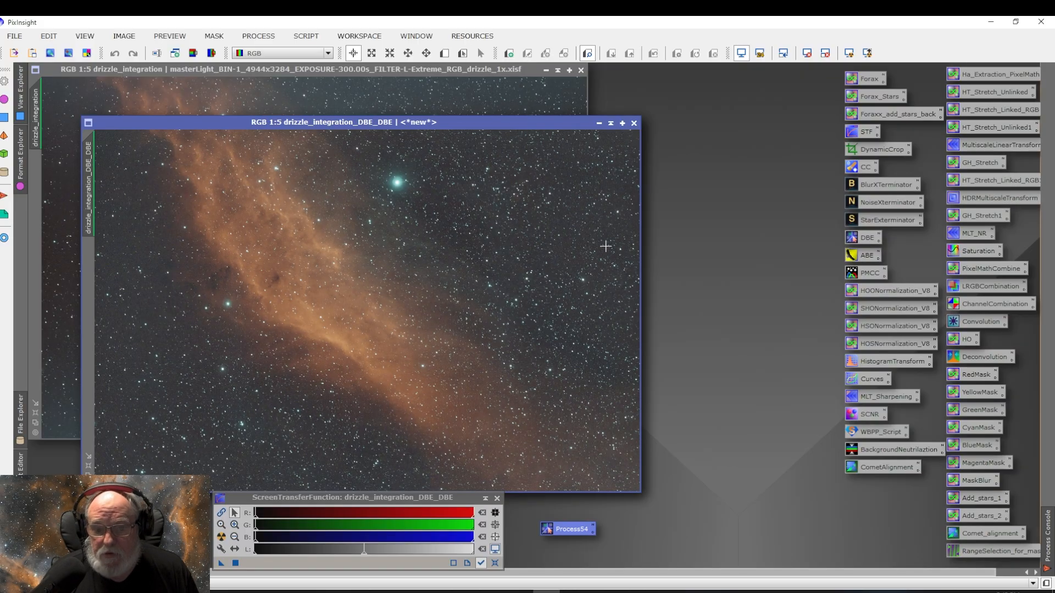
pyautogui.hotkey('ctrl', 'pageup')
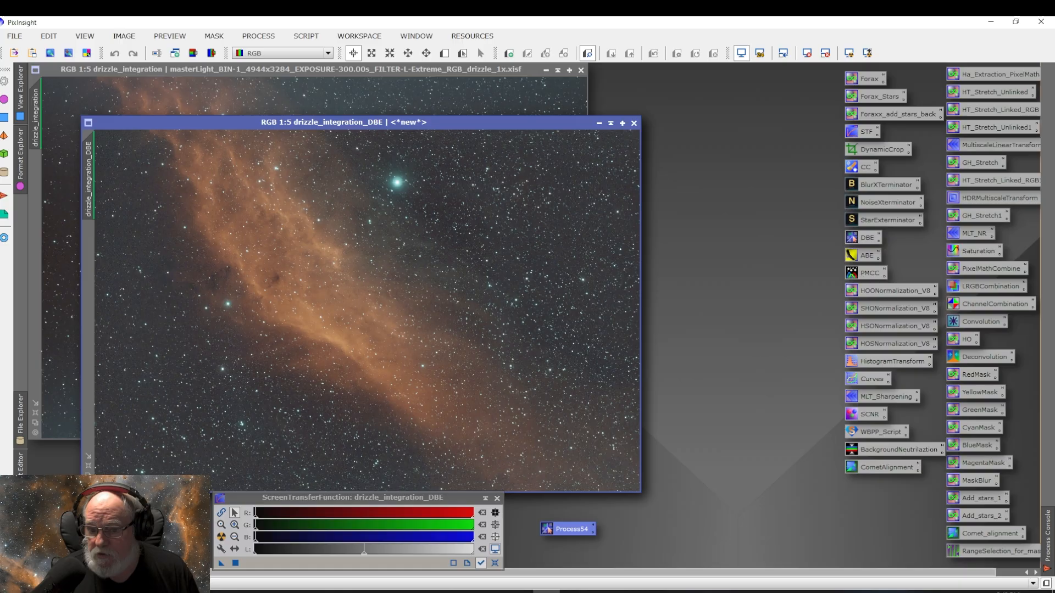
pyautogui.hotkey('ctrl', 'pagedown')
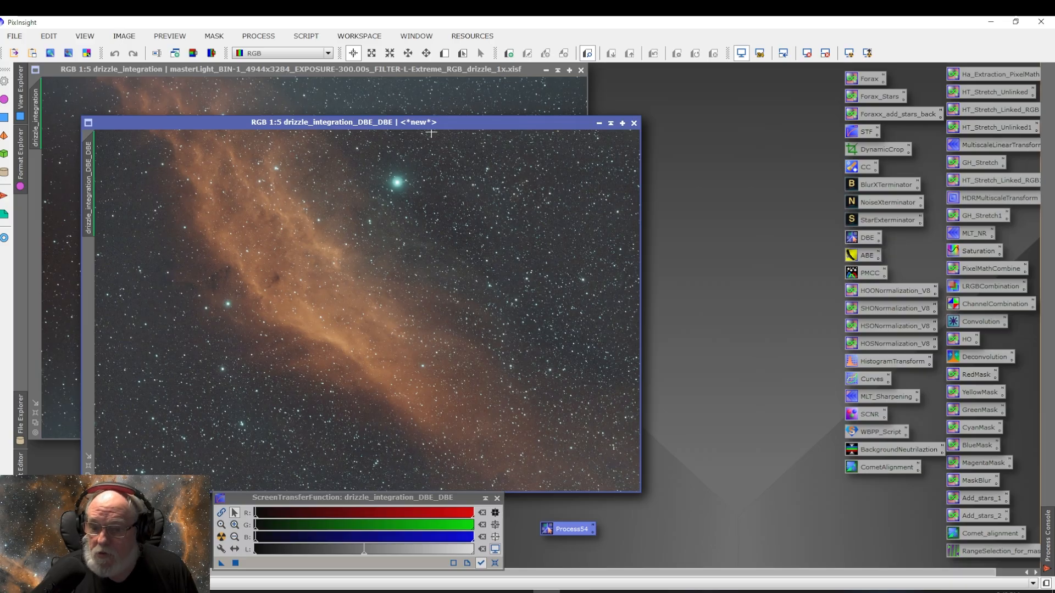
pyautogui.hotkey('ctrl', 'pageup')
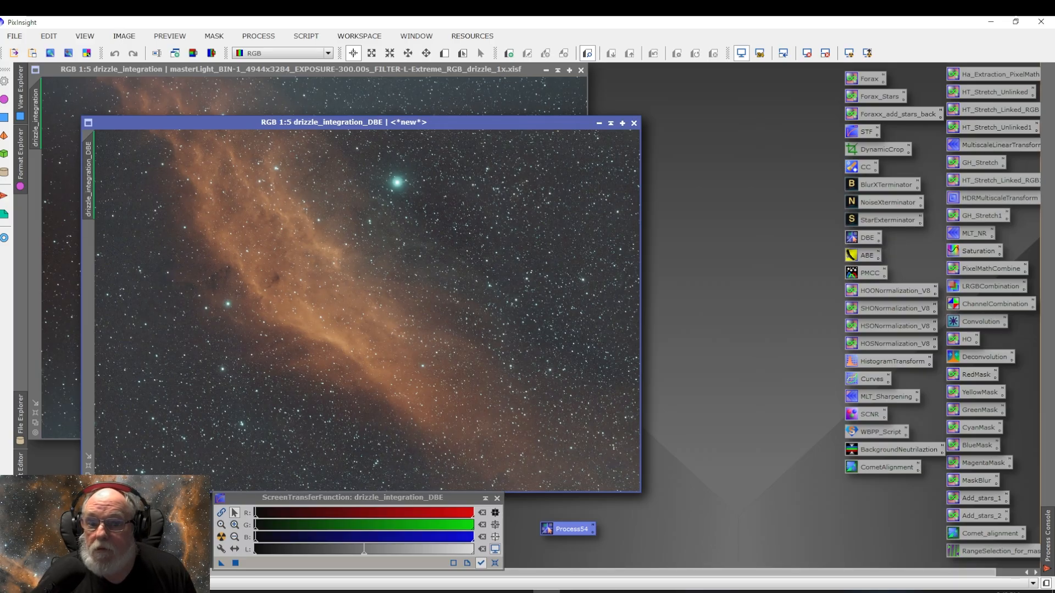
pyautogui.hotkey('ctrl', 'pagedown')
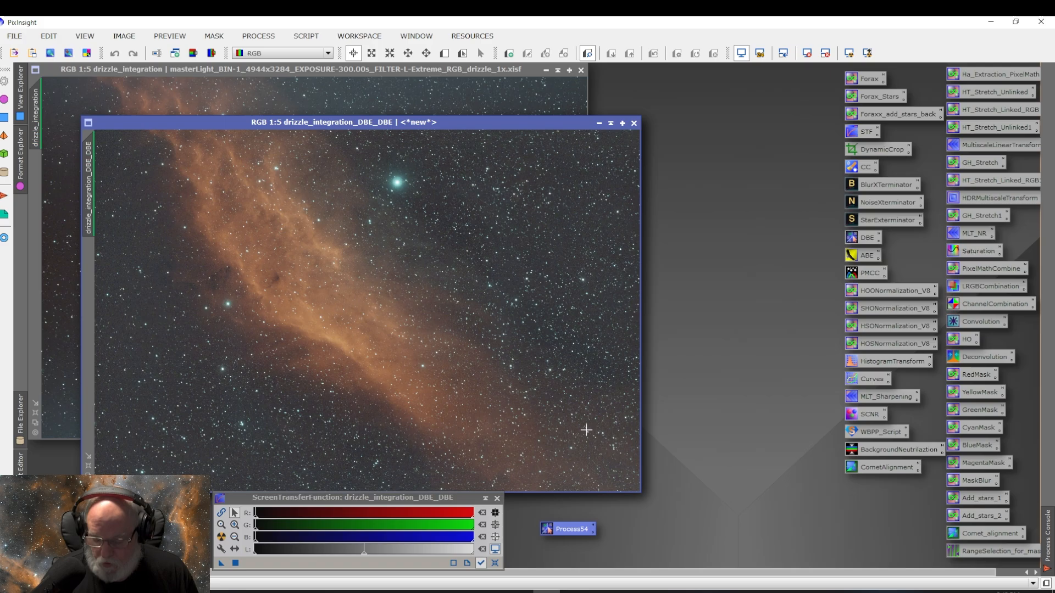
pyautogui.hotkey('ctrl', 'pageup')
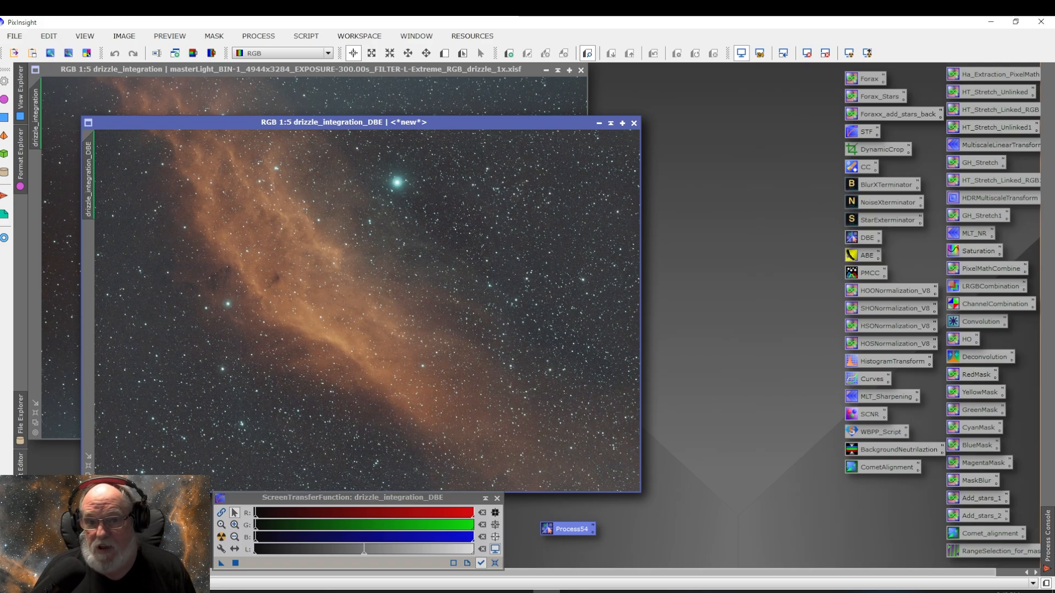
pyautogui.hotkey('ctrl', 'pagedown')
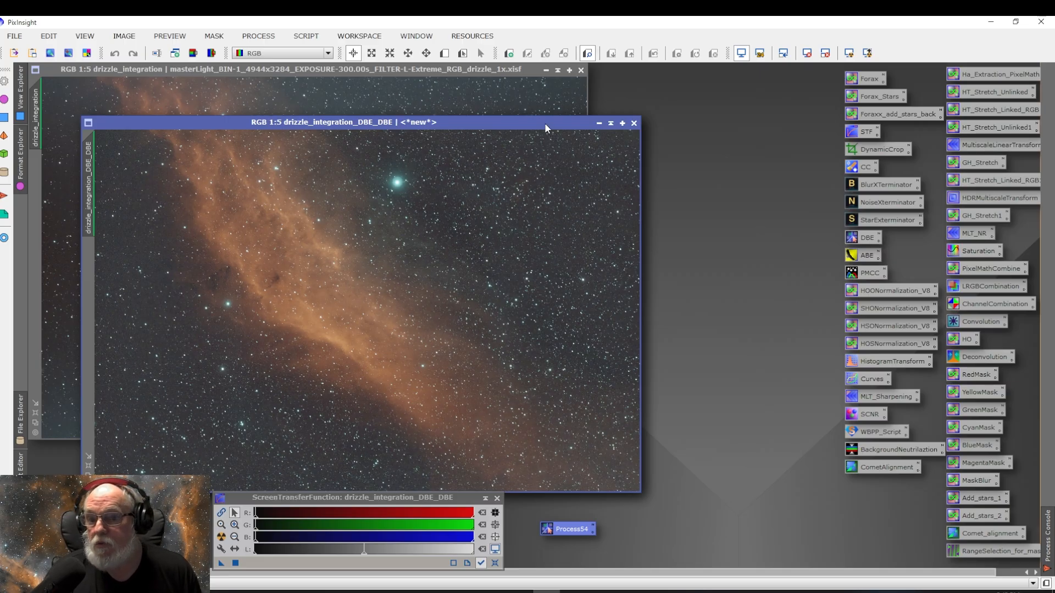
# Step: Close the drizzle_integration_DBE and original drizzle_integration image windows, keeping only drizzle_integration_DBE_DBE
pyautogui.moveTo(545, 123); pyautogui.dragTo(607, 152)
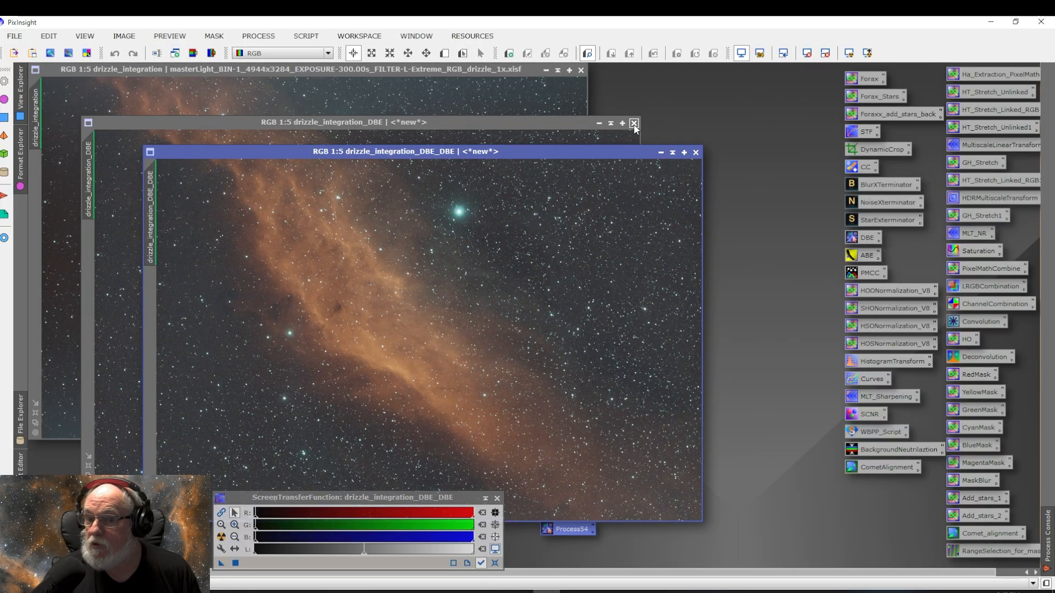
pyautogui.click(634, 124)
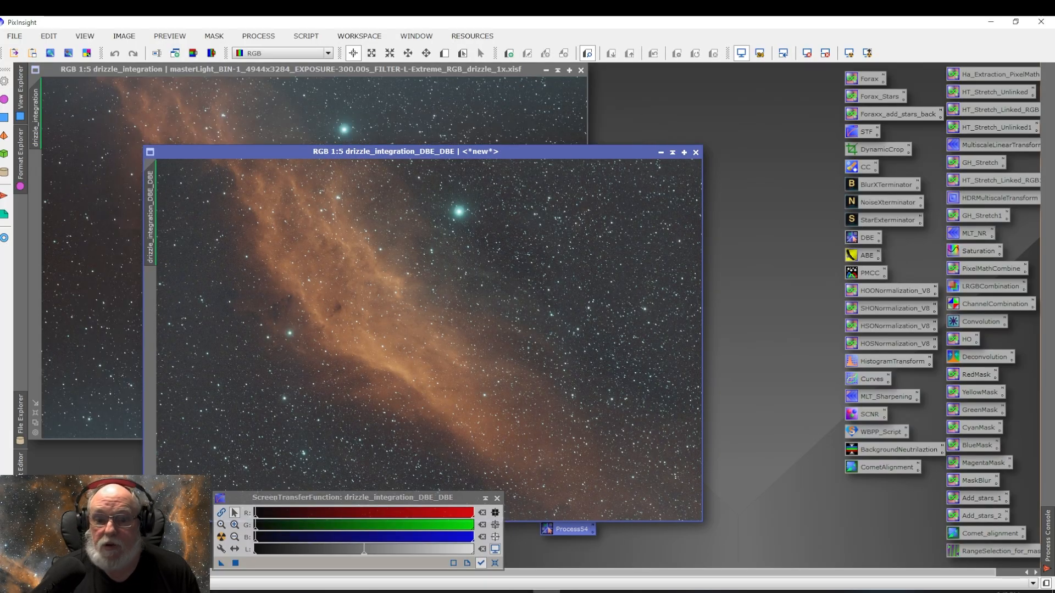
pyautogui.click(581, 70)
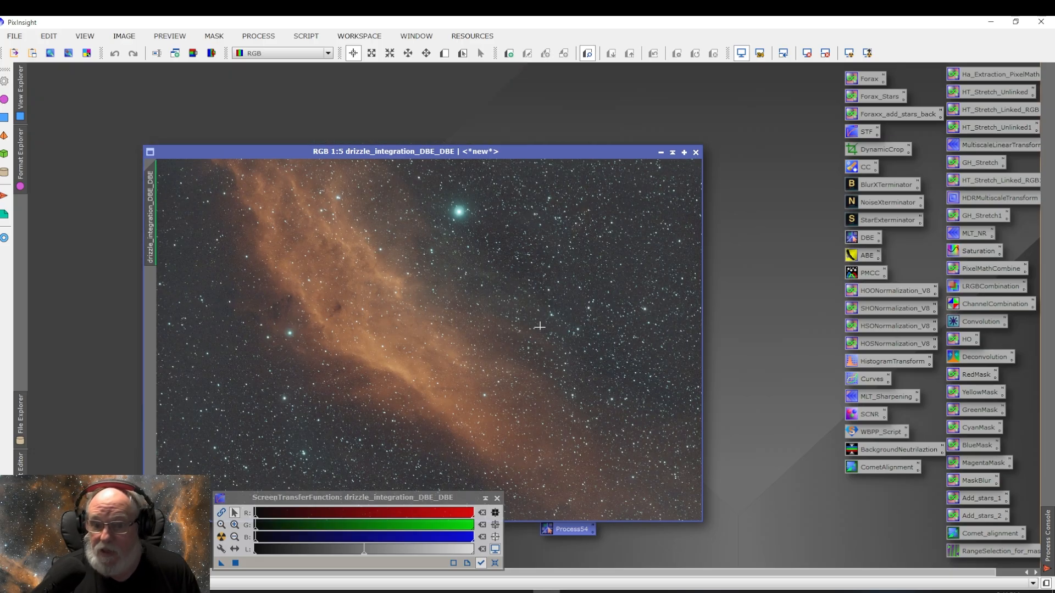
# Step: Delete the Process54 DynamicBackgroundExtraction process icon from the workspace
pyautogui.rightClick(579, 530)
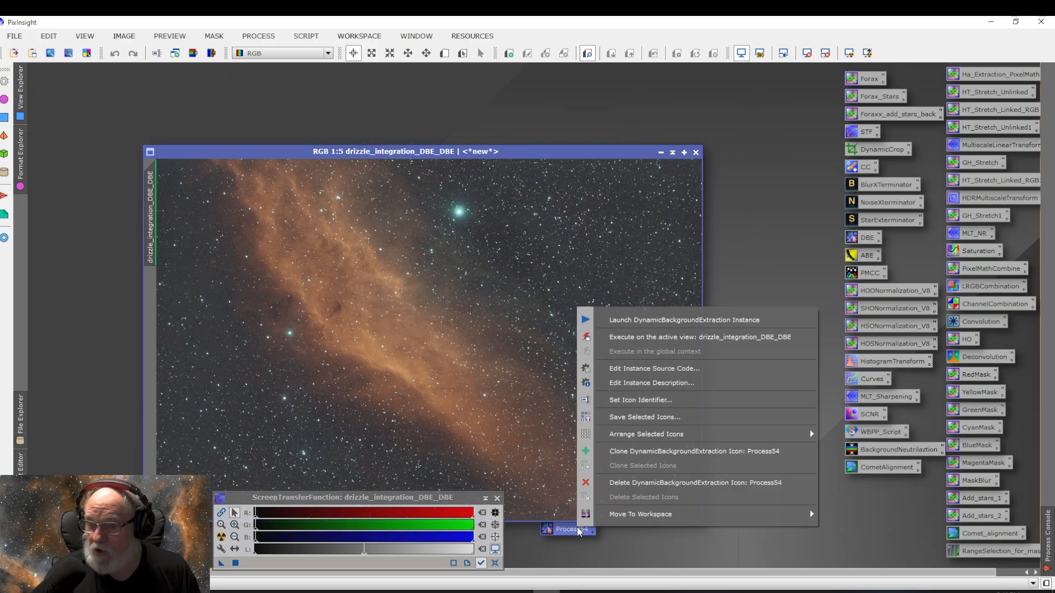
pyautogui.click(630, 486)
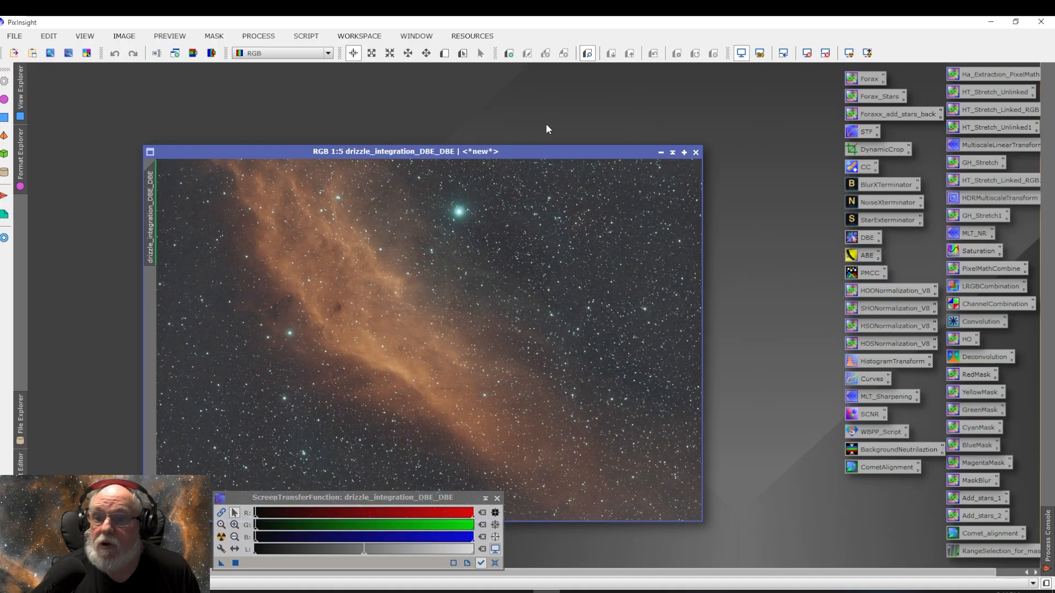
# Step: Apply BlurXTerminator with Automatic PSF enabled to the drizzle_integration_DBE_DBE image, then close its dialog
pyautogui.moveTo(536, 151); pyautogui.dragTo(518, 80)
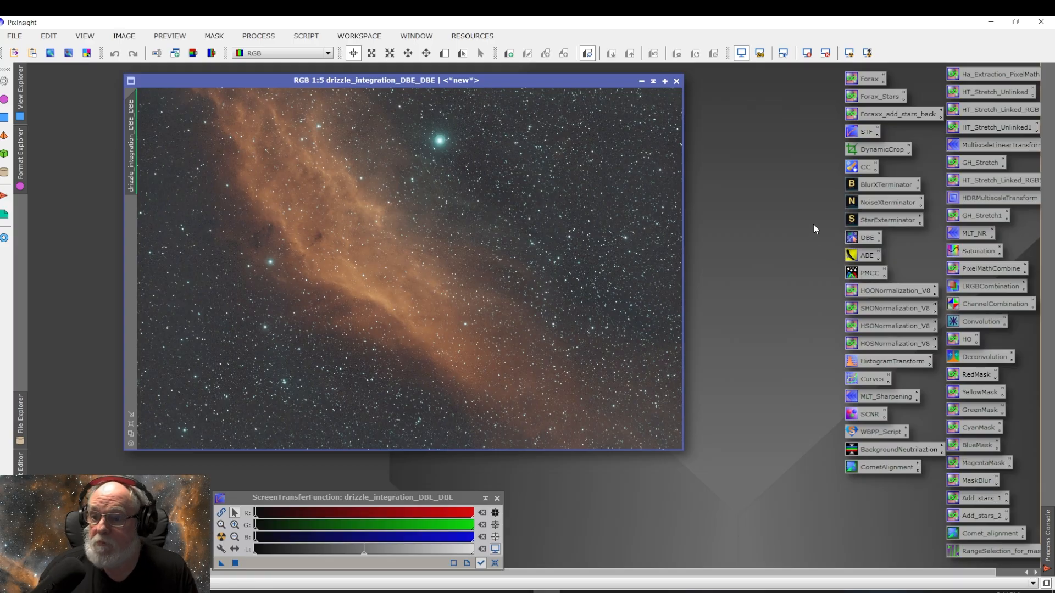
pyautogui.doubleClick(898, 188)
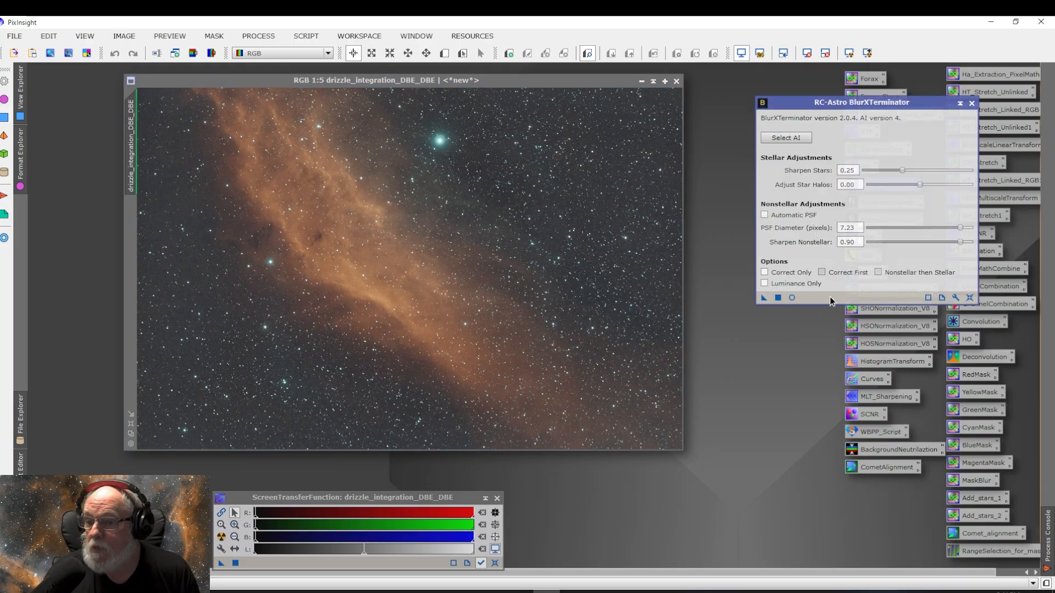
pyautogui.click(764, 215)
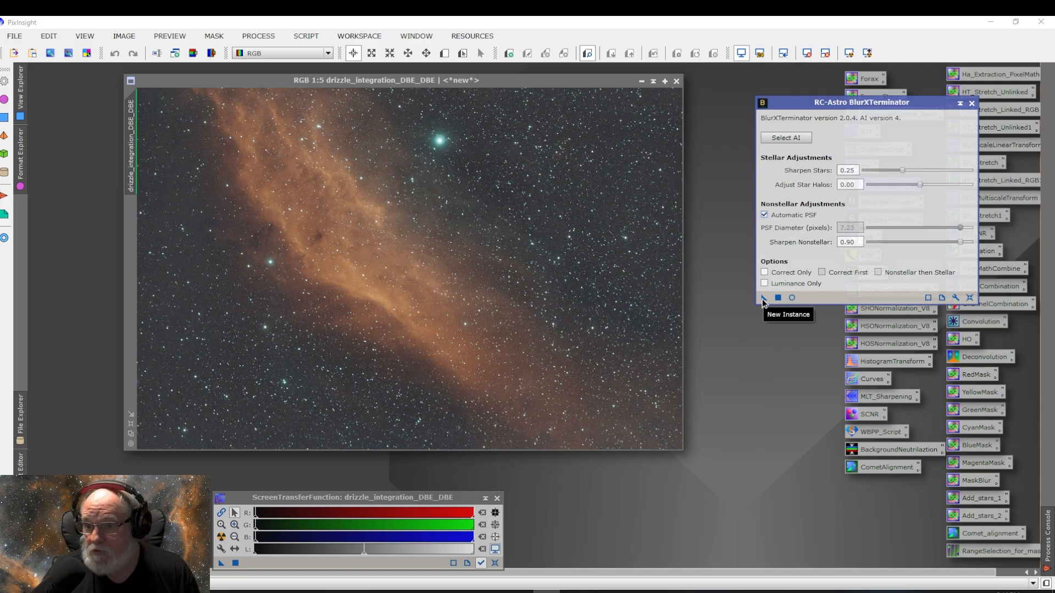
pyautogui.moveTo(764, 299); pyautogui.dragTo(482, 269)
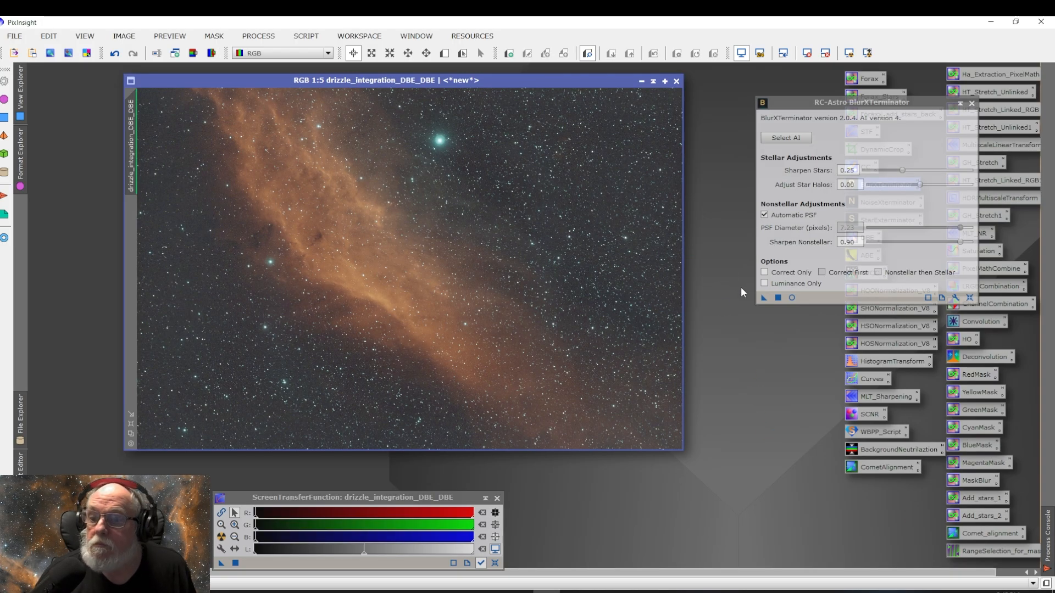
pyautogui.click(972, 104)
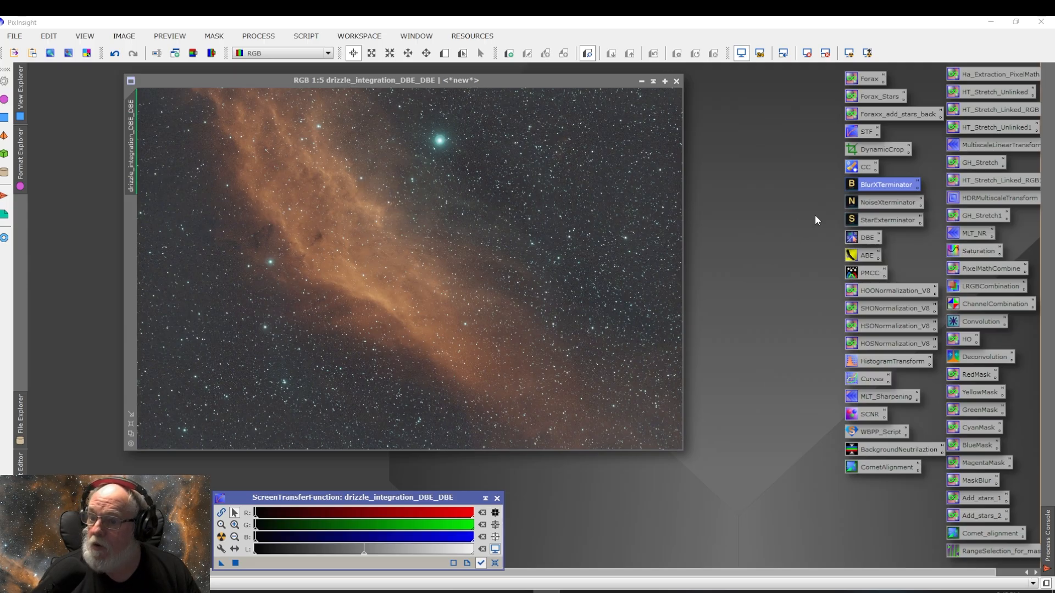
# Step: Select the NoiseXTerminator.3.pb AI file in NoiseXTerminator, apply it to the image, and close the dialog
pyautogui.doubleClick(886, 201)
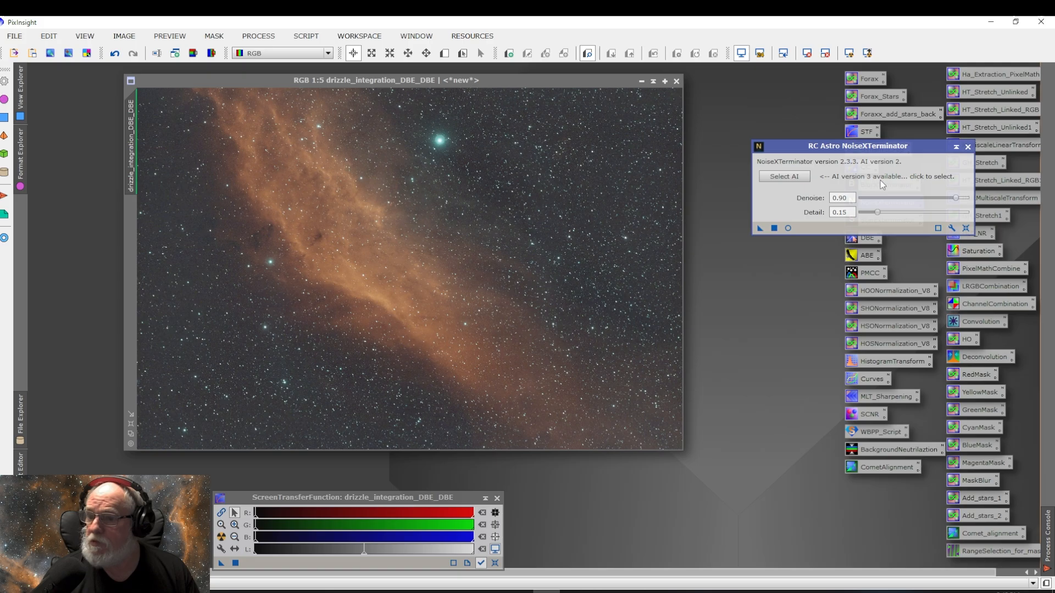
pyautogui.click(783, 179)
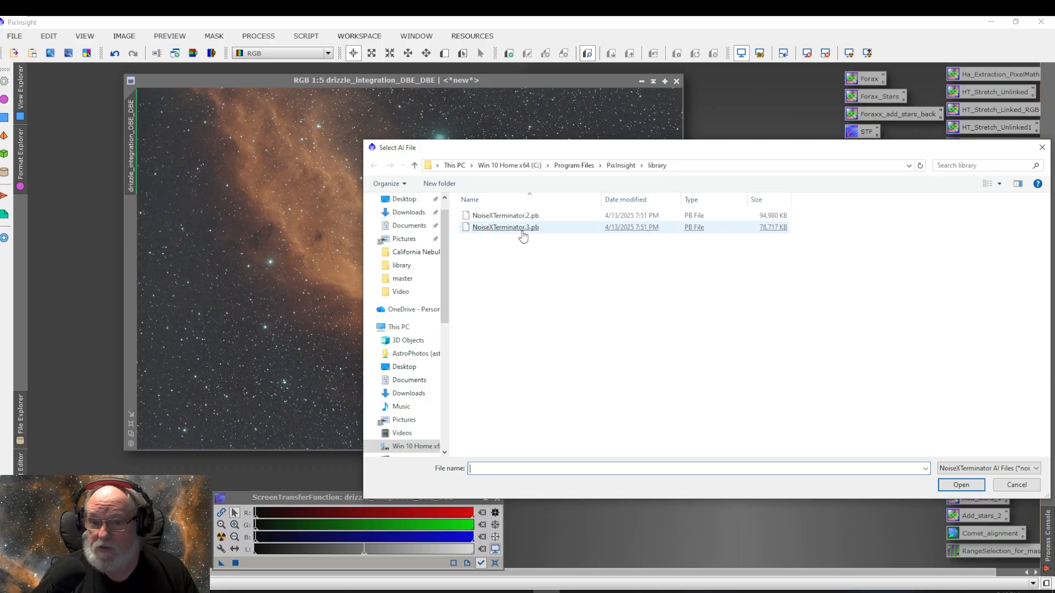
pyautogui.doubleClick(522, 235)
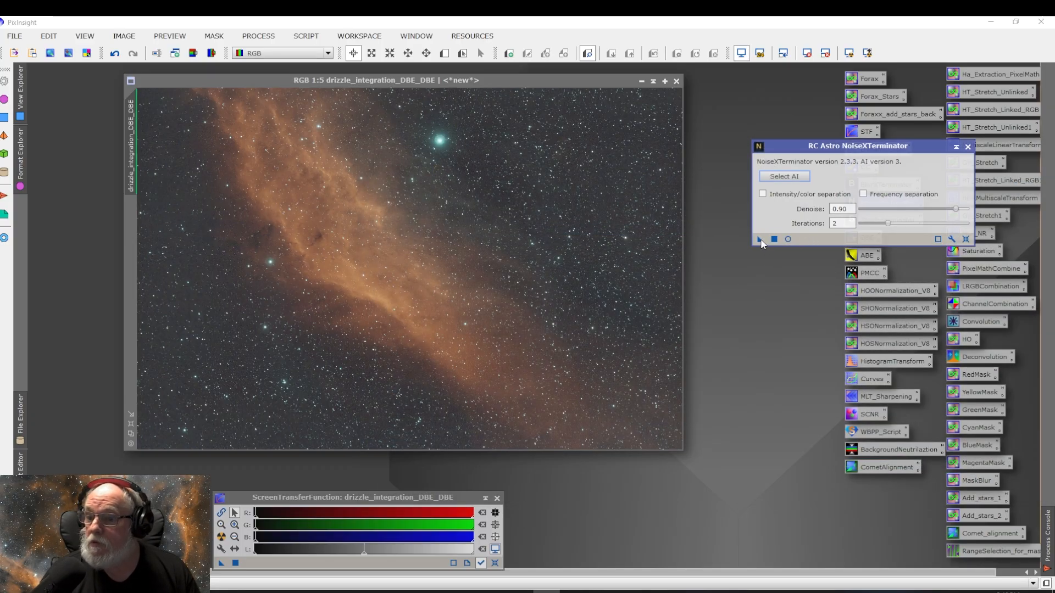
pyautogui.moveTo(760, 240); pyautogui.dragTo(549, 291)
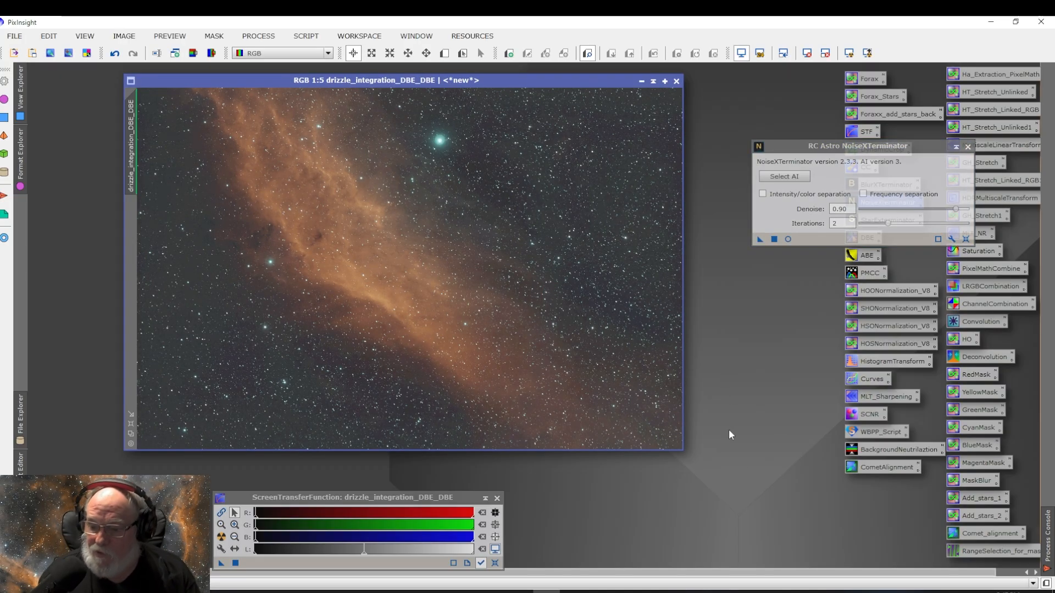
pyautogui.click(967, 147)
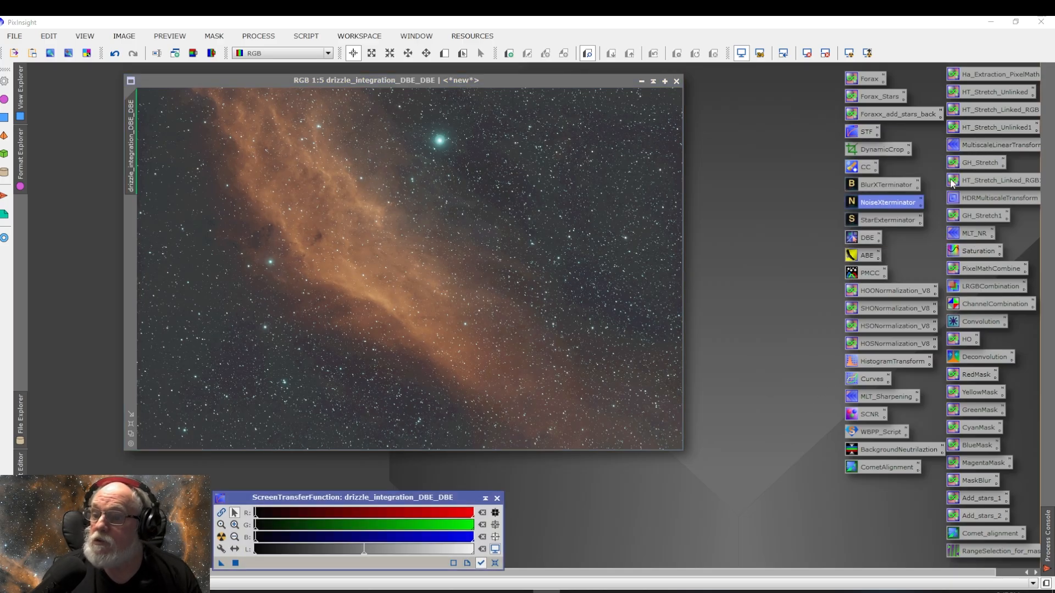
# Step: Run StarXTerminator on the image with Generate Star Image and Large Overlap enabled
pyautogui.doubleClick(888, 221)
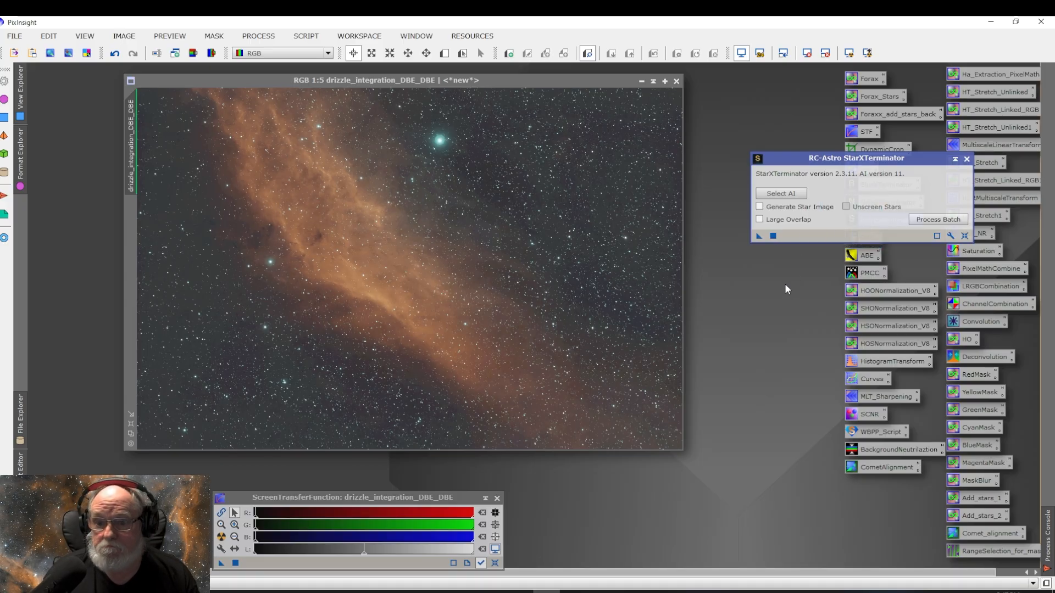
pyautogui.click(759, 206)
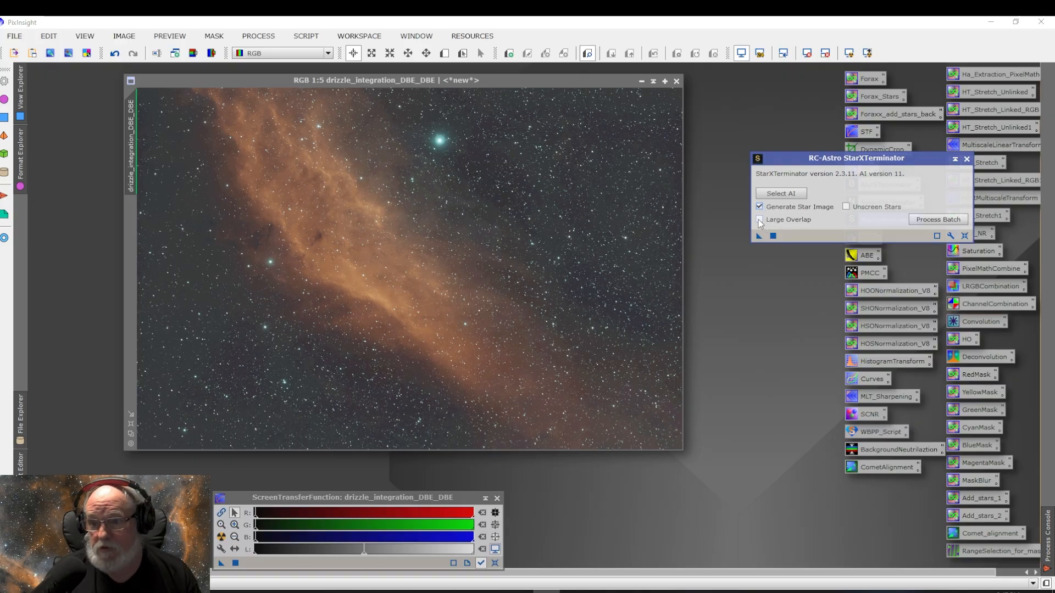
pyautogui.click(762, 219)
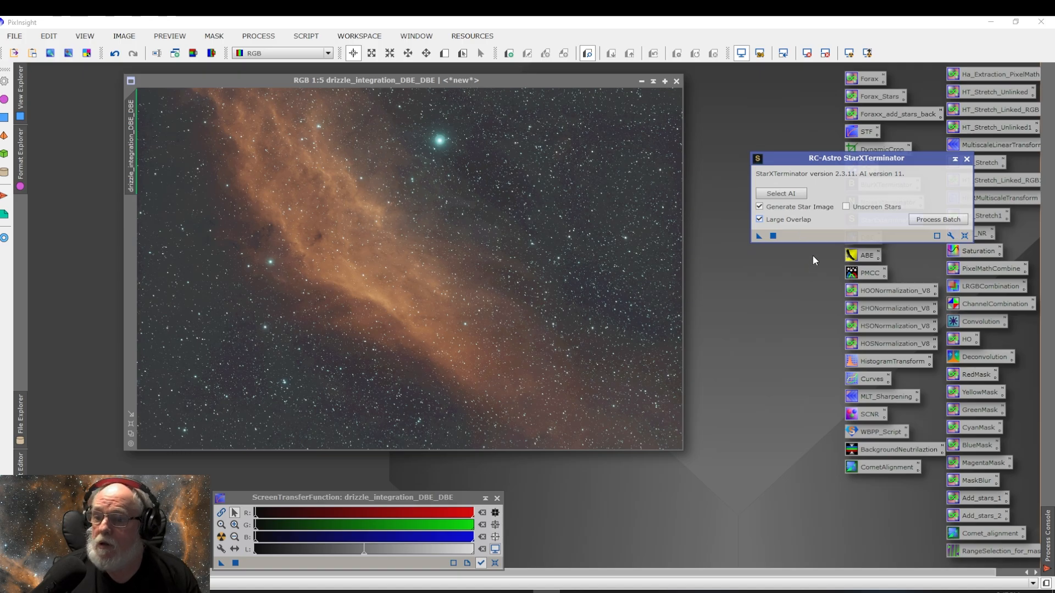
pyautogui.moveTo(758, 236); pyautogui.dragTo(509, 256)
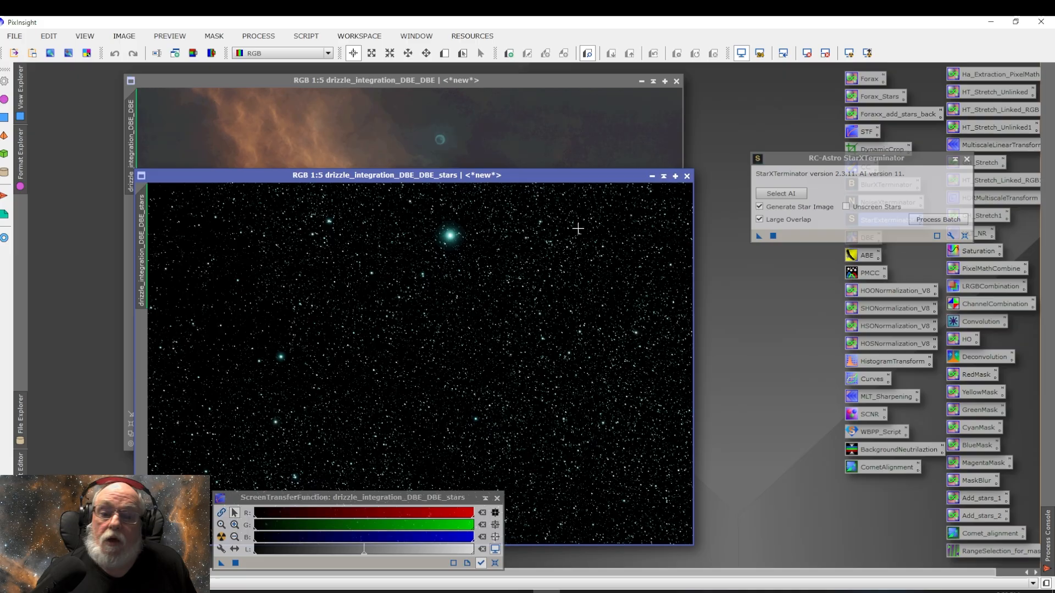
# Step: Iconize the drizzle_integration_DBE_DBE_stars window and close the StarXTerminator dialog
pyautogui.click(664, 176)
pyautogui.moveTo(418, 357); pyautogui.dragTo(767, 546)
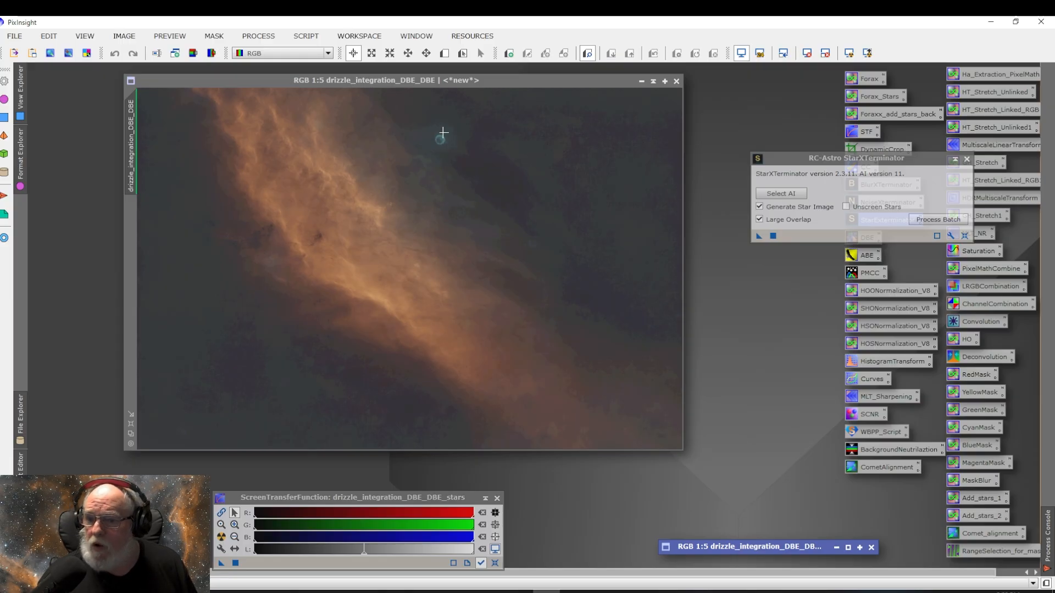
pyautogui.doubleClick(770, 548)
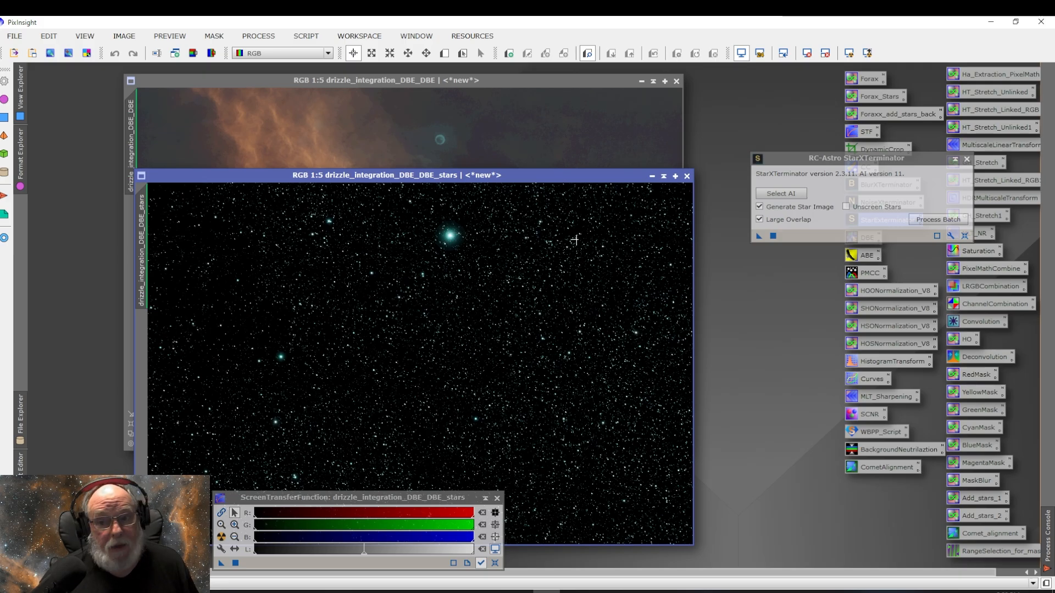
pyautogui.click(663, 176)
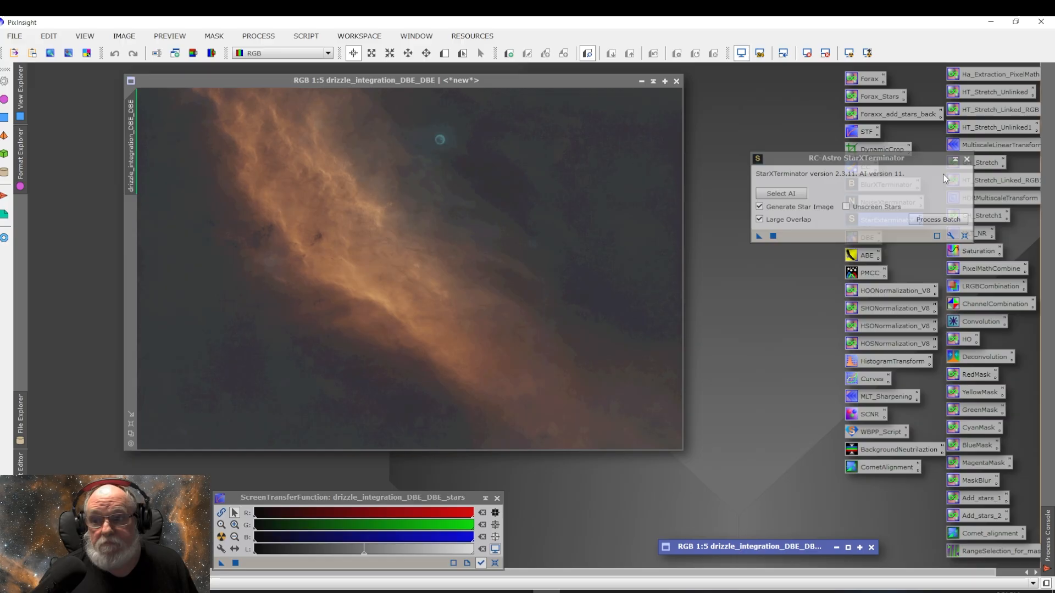
pyautogui.click(967, 160)
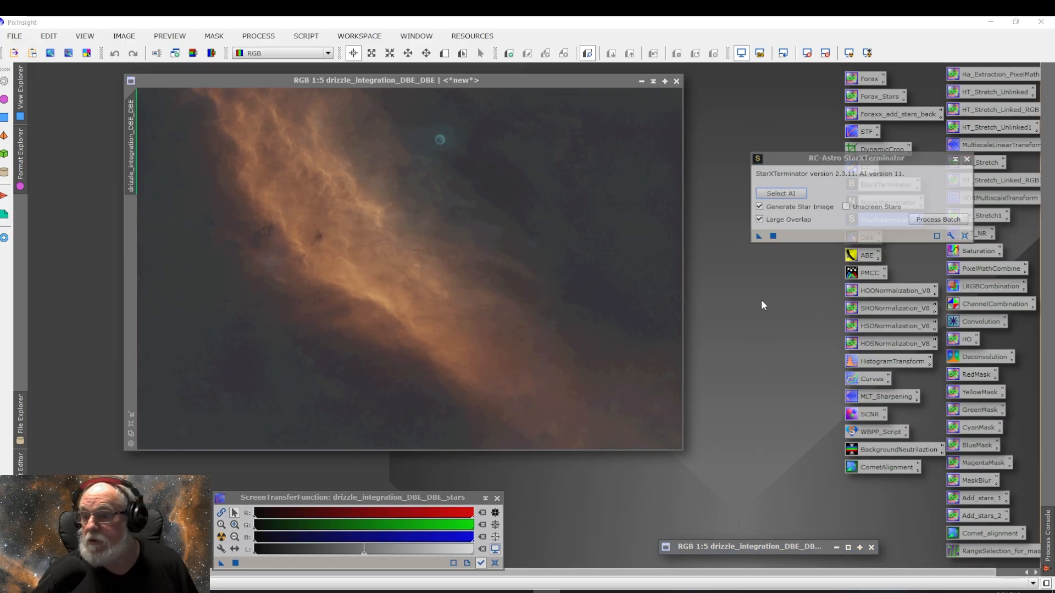
pyautogui.click(967, 159)
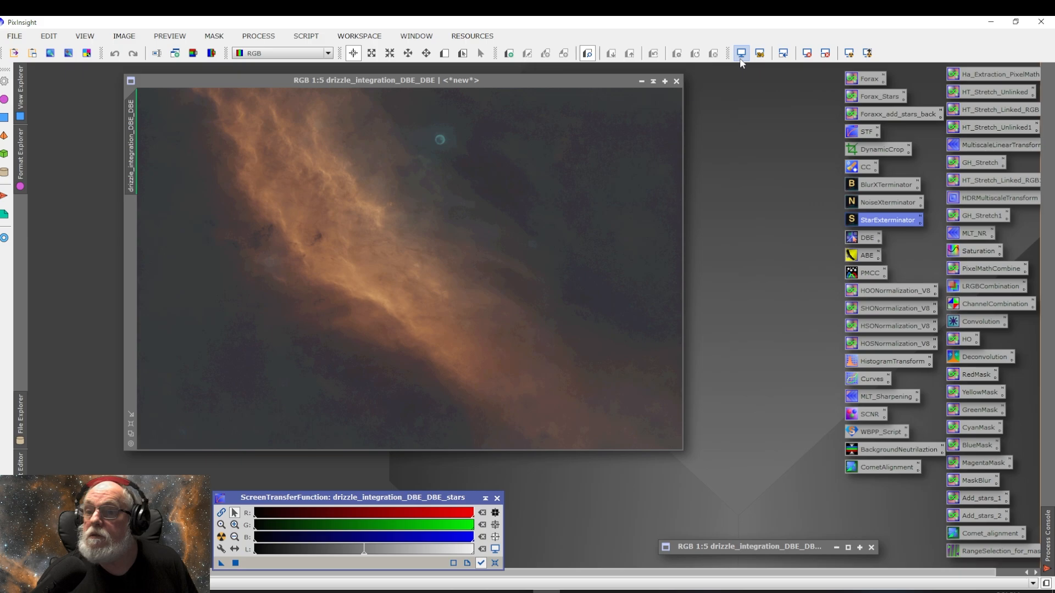
pyautogui.moveTo(577, 81); pyautogui.dragTo(702, 82)
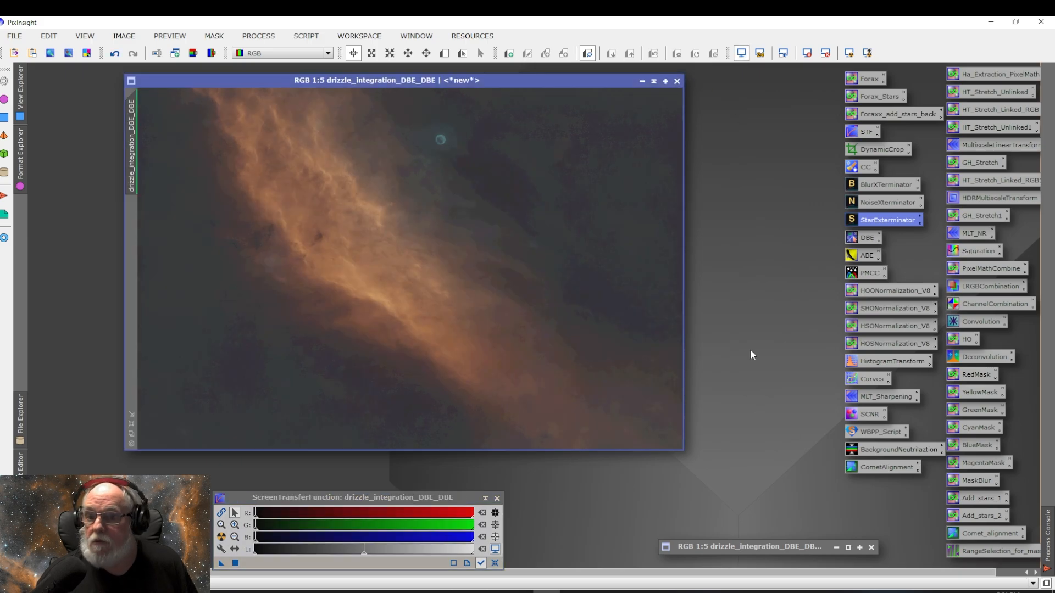
pyautogui.click(741, 53)
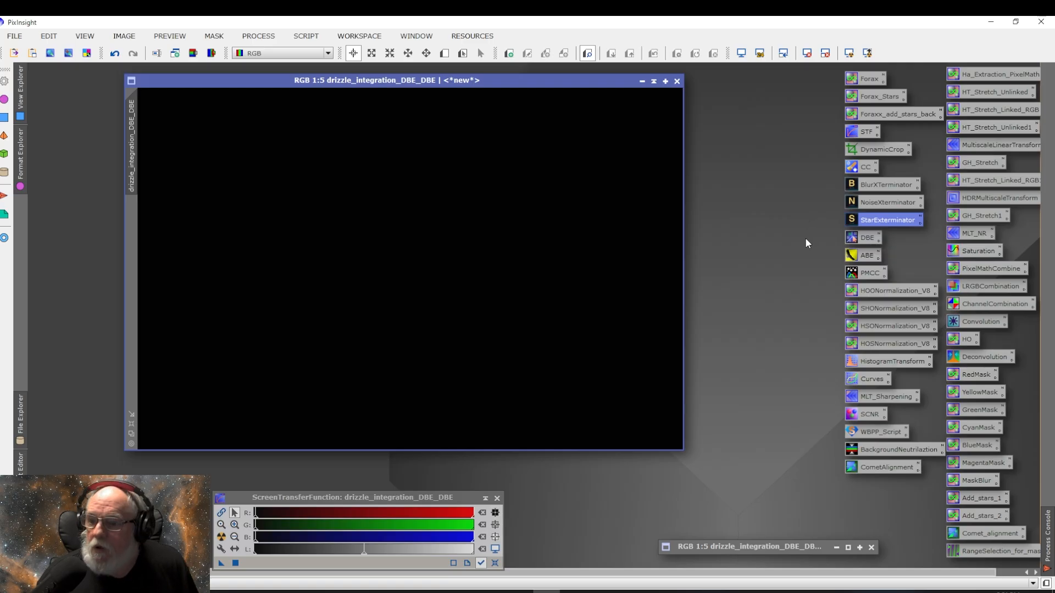
pyautogui.doubleClick(891, 363)
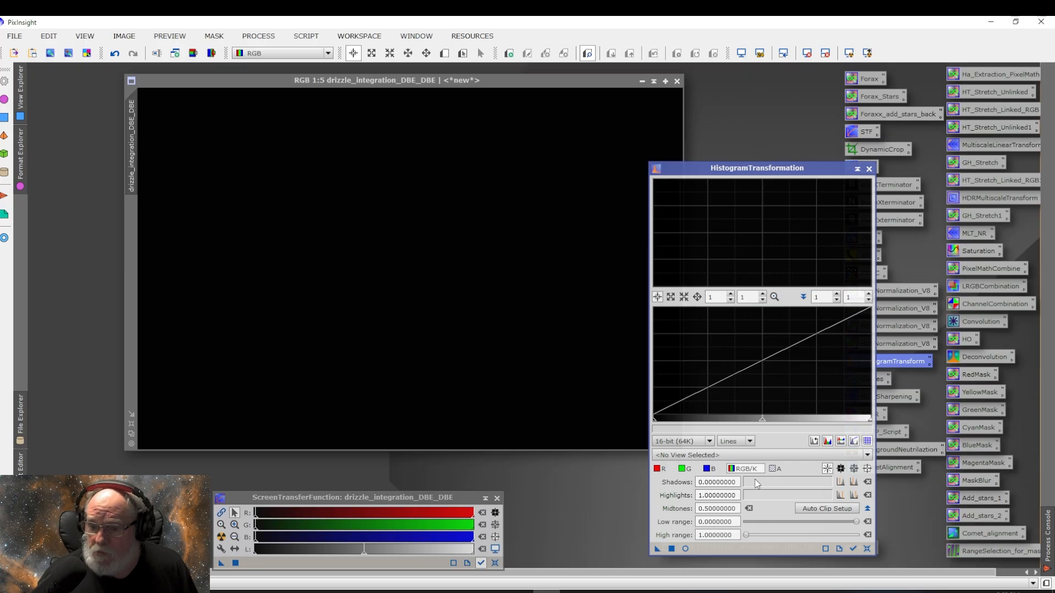
pyautogui.click(686, 549)
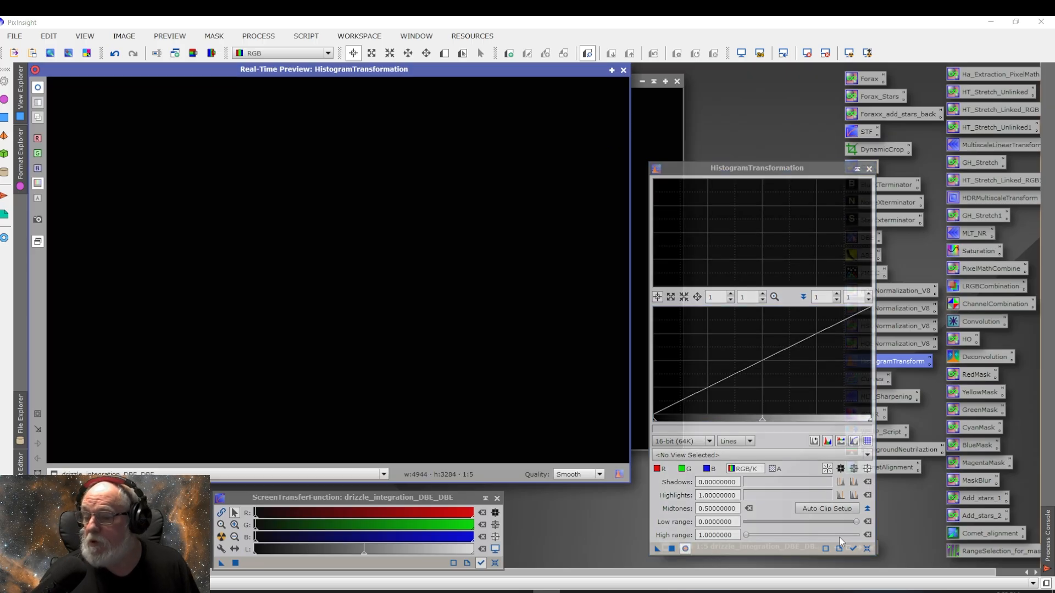
pyautogui.moveTo(853, 549); pyautogui.dragTo(854, 548)
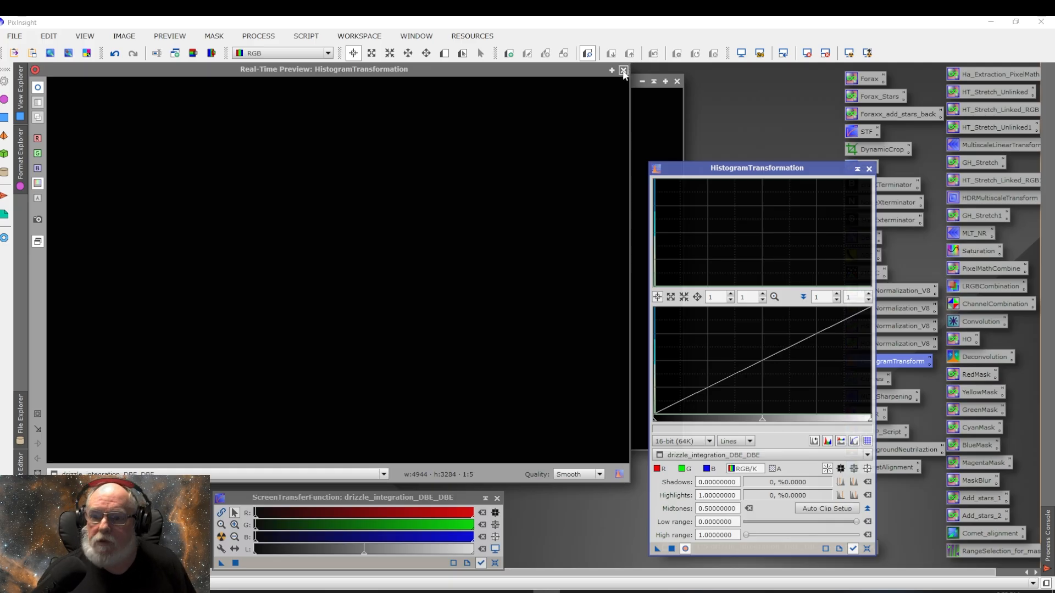
pyautogui.moveTo(624, 72); pyautogui.dragTo(668, 99)
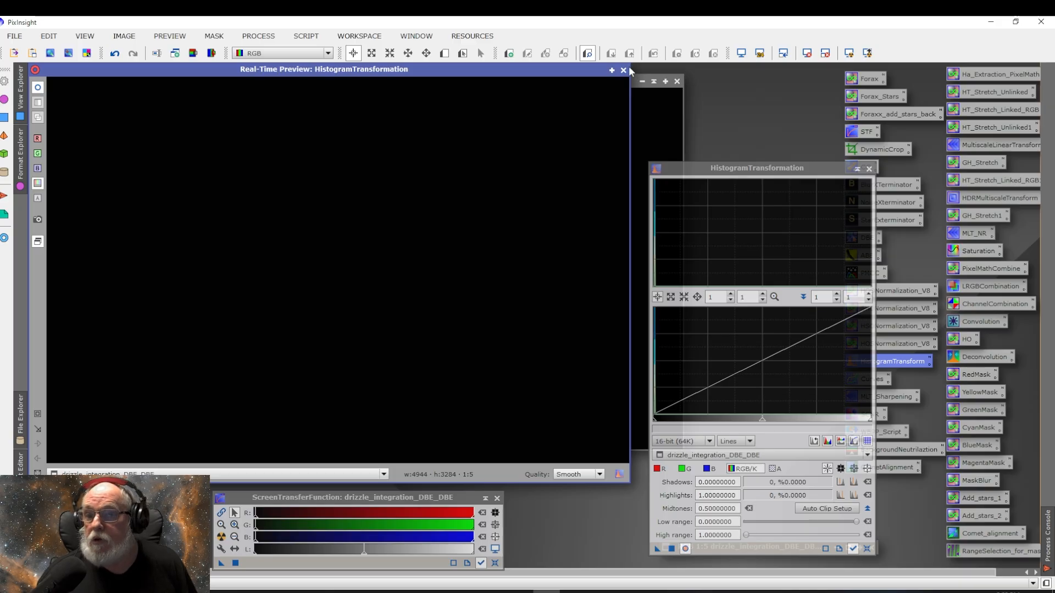
pyautogui.click(623, 70)
pyautogui.click(869, 169)
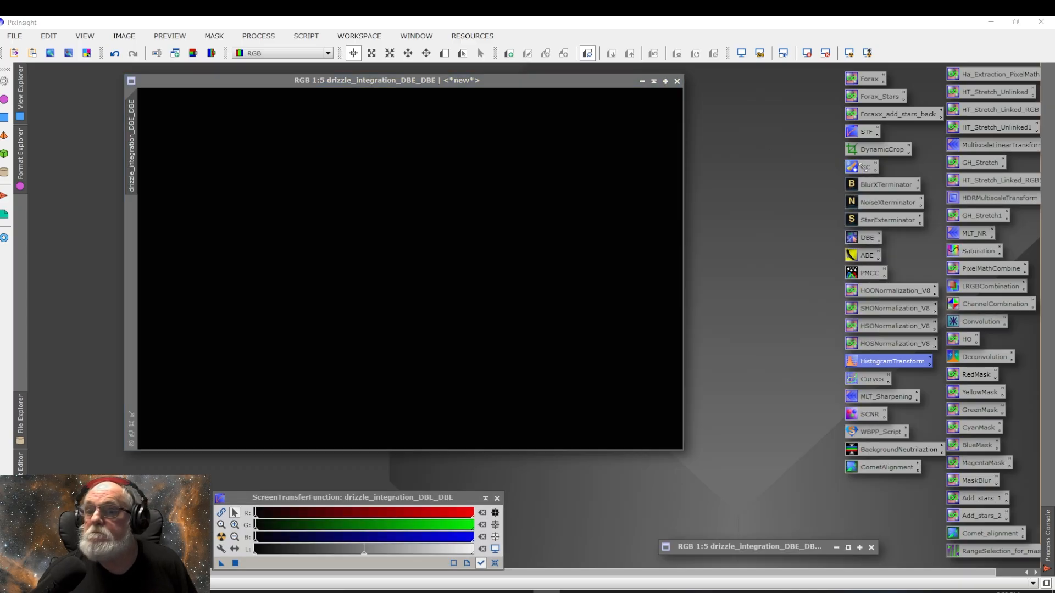
# Step: Undo the StarXTerminator star removal and auto-stretch the image's display
pyautogui.click(114, 55)
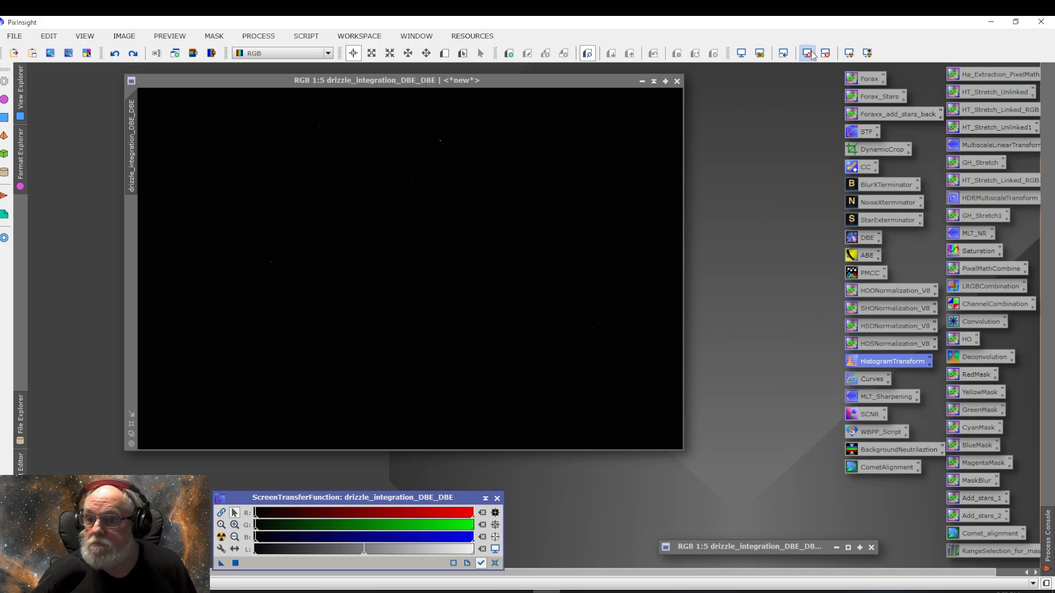
pyautogui.click(848, 53)
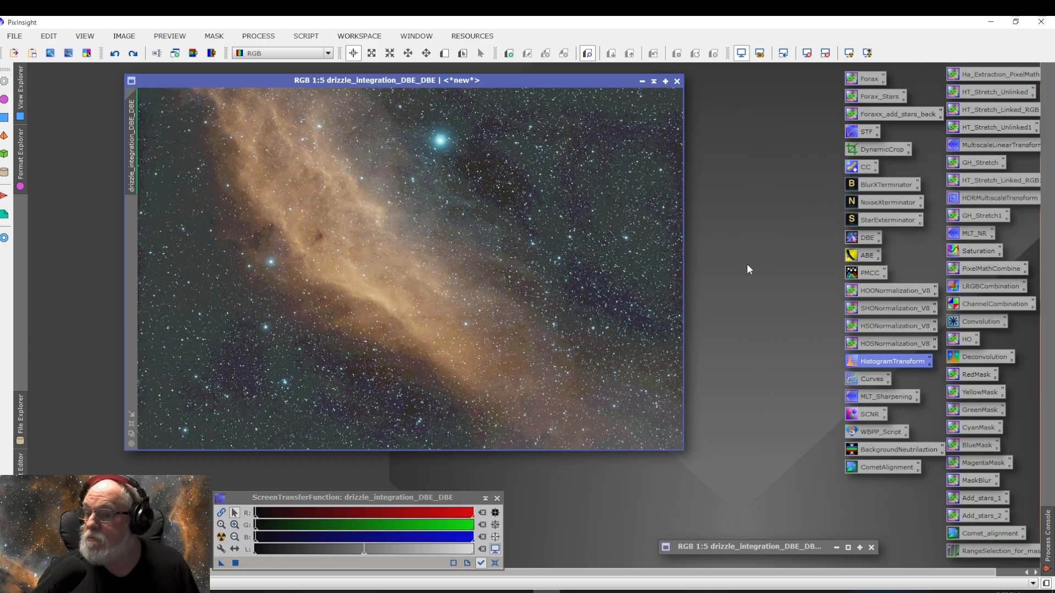
# Step: Run PhotometricColorCalibration on the image with the Average Spiral Galaxy white reference, then close the graphs and the dialog
pyautogui.doubleClick(866, 273)
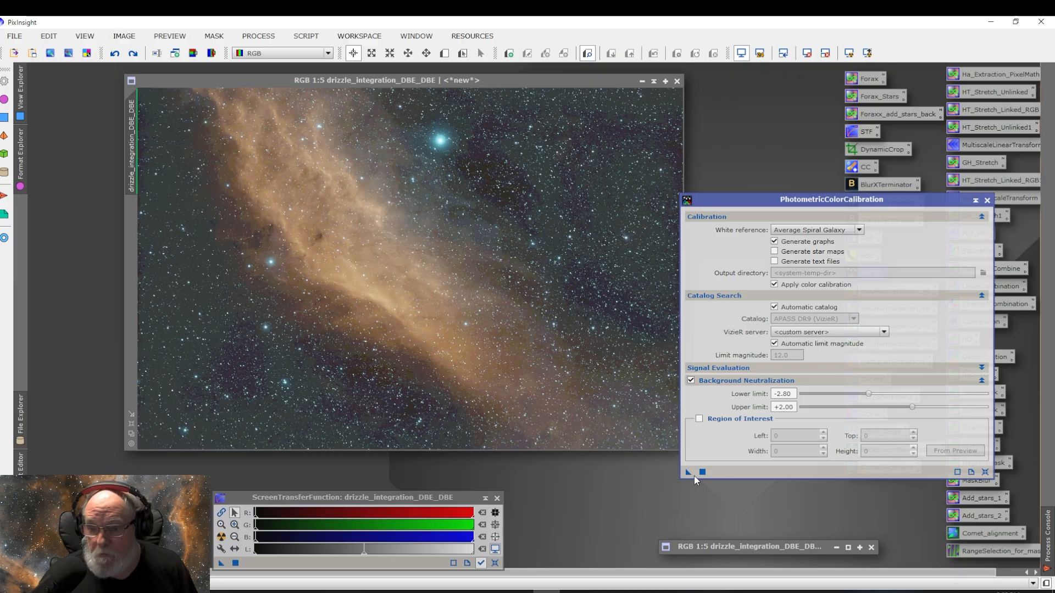
pyautogui.moveTo(688, 474); pyautogui.dragTo(480, 315)
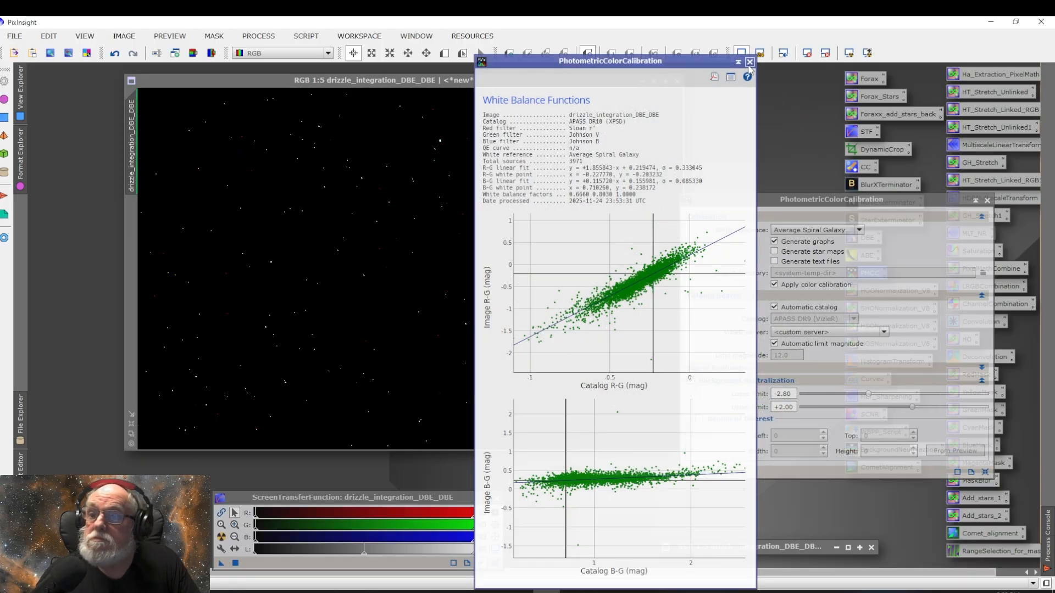
pyautogui.click(749, 63)
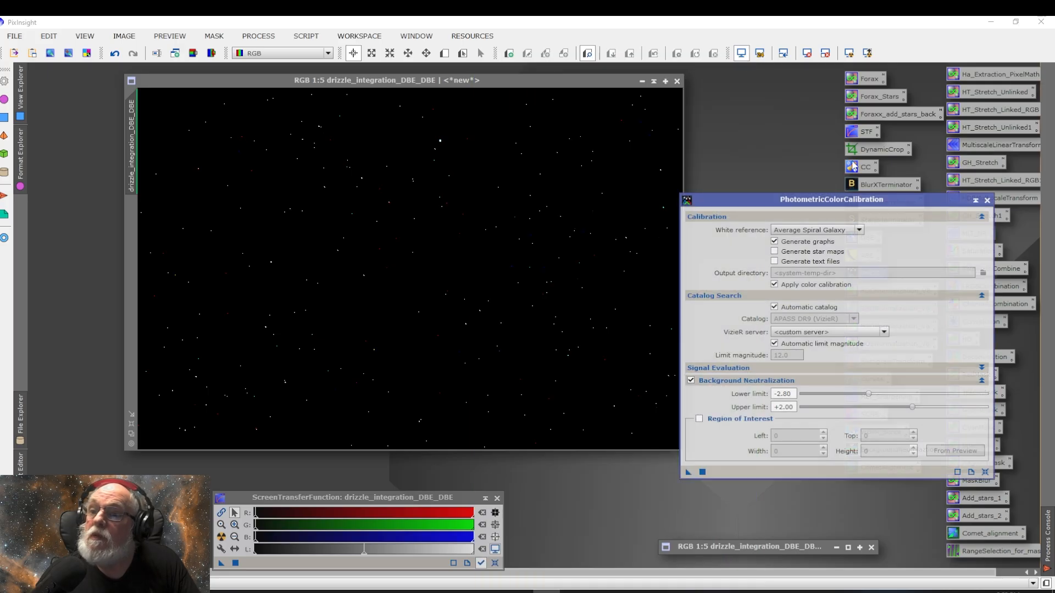
pyautogui.click(849, 53)
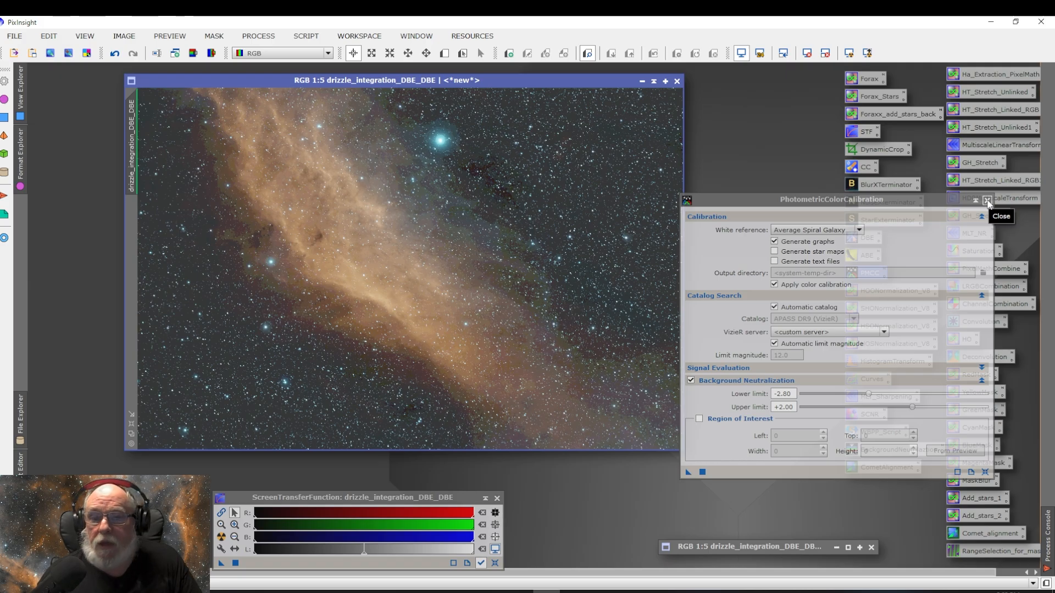
pyautogui.click(988, 201)
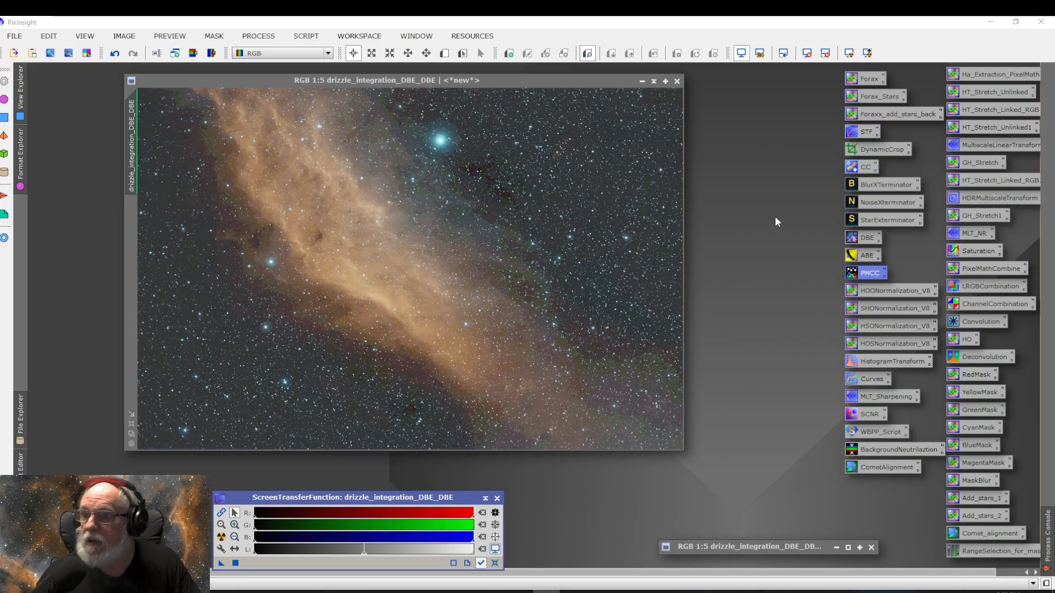
# Step: Run StarXTerminator again on the re-stretched image with only Large Overlap enabled, then close its dialog
pyautogui.click(741, 53)
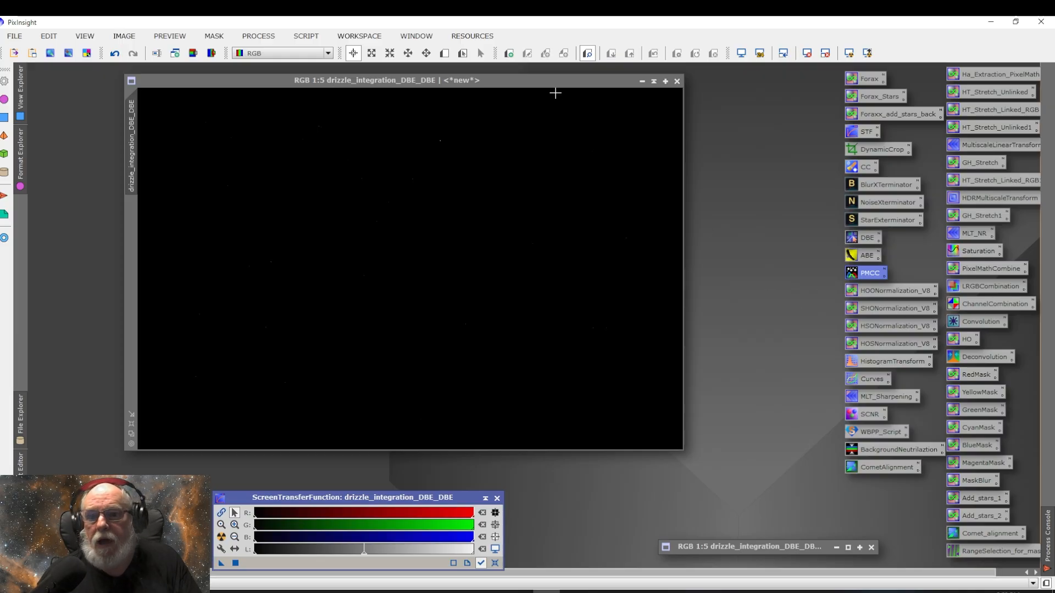
pyautogui.click(849, 54)
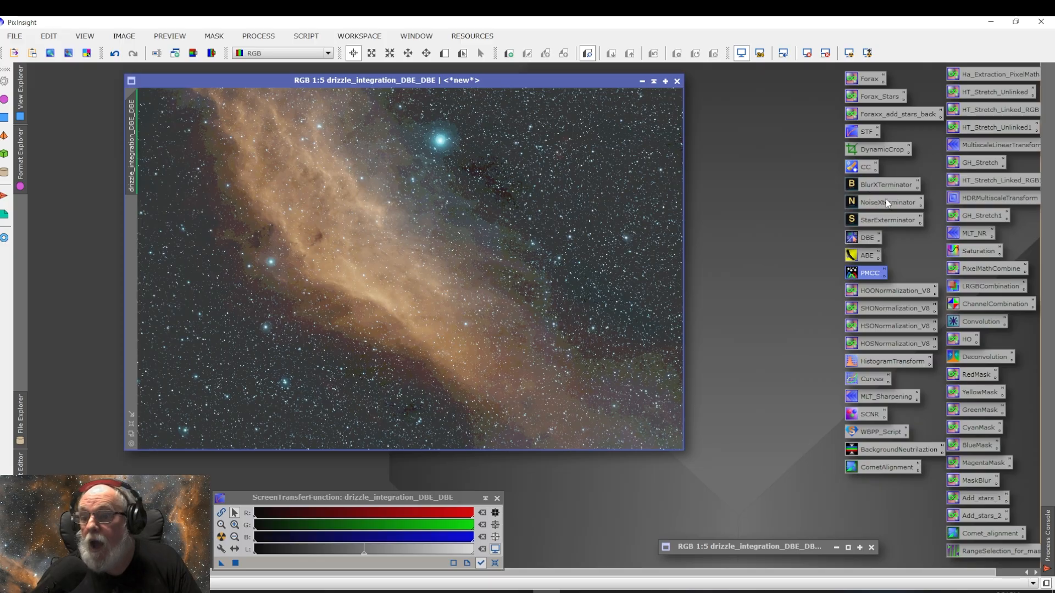
pyautogui.doubleClick(878, 220)
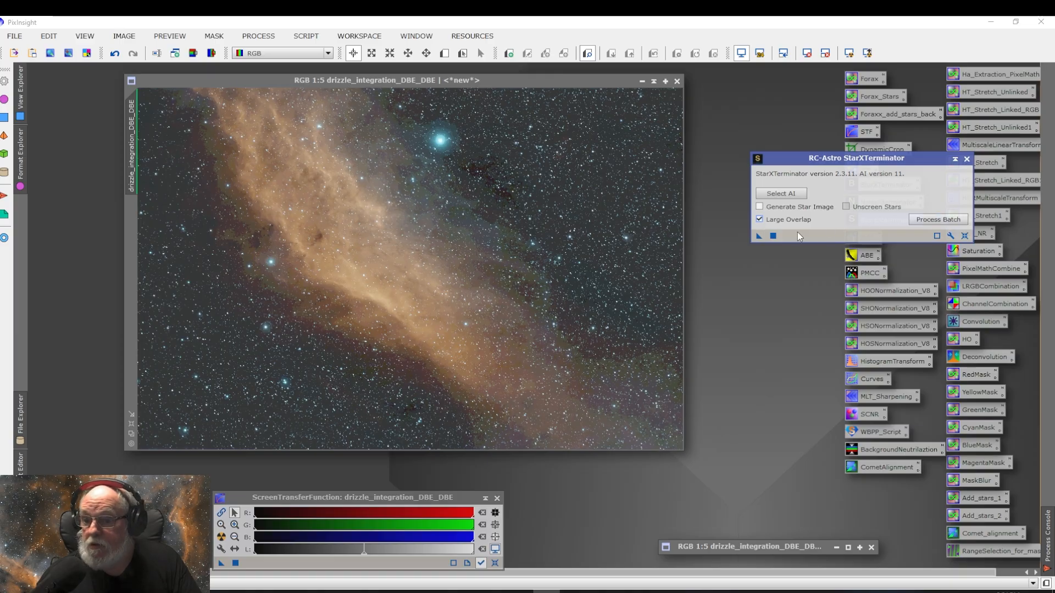
pyautogui.moveTo(757, 236); pyautogui.dragTo(407, 306)
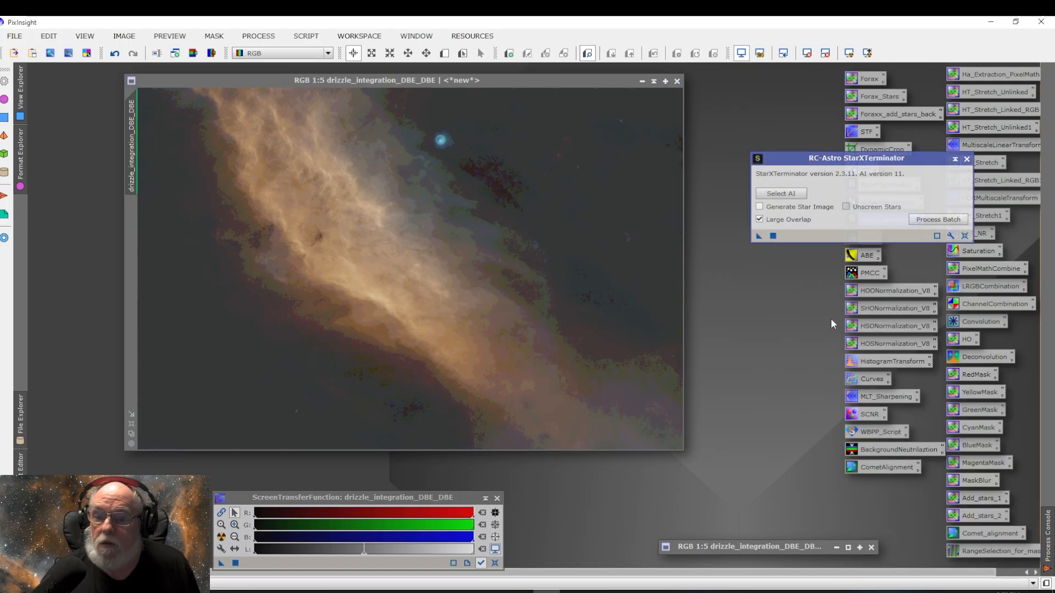
pyautogui.click(966, 159)
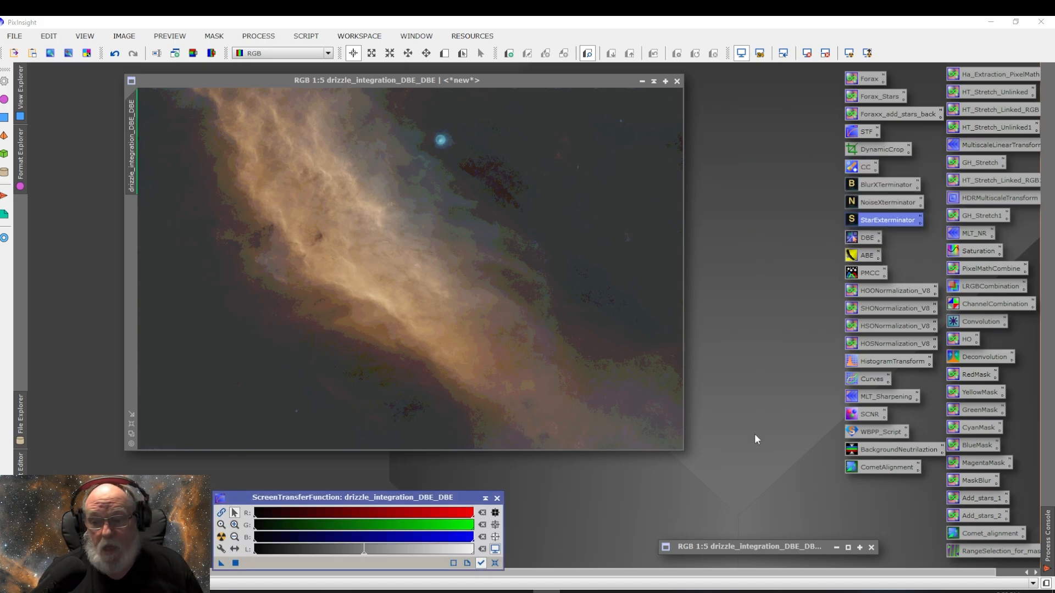
# Step: Open the iconized stars image, auto-stretch its display to inspect it, and minimize it again
pyautogui.click(749, 546)
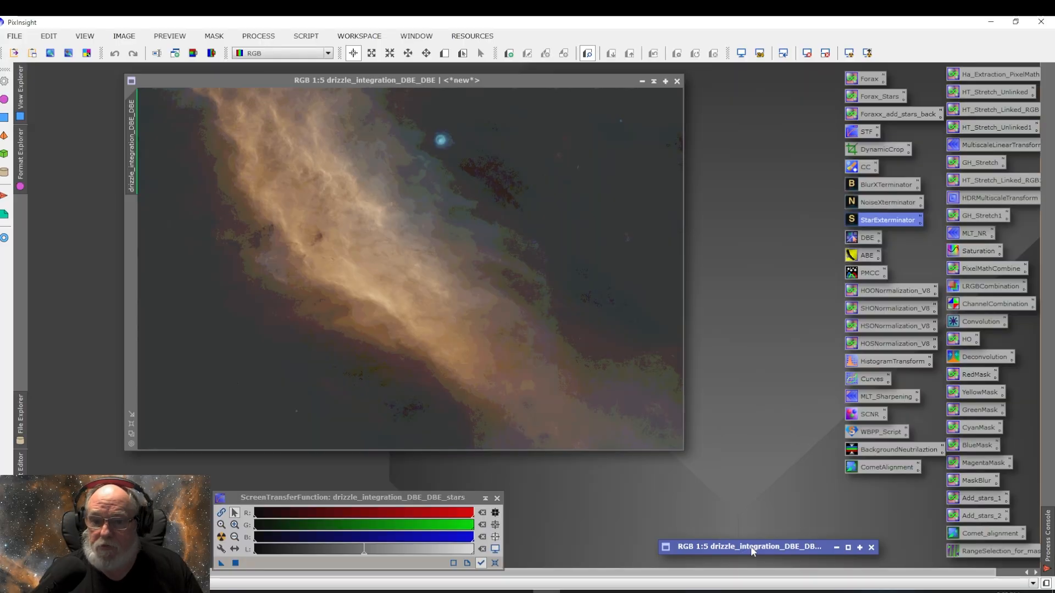
pyautogui.doubleClick(750, 546)
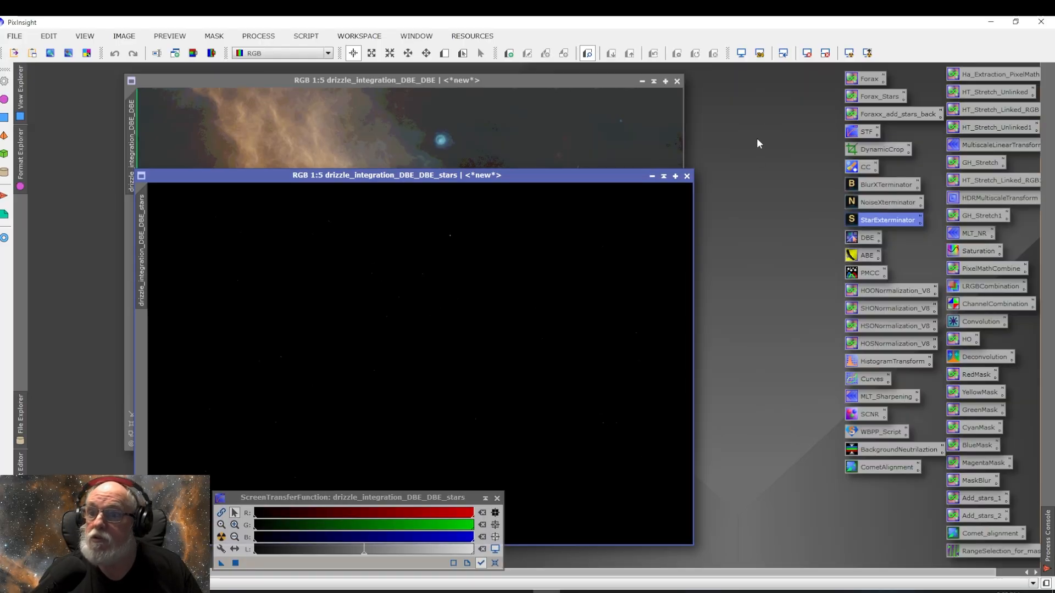
pyautogui.click(849, 53)
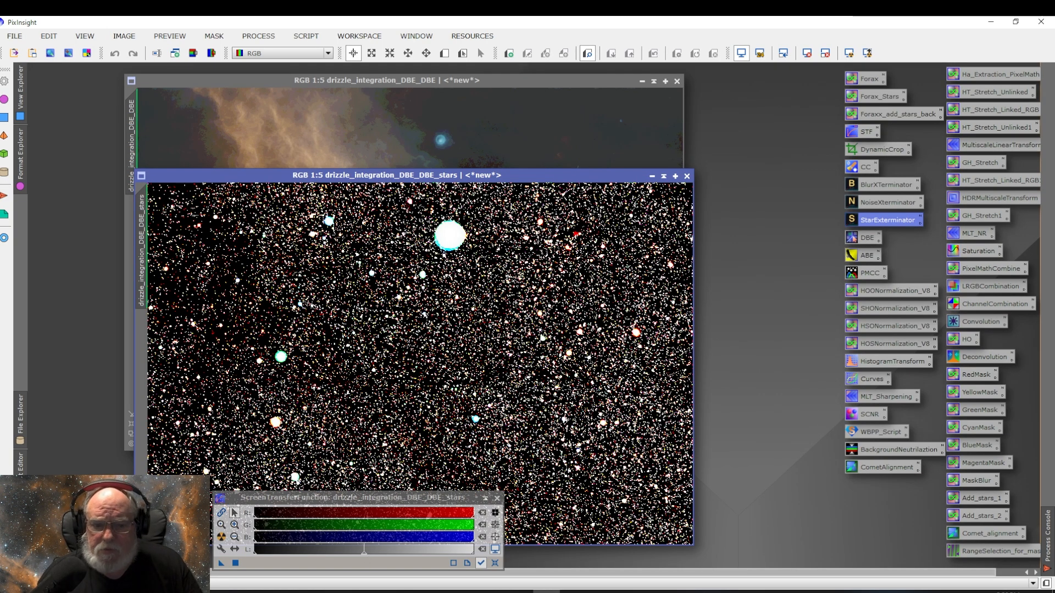
pyautogui.click(651, 176)
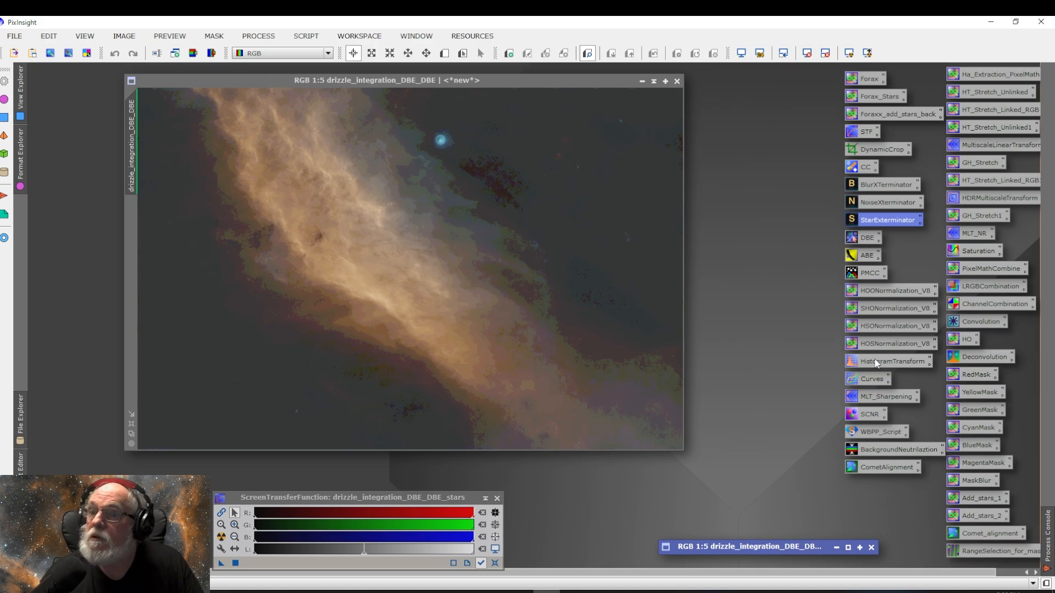
# Step: Reset the starless image's display and stretch it with HistogramTransformation using midtones 0.07341772 and the real-time preview
pyautogui.click(562, 87)
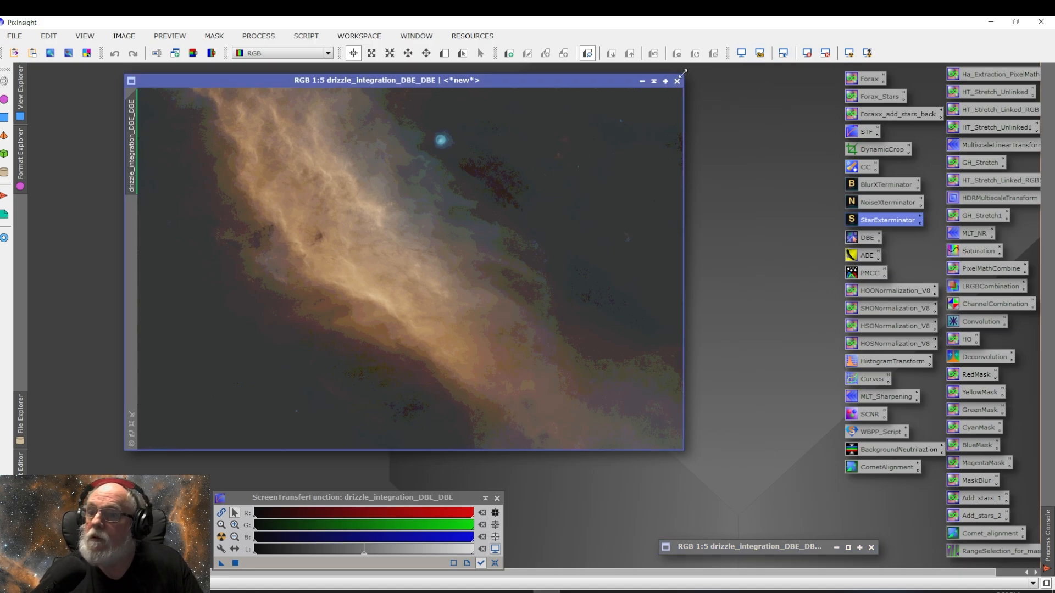
pyautogui.hotkey('ctrl', 'F12')
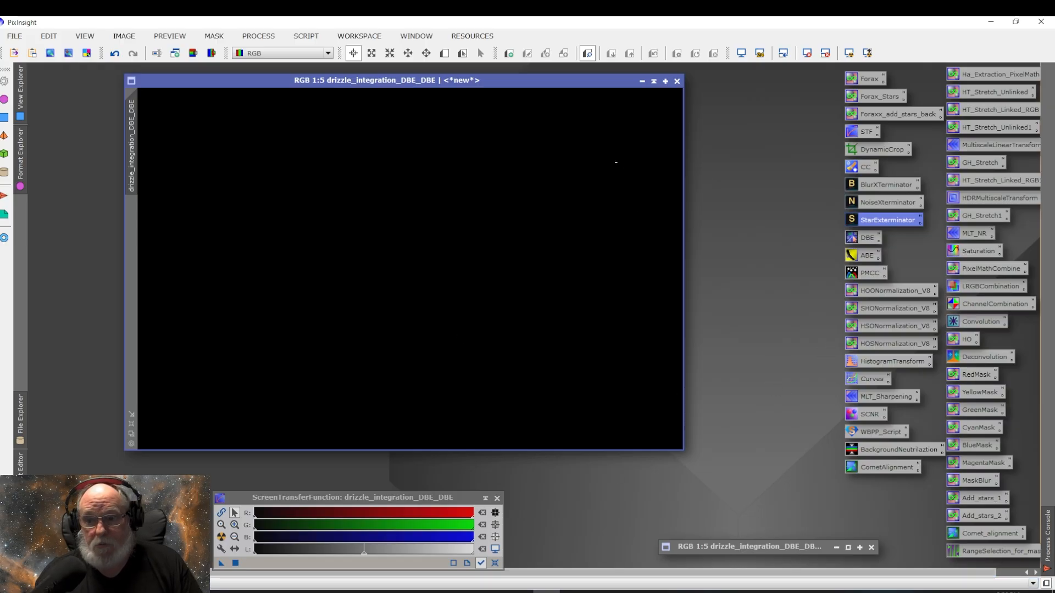
pyautogui.doubleClick(879, 361)
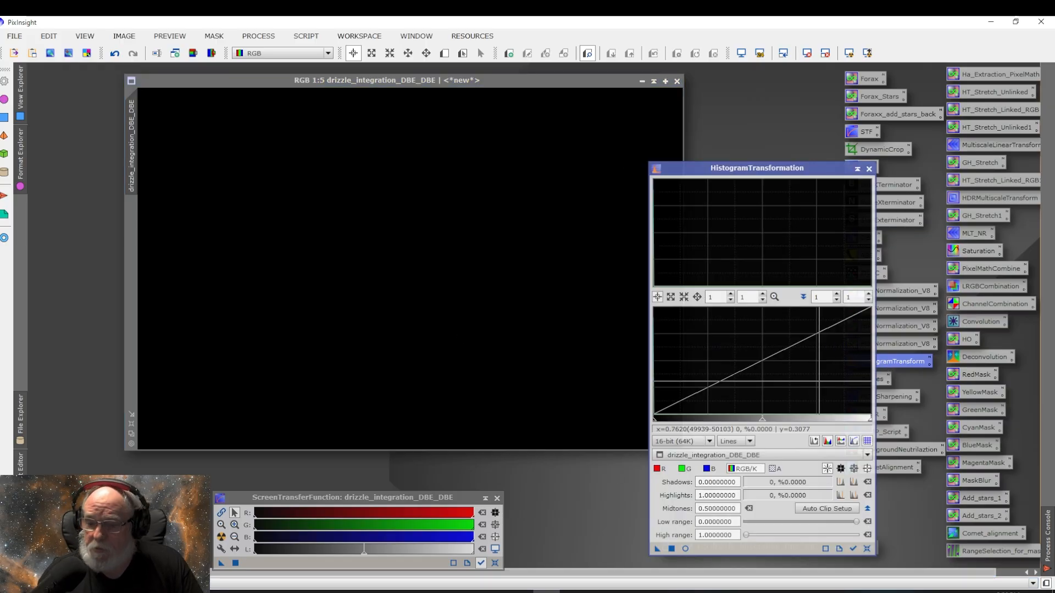
pyautogui.click(685, 548)
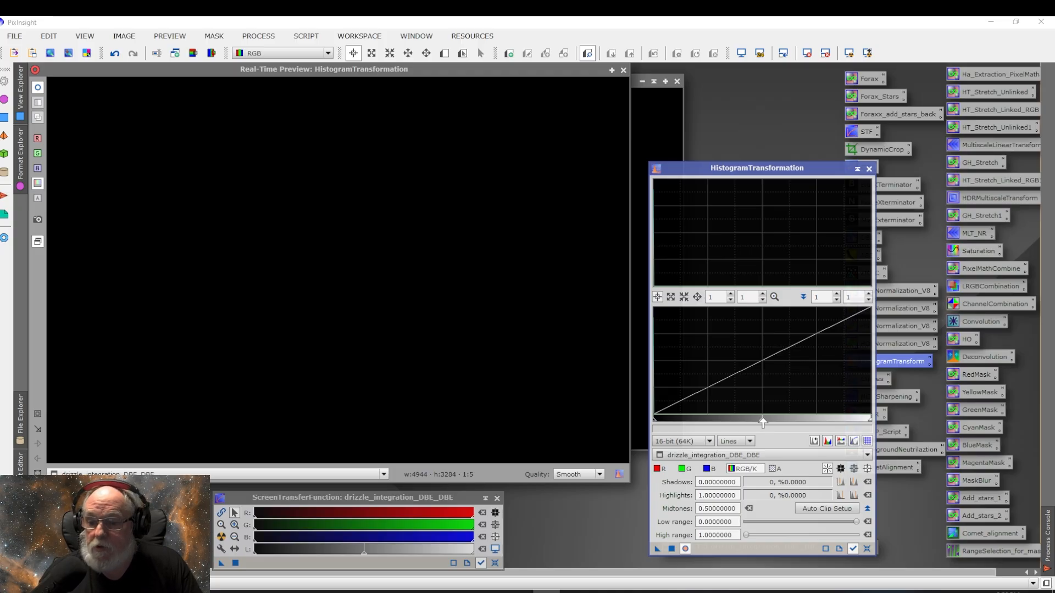
pyautogui.moveTo(762, 423); pyautogui.dragTo(669, 421)
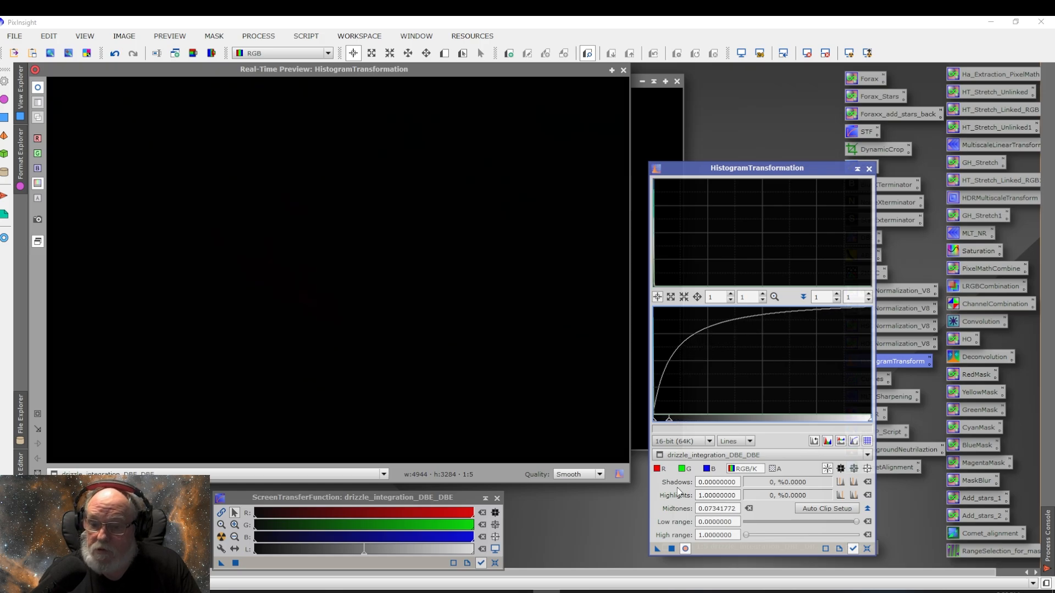
pyautogui.click(672, 549)
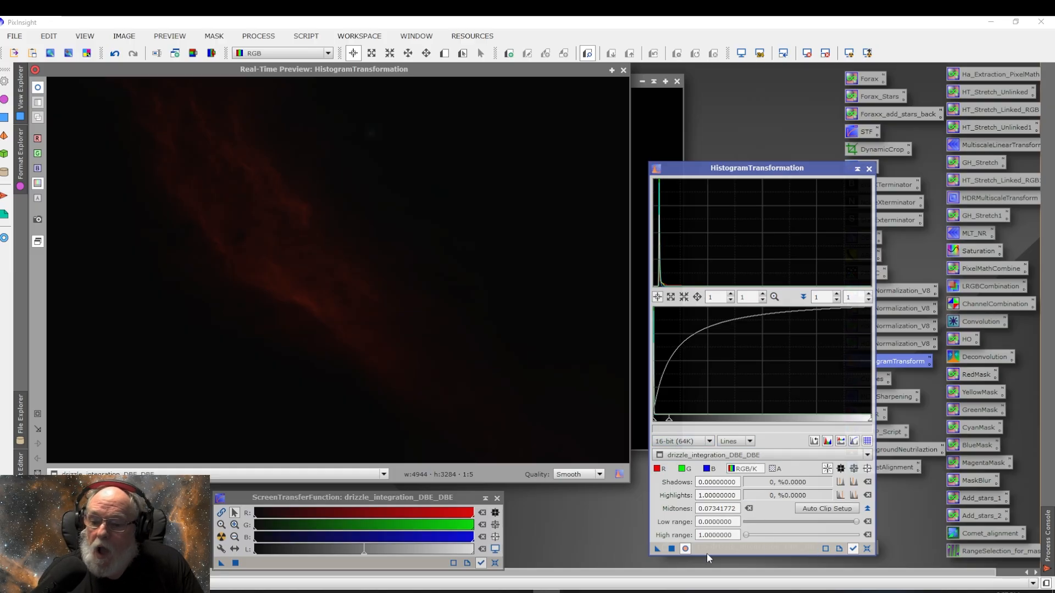
pyautogui.click(670, 549)
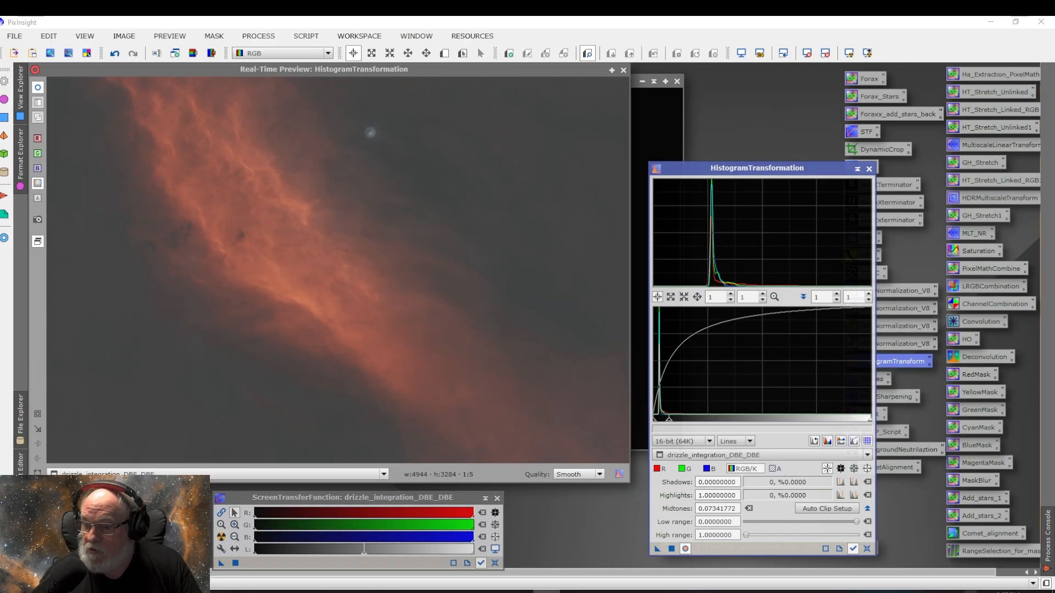
# Step: Apply a second HistogramTransformation stretch with midtones 0.14177215 and shadows 0.01772152, then reset the tool
pyautogui.click(867, 549)
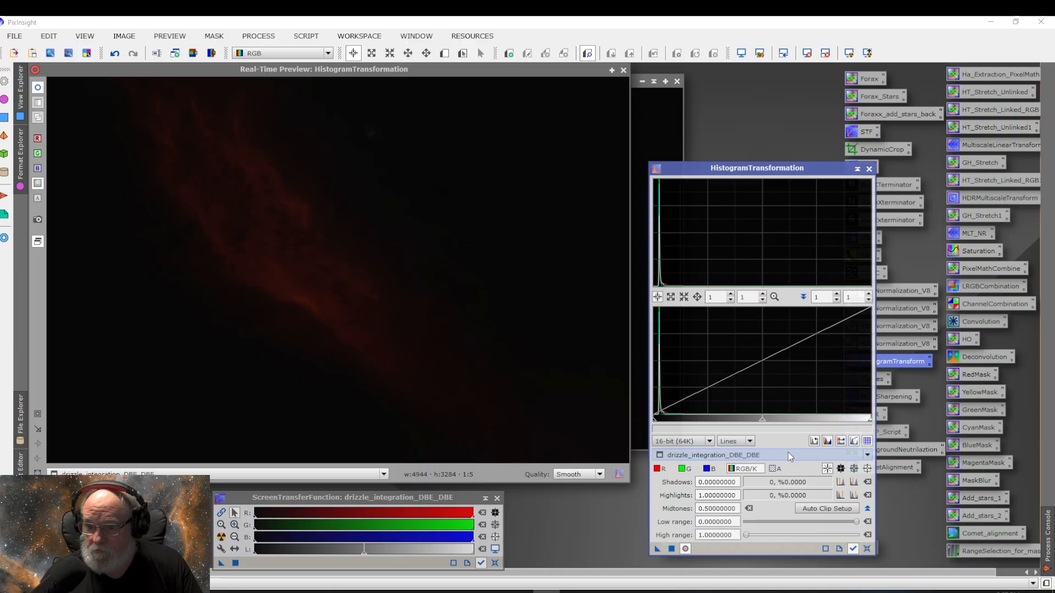
pyautogui.moveTo(762, 423); pyautogui.dragTo(684, 423)
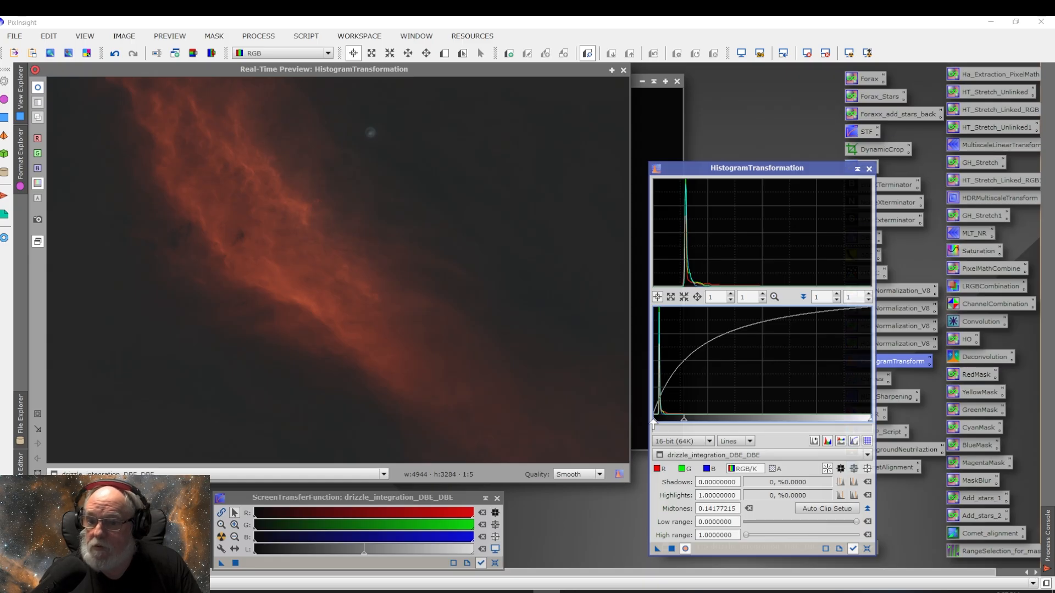
pyautogui.moveTo(653, 423); pyautogui.dragTo(657, 424)
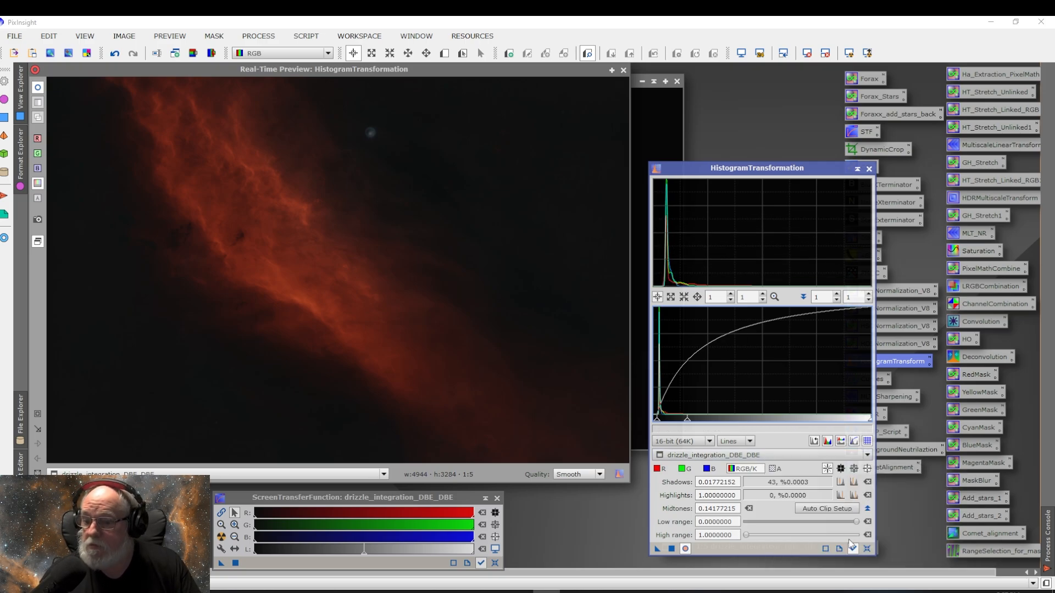
pyautogui.click(671, 549)
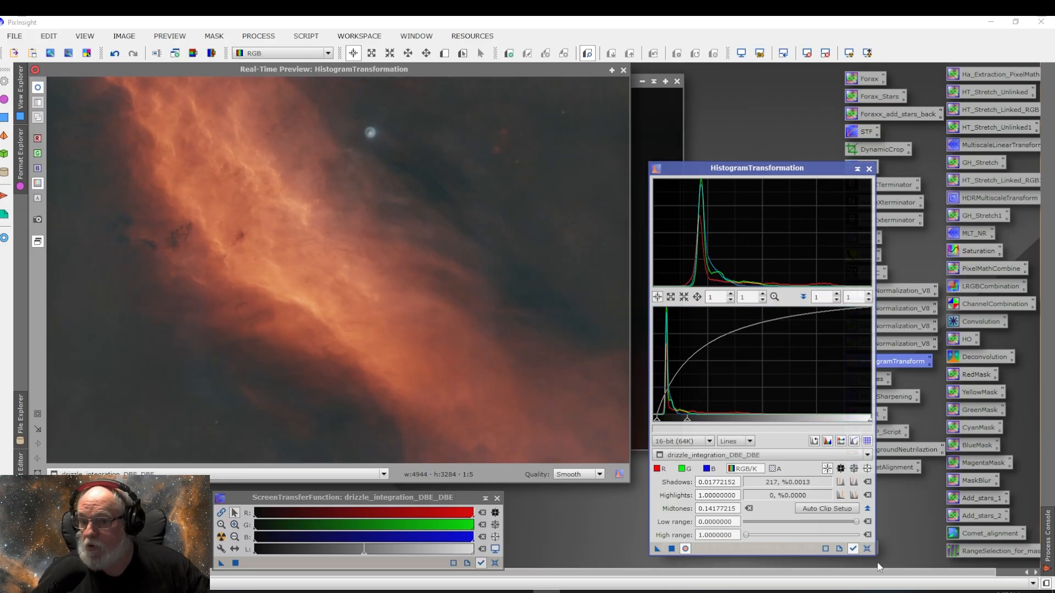
pyautogui.click(867, 549)
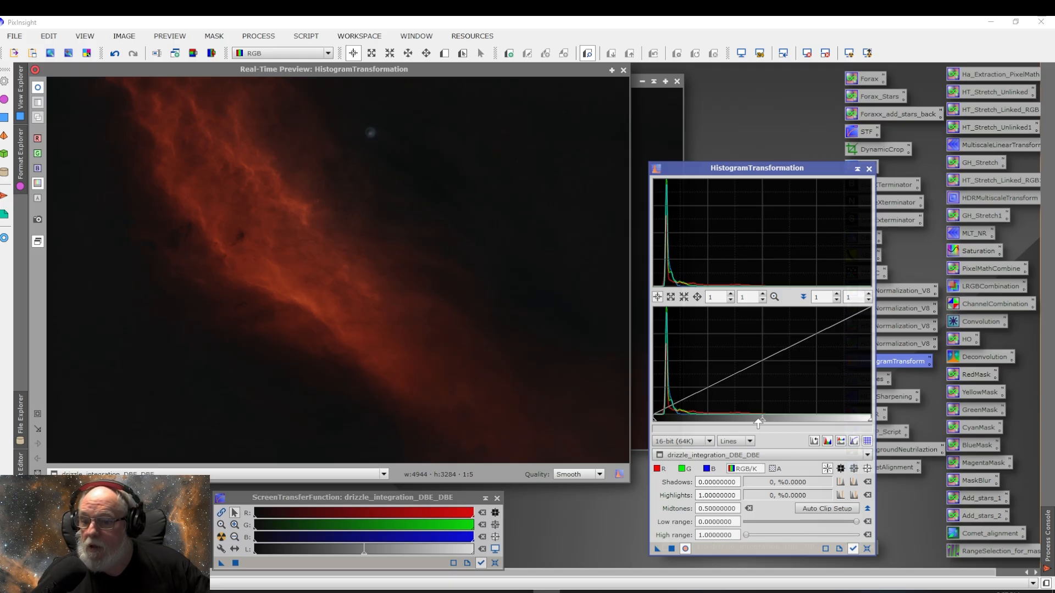
# Step: Apply a third HistogramTransformation stretch with midtones 0.22784810 and shadows 0.03544304, then reset the tool
pyautogui.moveTo(761, 423); pyautogui.dragTo(702, 423)
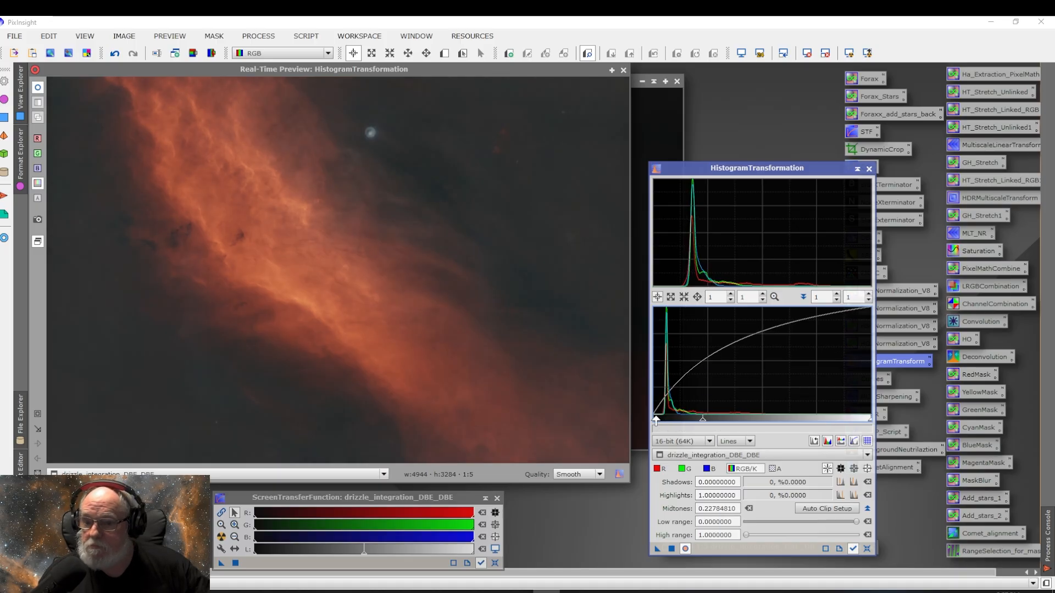
pyautogui.moveTo(653, 423); pyautogui.dragTo(660, 423)
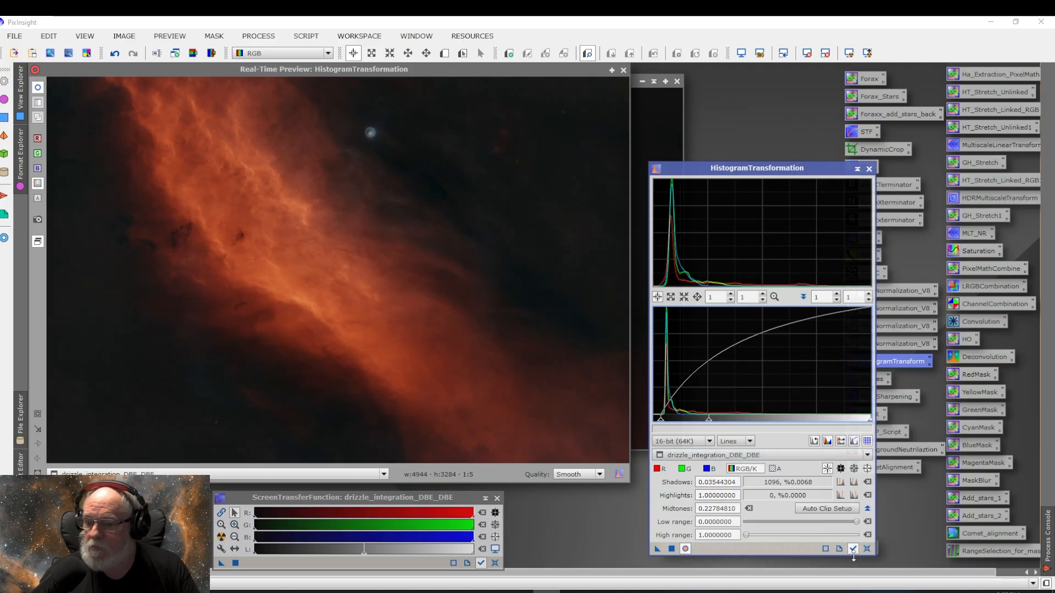
pyautogui.click(671, 548)
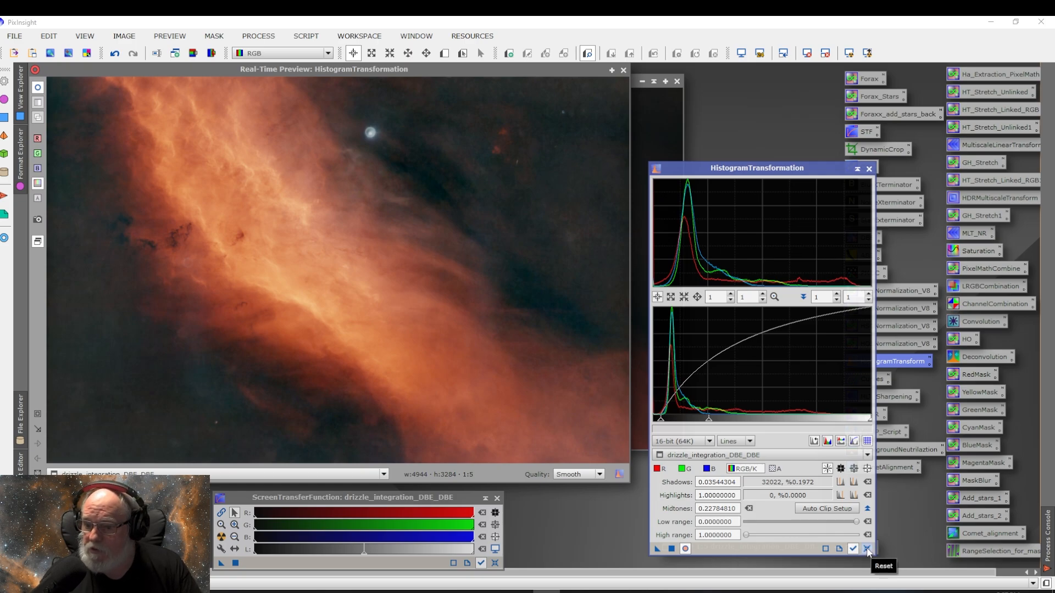
pyautogui.click(866, 548)
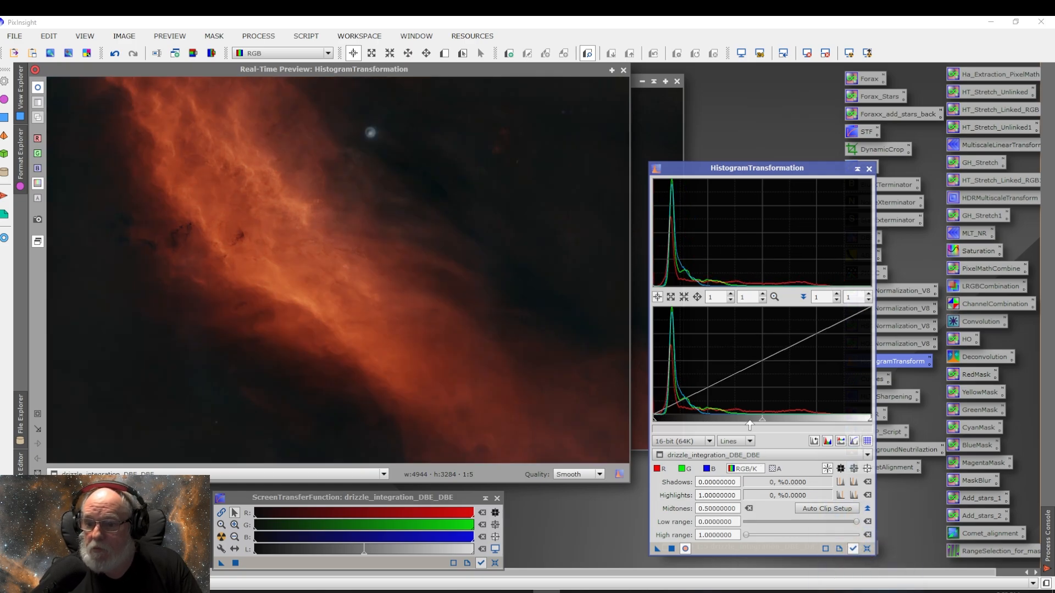
# Step: Apply a fourth stretch with midtones 0.40506329 and shadows 0.02025316, reset the tool, and close it with the real-time preview
pyautogui.moveTo(761, 421); pyautogui.dragTo(741, 423)
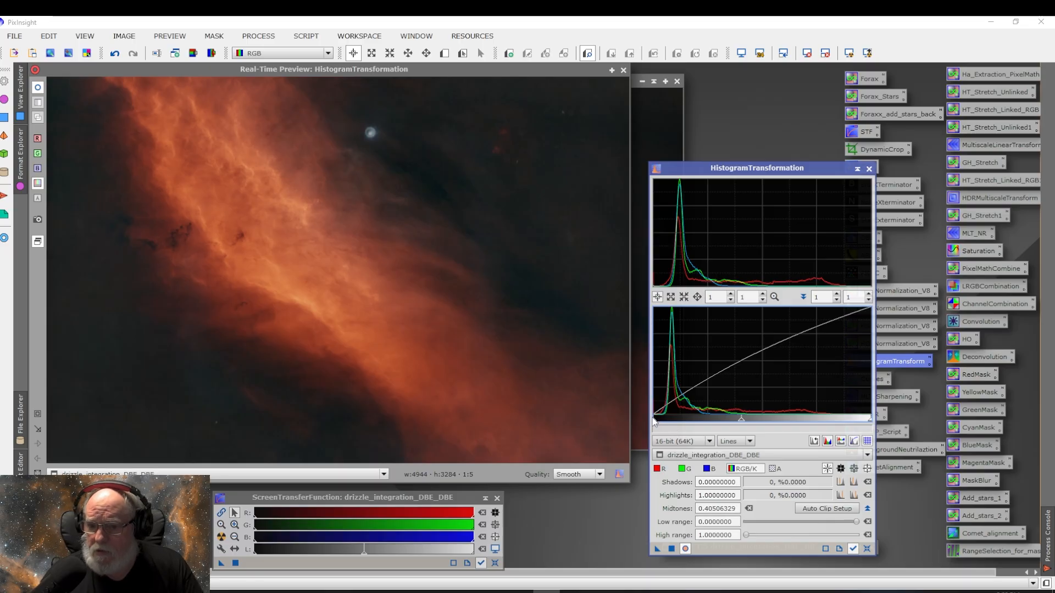
pyautogui.moveTo(654, 423); pyautogui.dragTo(657, 424)
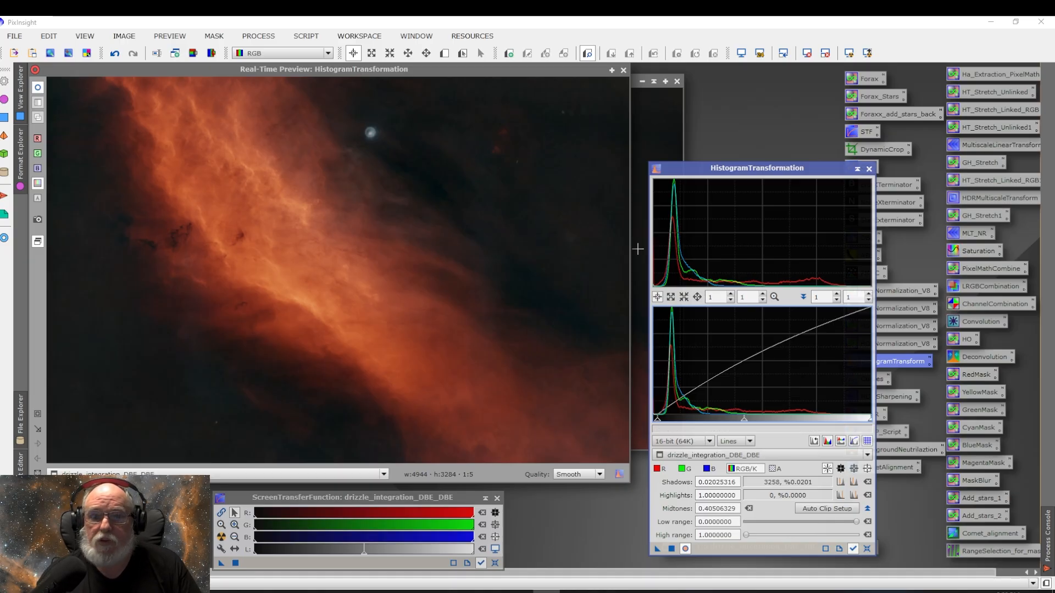
pyautogui.click(672, 549)
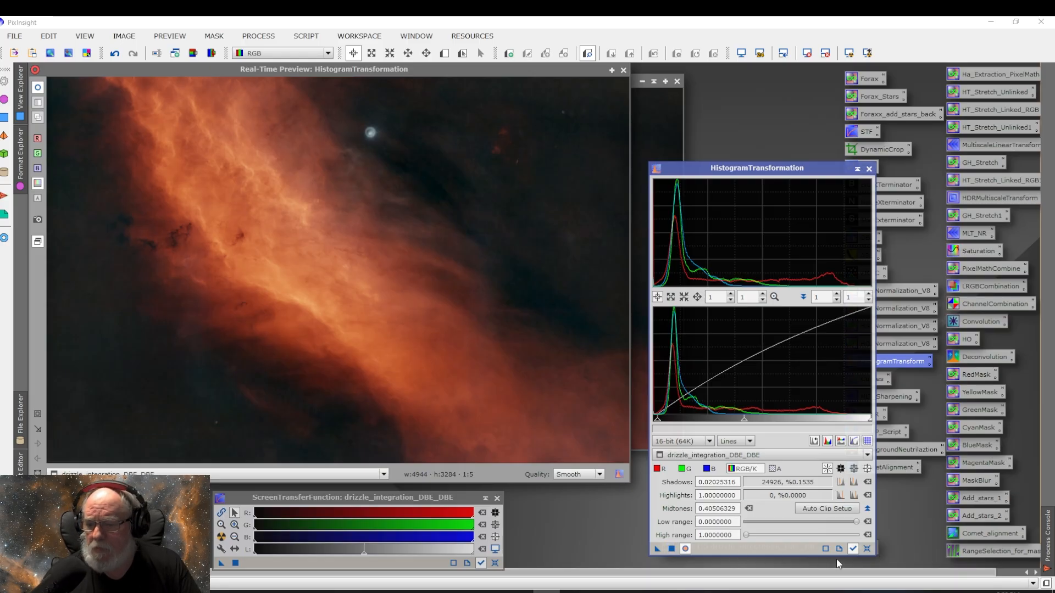
pyautogui.click(867, 550)
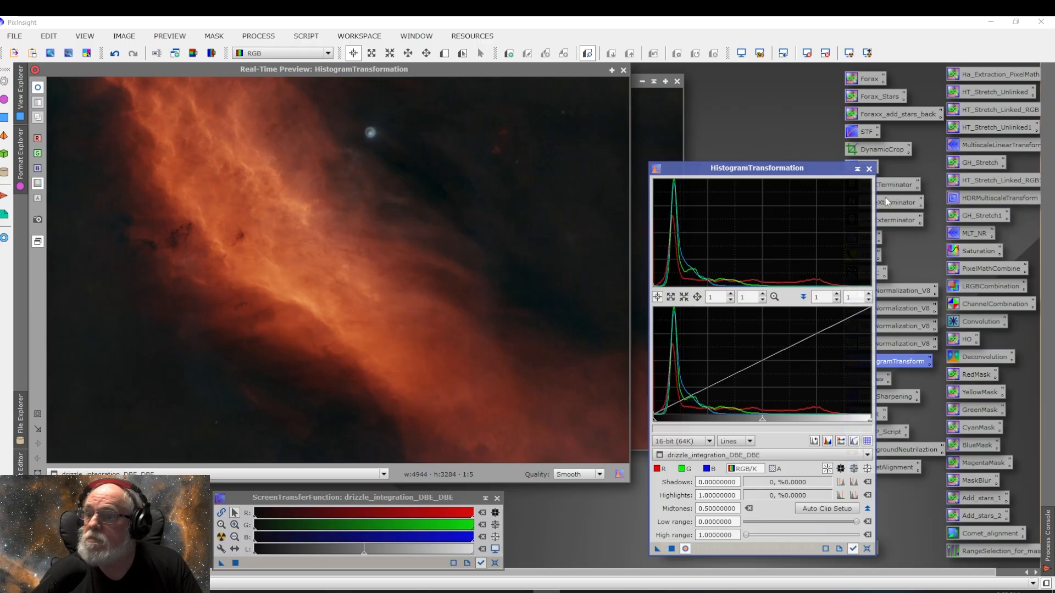
pyautogui.click(868, 168)
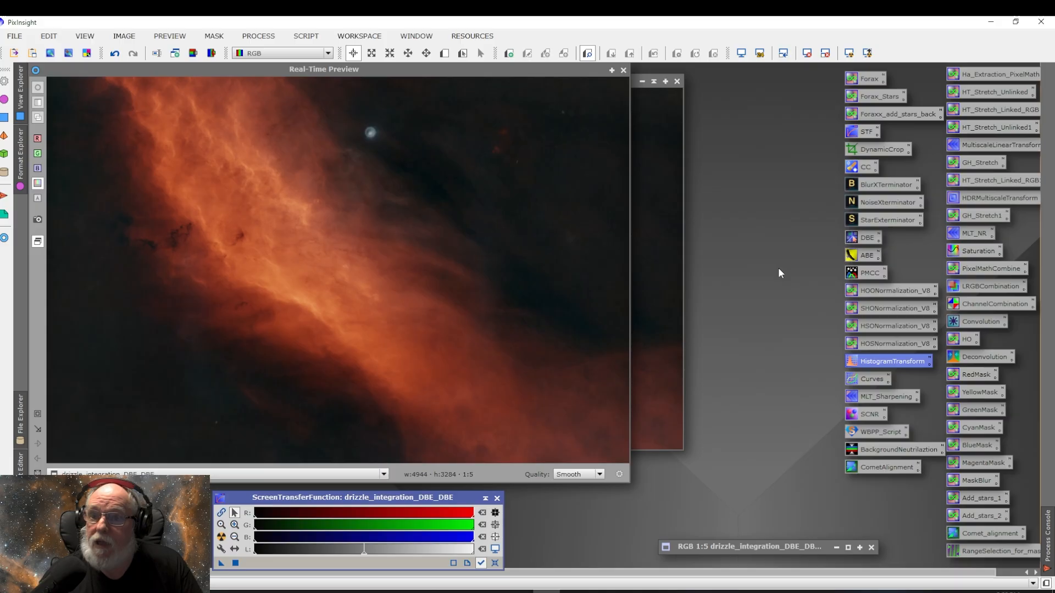
pyautogui.click(623, 72)
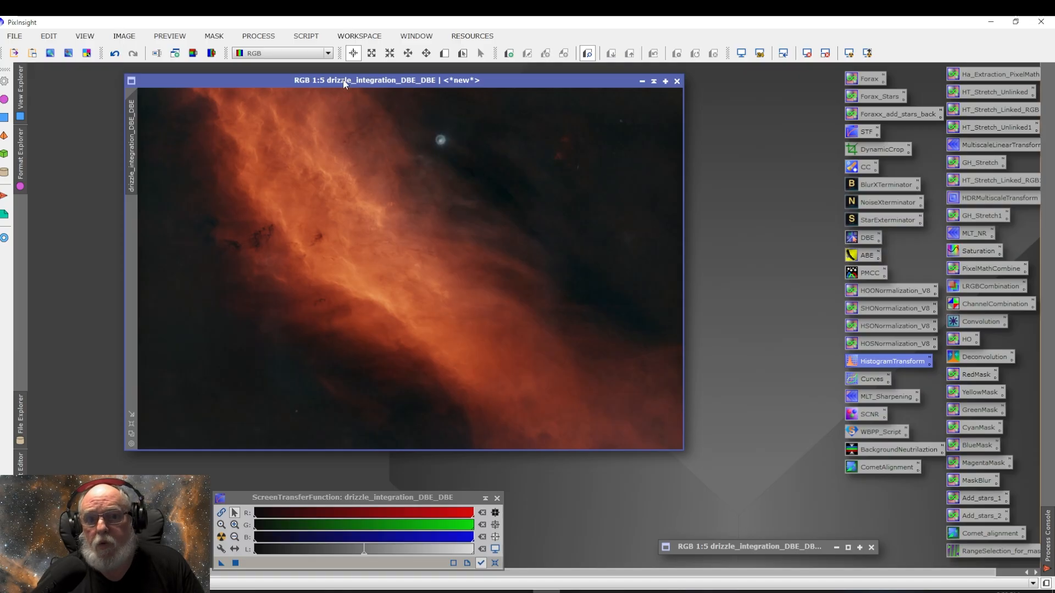
# Step: Run the DarkStructureEnhance script on the image with default settings, then toggle undo and redo to compare
pyautogui.click(304, 37)
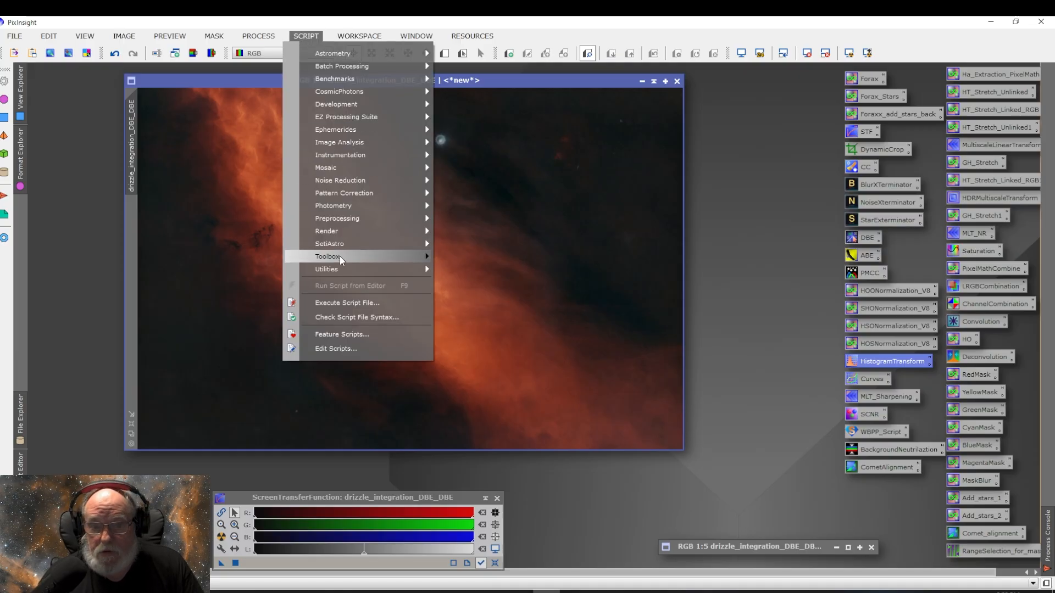
pyautogui.moveTo(345, 272)
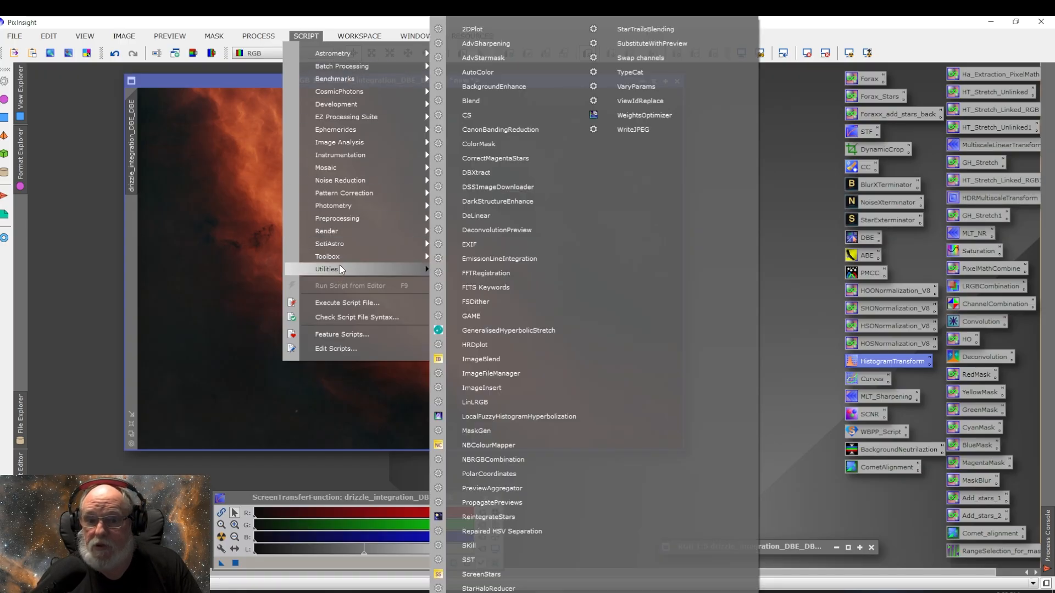
pyautogui.click(496, 202)
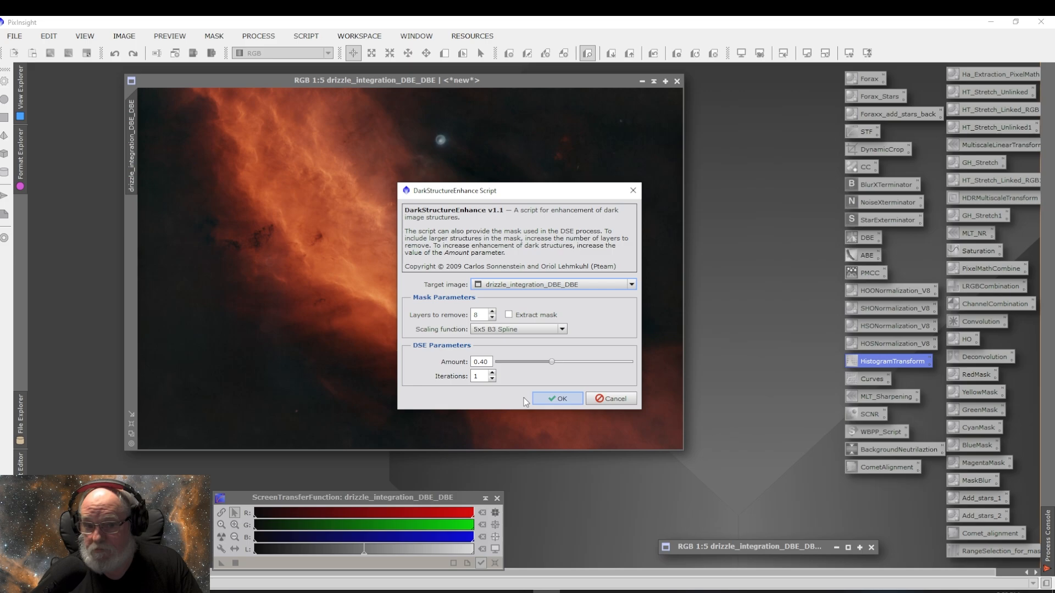
pyautogui.moveTo(532, 188); pyautogui.dragTo(731, 174)
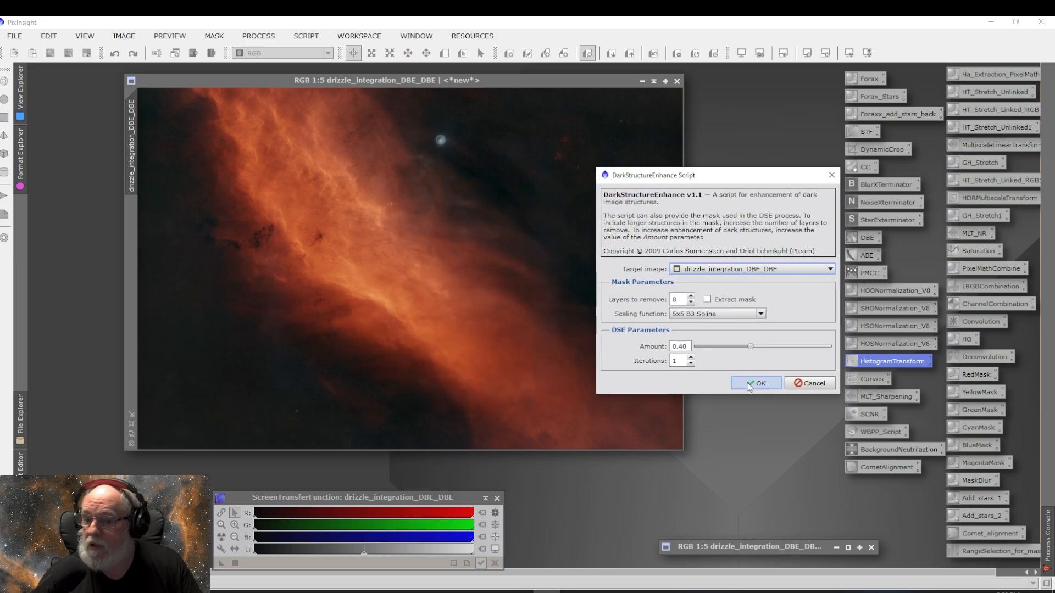
pyautogui.click(757, 386)
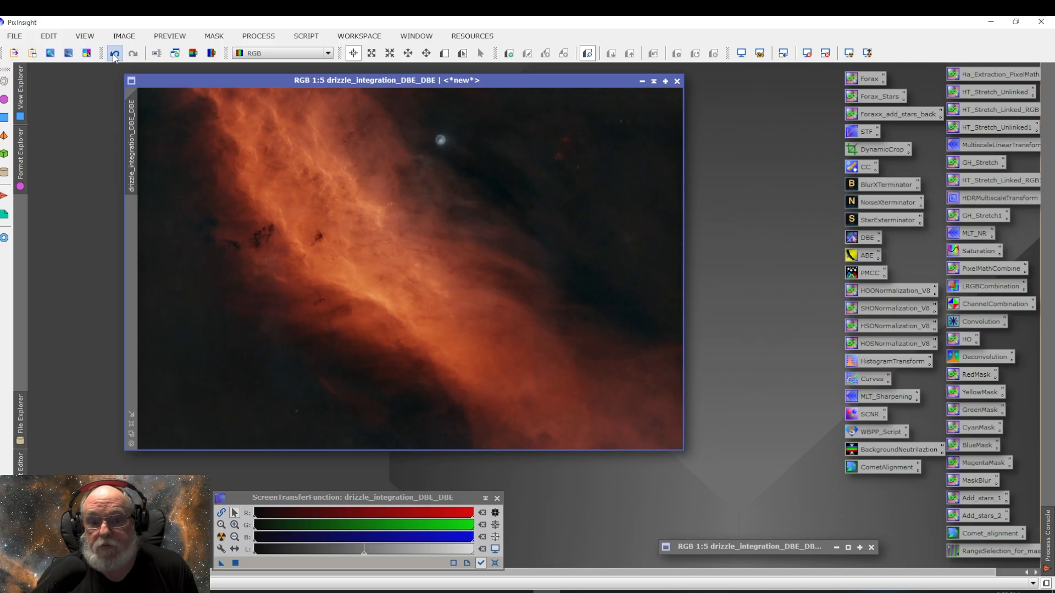
pyautogui.click(114, 55)
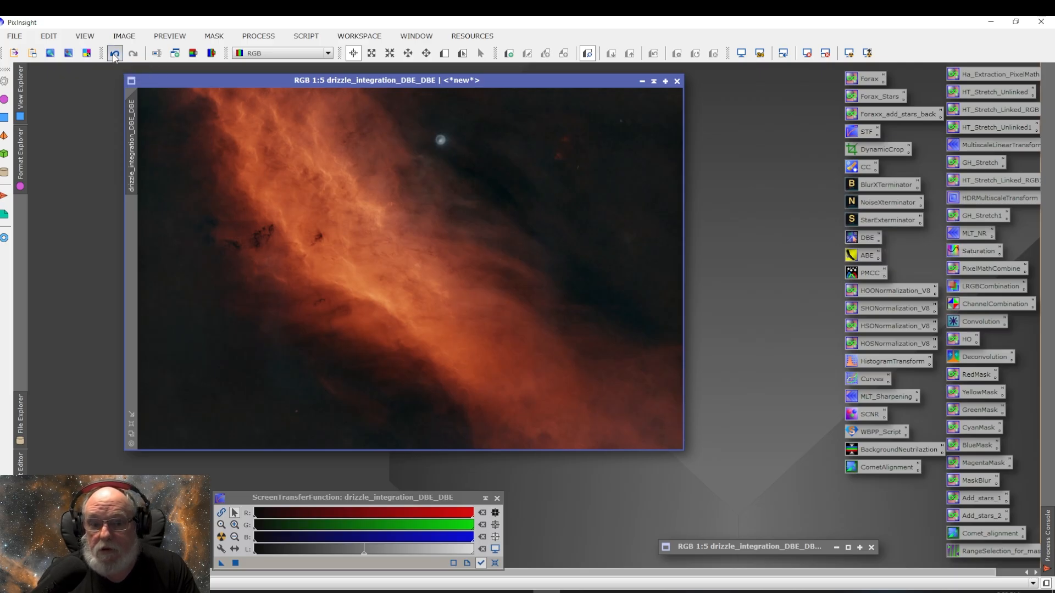
pyautogui.click(133, 54)
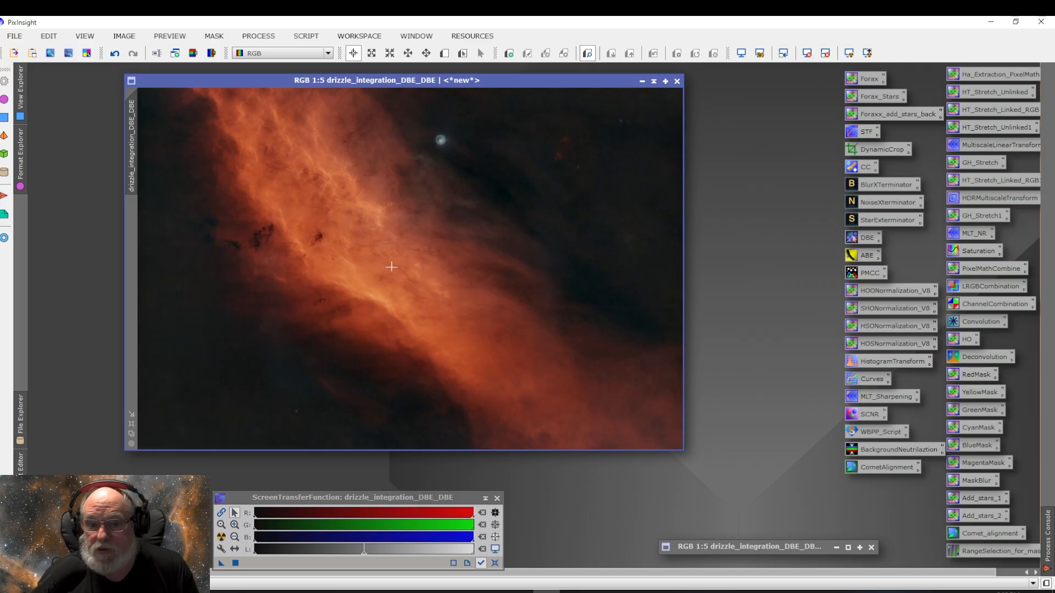
pyautogui.click(114, 57)
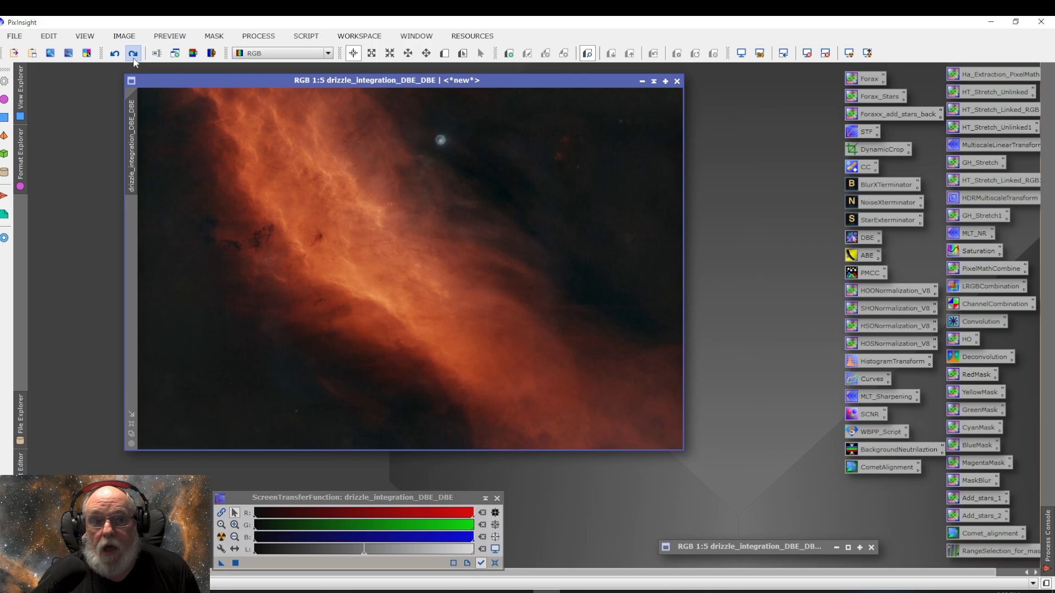
pyautogui.click(132, 54)
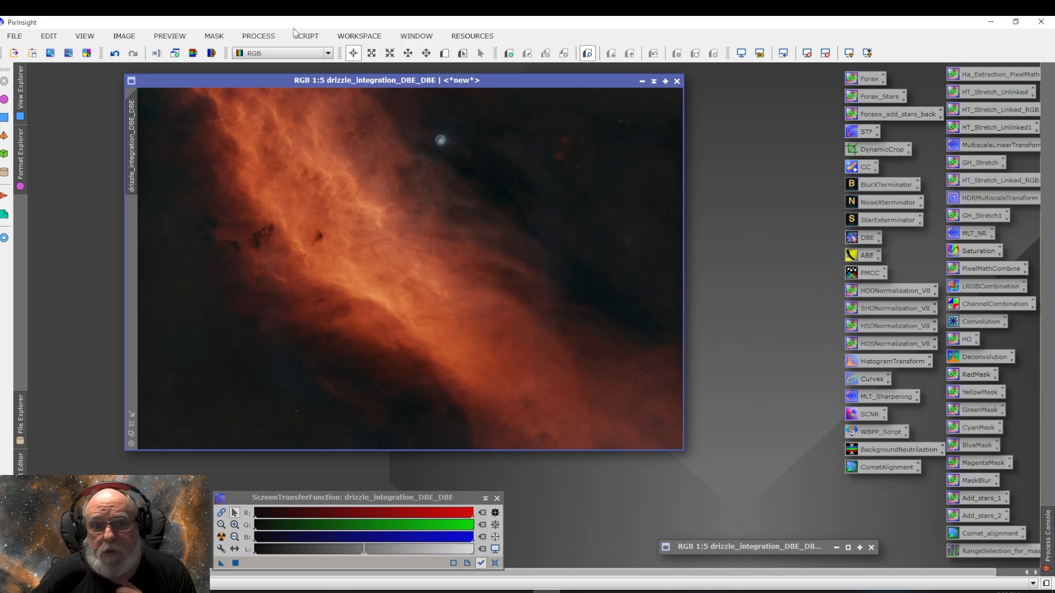
# Step: Run DarkStructureEnhance a second time with the same defaults and compare the result using undo and redo
pyautogui.click(305, 36)
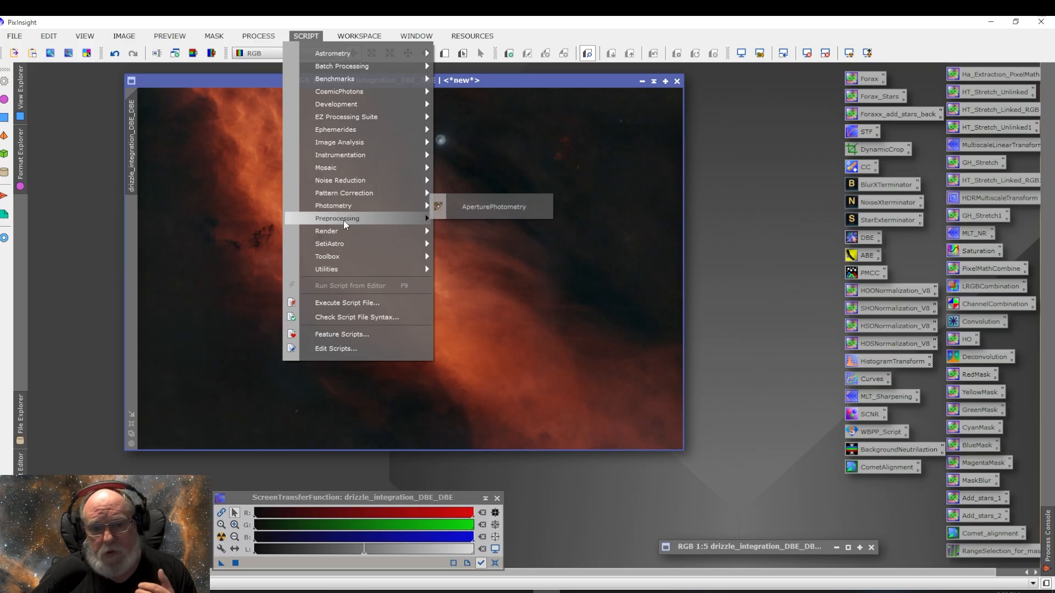
pyautogui.moveTo(347, 270)
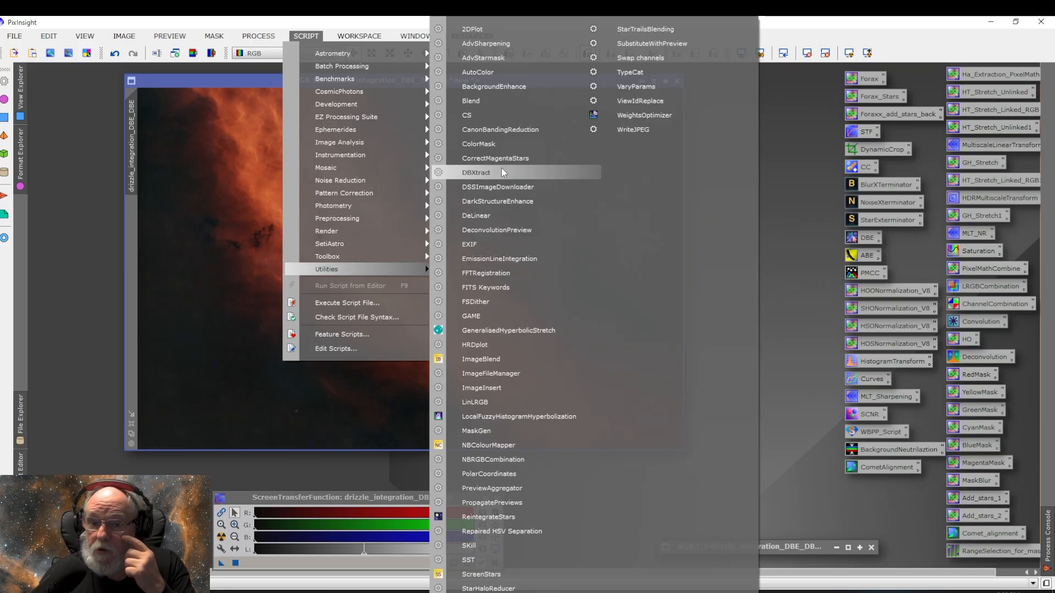
pyautogui.click(499, 201)
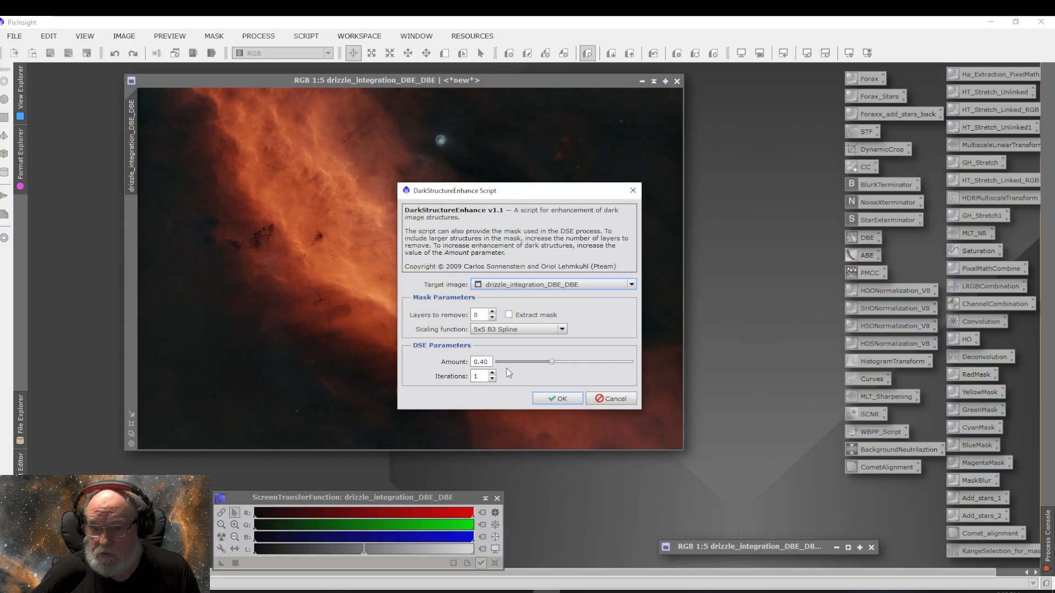
pyautogui.click(565, 398)
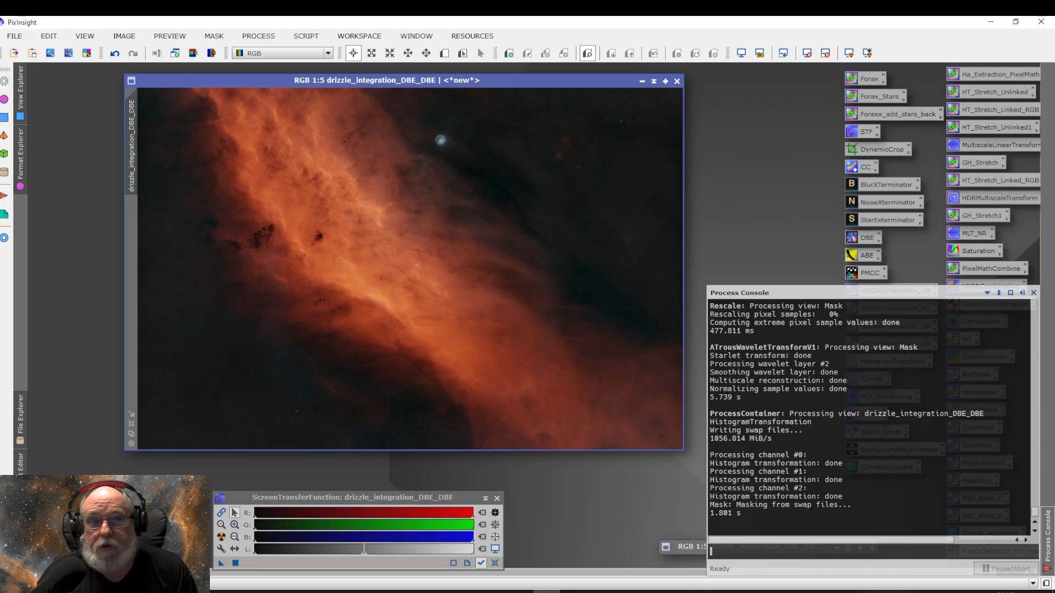
pyautogui.click(114, 54)
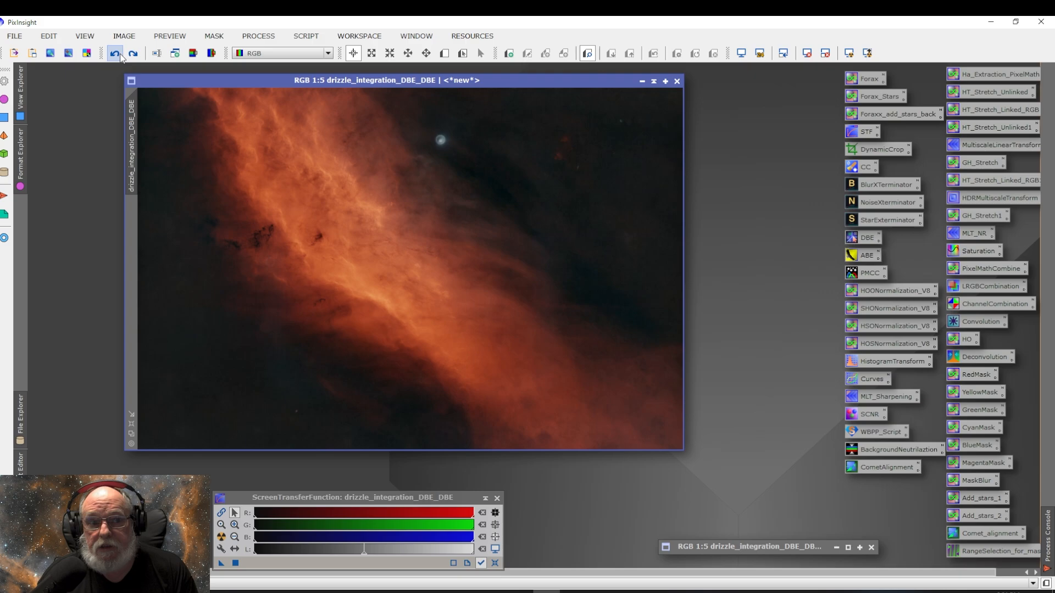
pyautogui.click(117, 55)
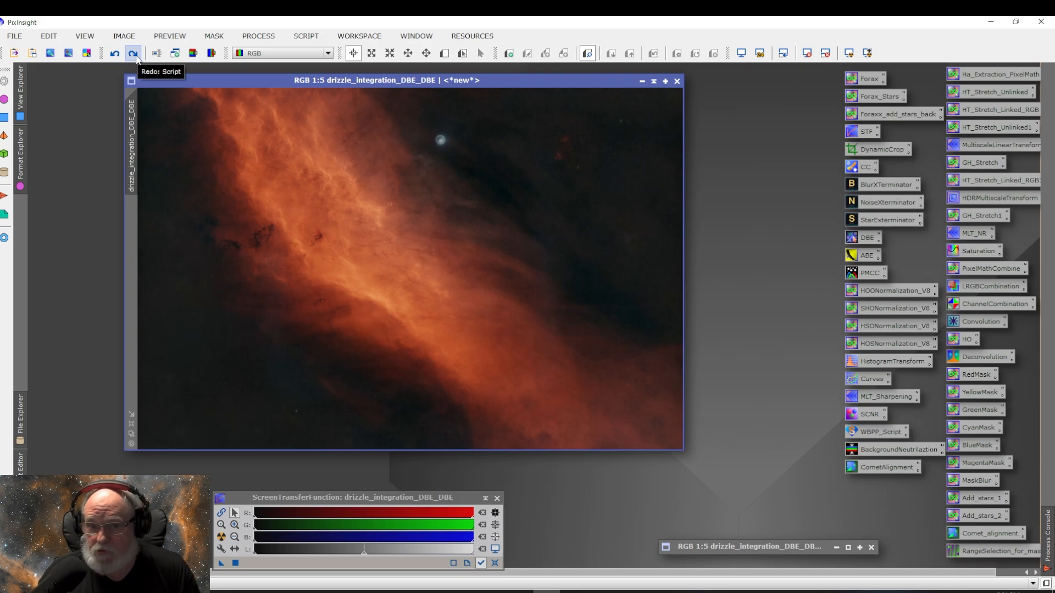
pyautogui.click(137, 57)
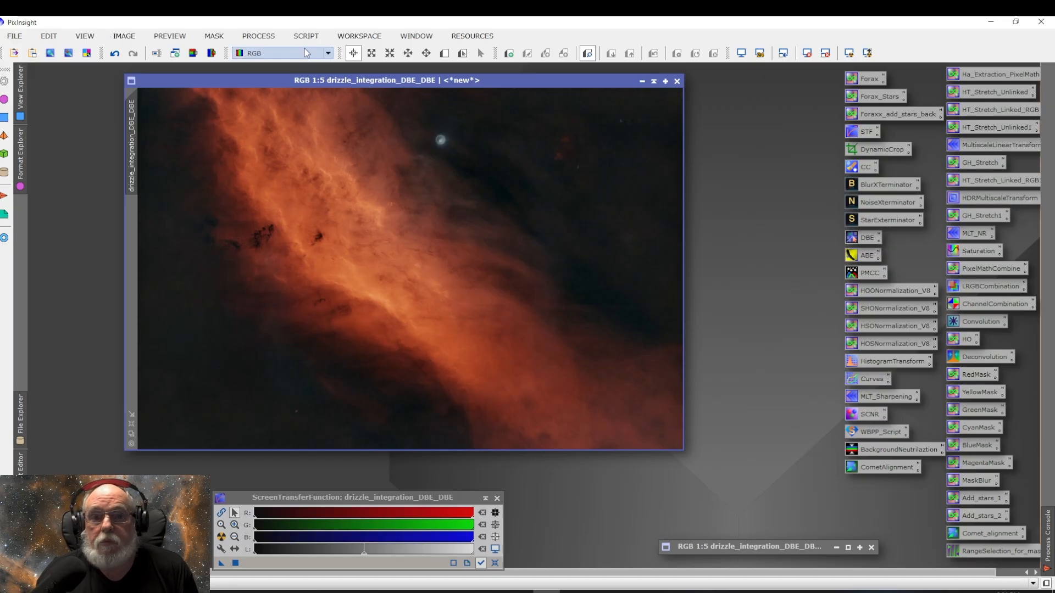
# Step: Open the CloneStamp process and set its brush radius to 100
pyautogui.click(263, 37)
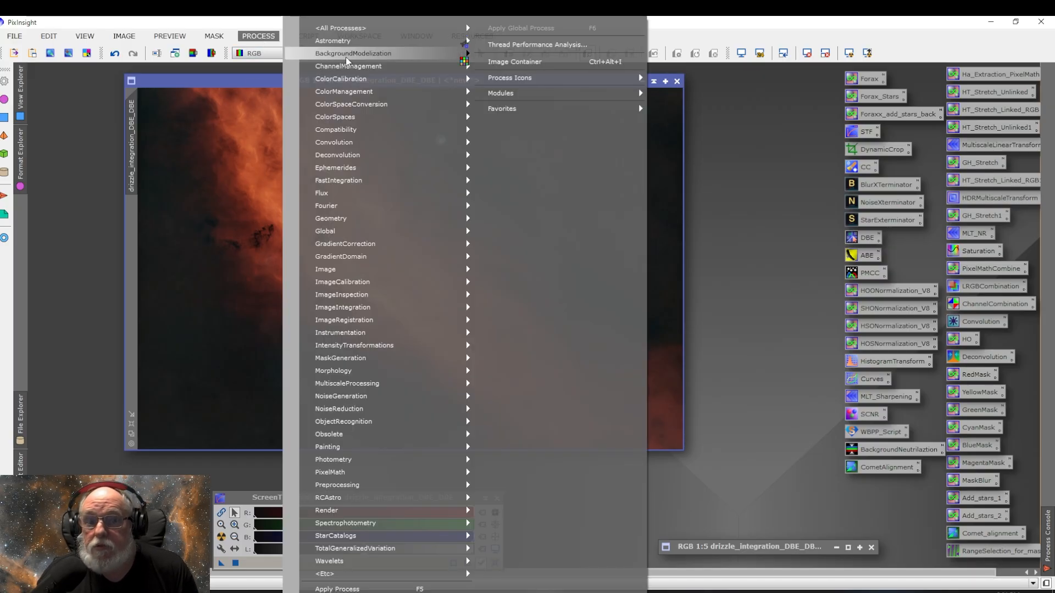
pyautogui.moveTo(391, 34)
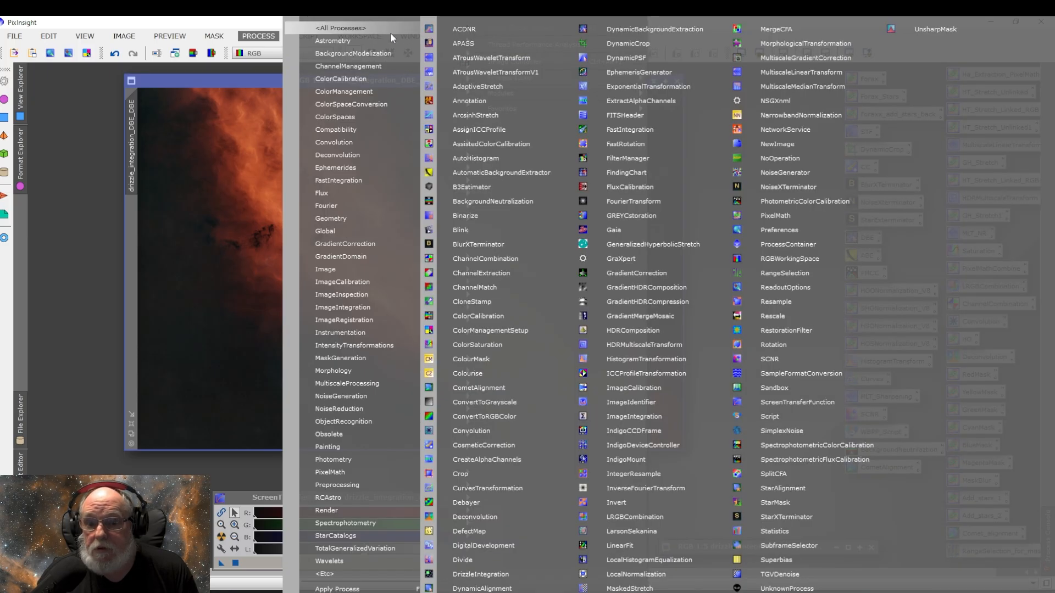
pyautogui.click(574, 300)
pyautogui.click(546, 212)
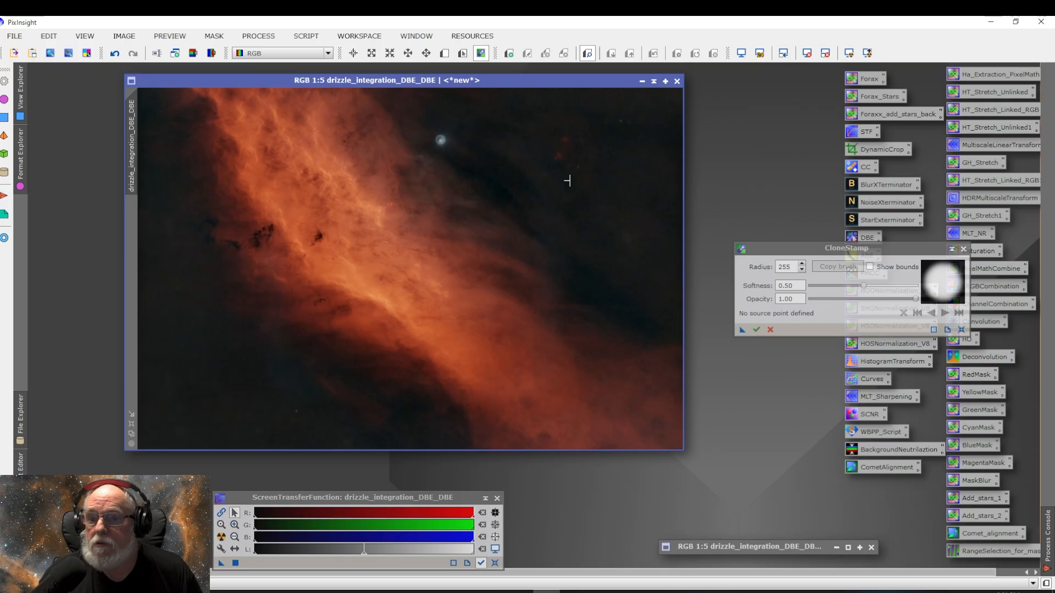
pyautogui.doubleClick(791, 267)
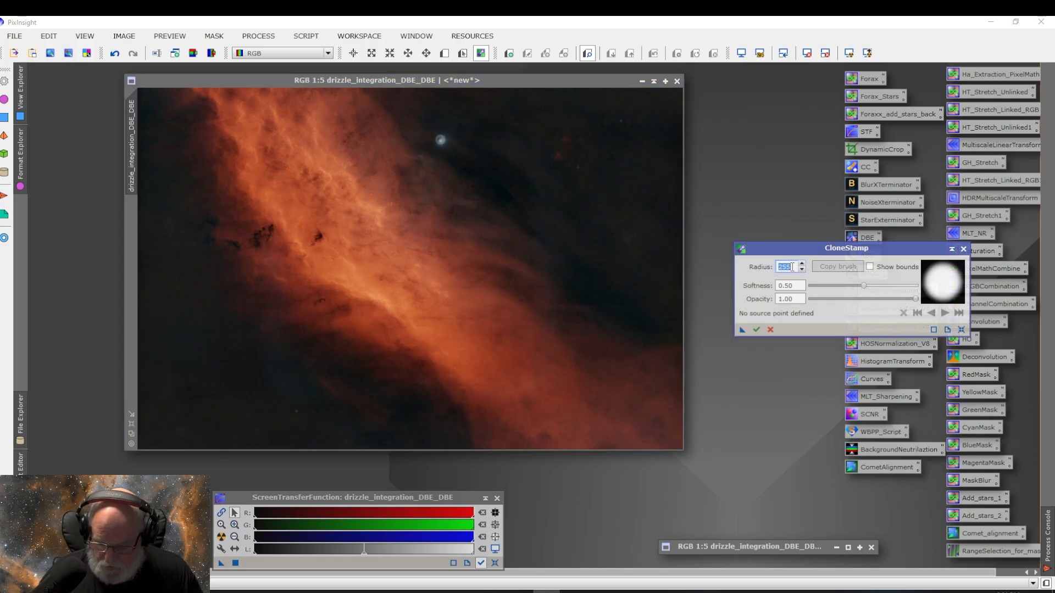
pyautogui.write('100')
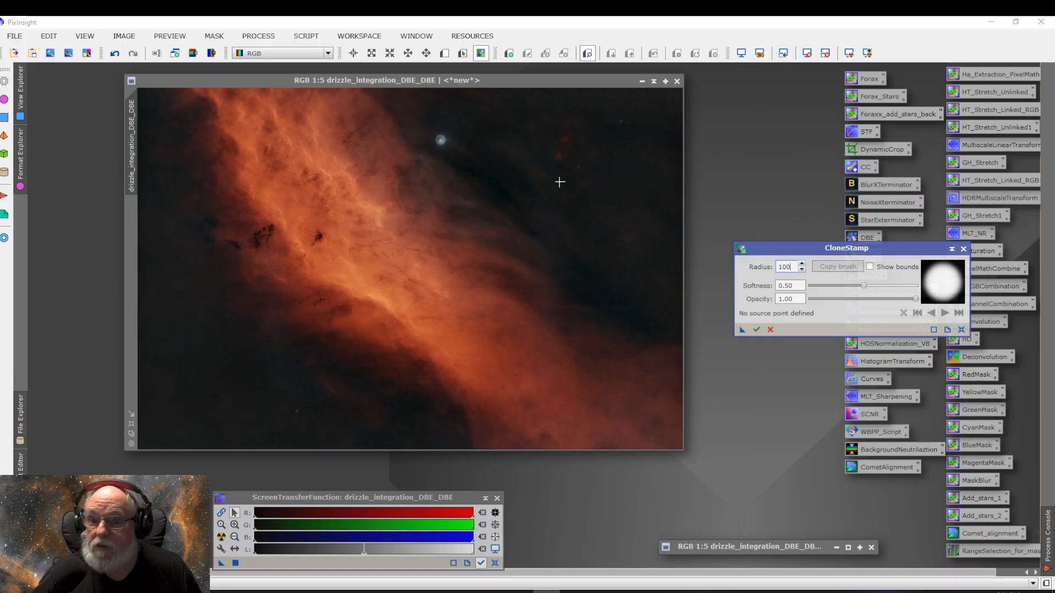
# Step: Clone over the bright star near the top of the image from nearby background, then apply and close CloneStamp
pyautogui.keyDown('ctrl'); pyautogui.click(525, 163); pyautogui.keyUp('ctrl')
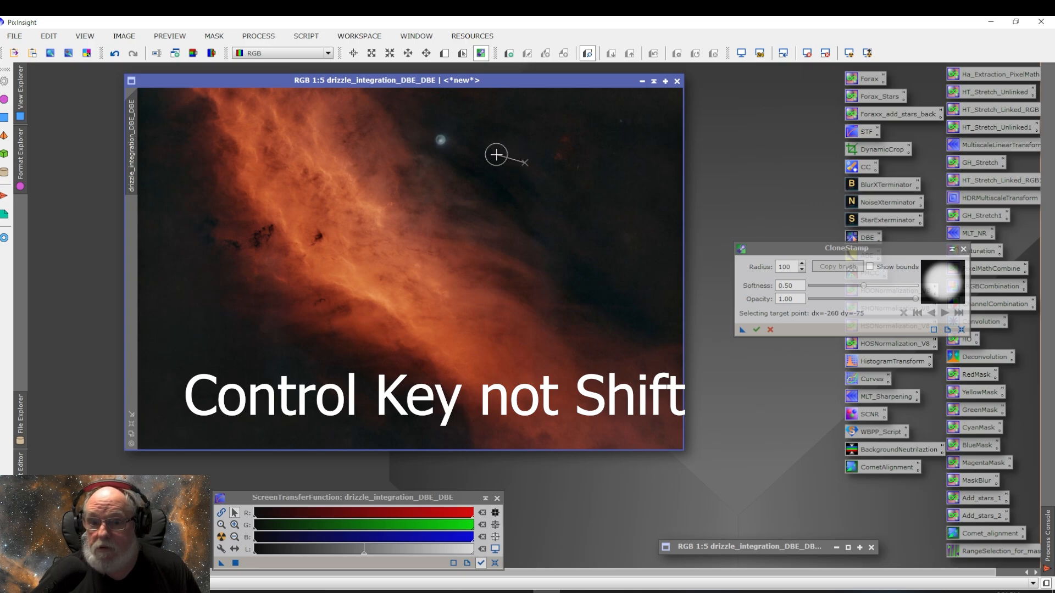
pyautogui.click(441, 140)
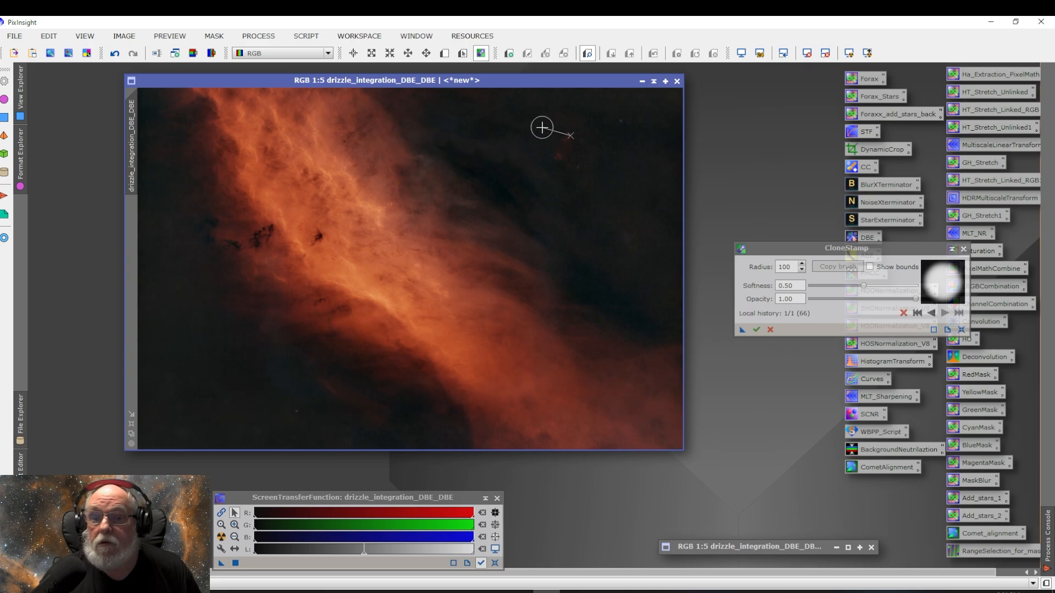
pyautogui.click(755, 331)
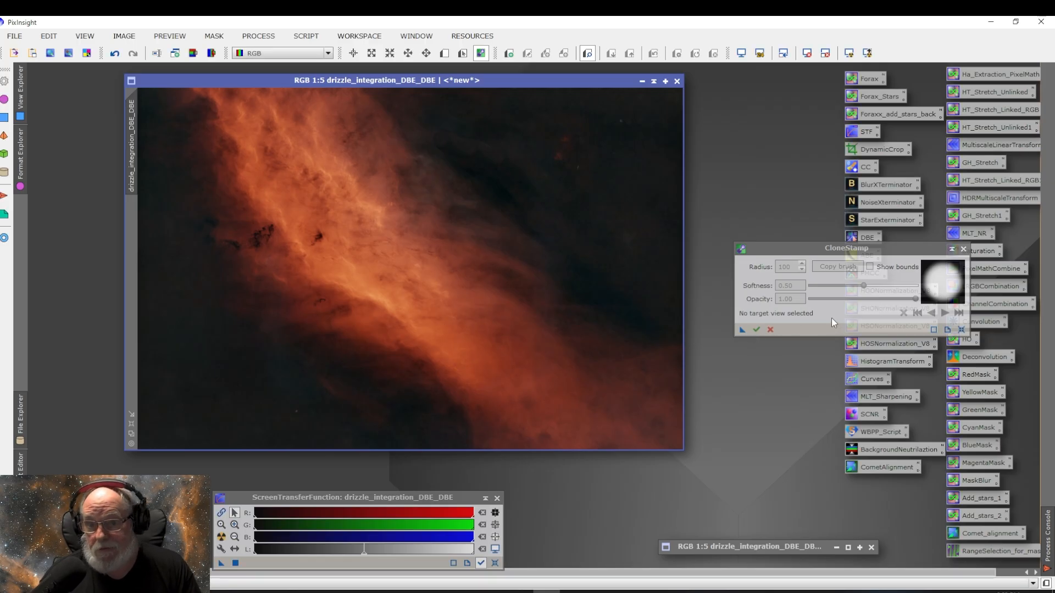
pyautogui.click(964, 250)
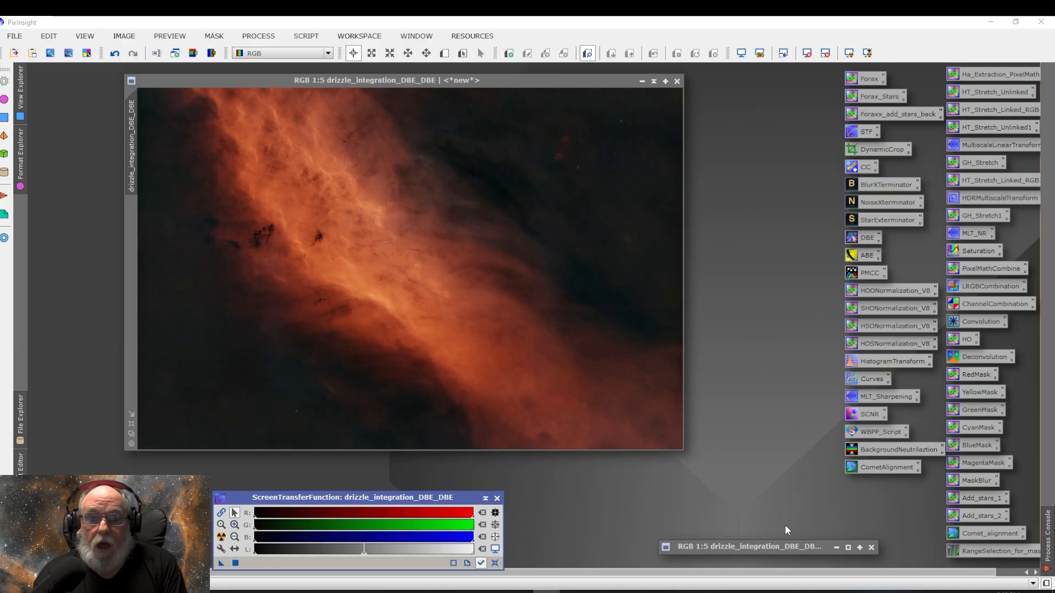
# Step: Open HistogramTransformation on the stars image with real-time preview and set the midtones to 0.08860759
pyautogui.doubleClick(784, 547)
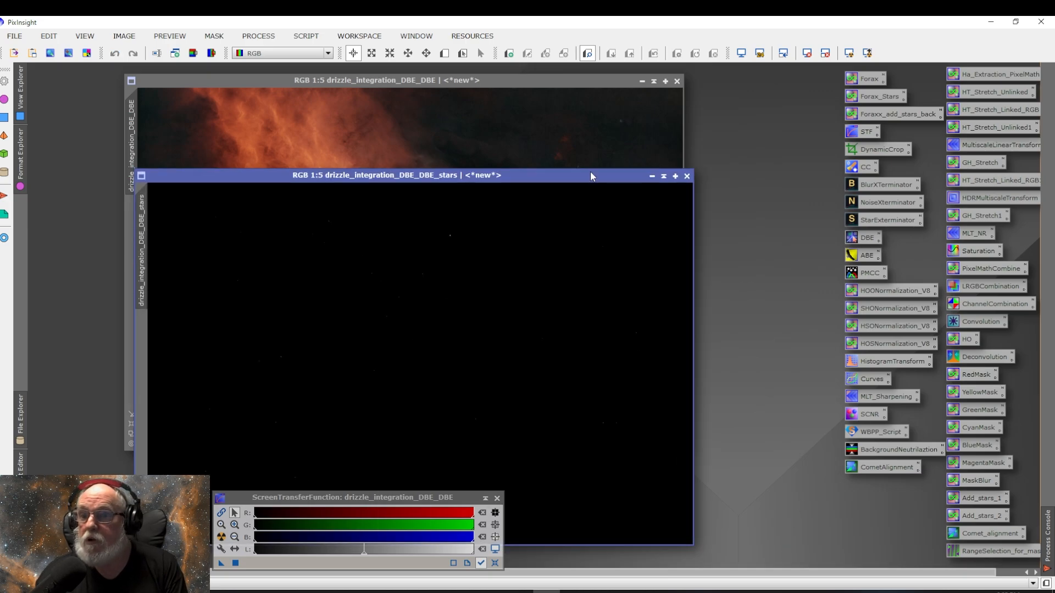
pyautogui.moveTo(590, 174); pyautogui.dragTo(620, 95)
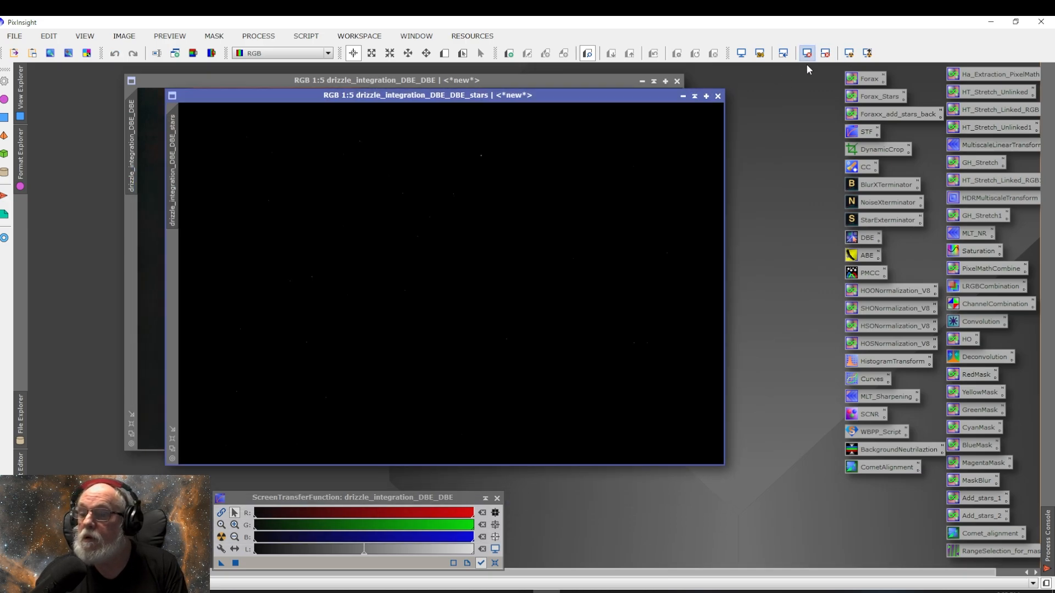
pyautogui.doubleClick(881, 364)
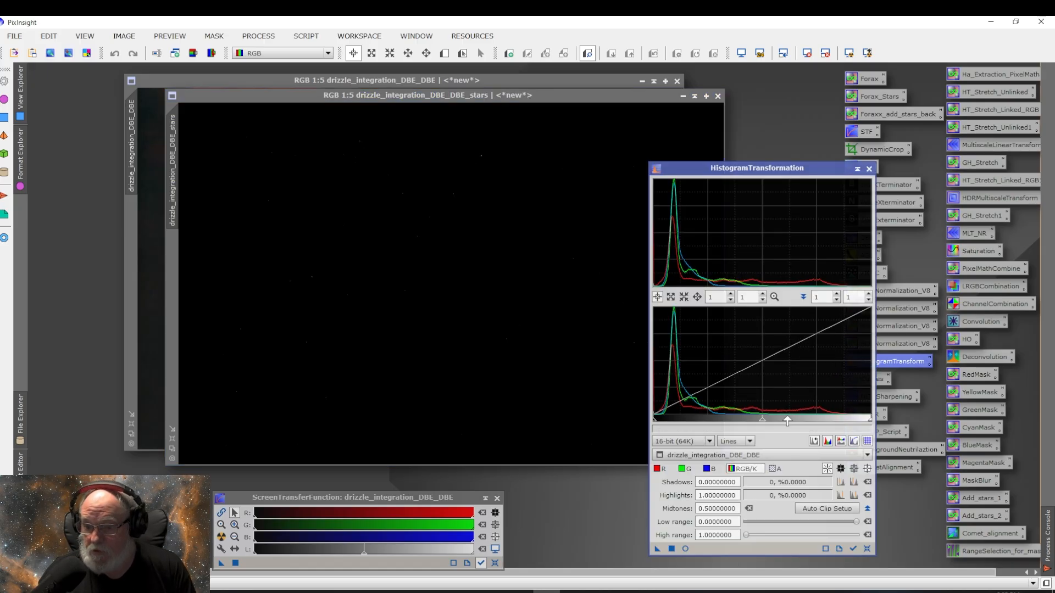
pyautogui.click(685, 549)
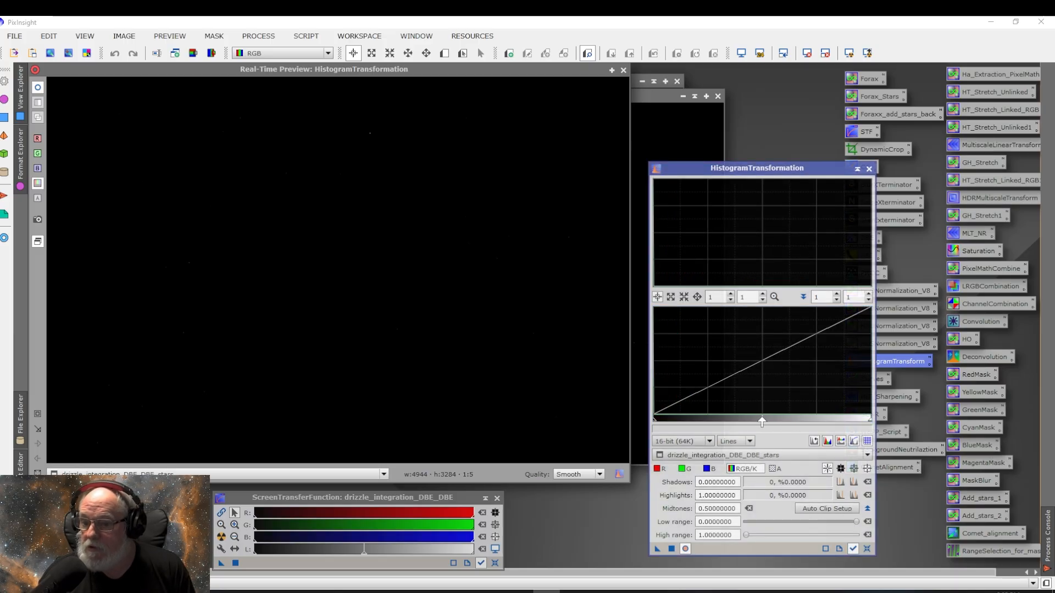
pyautogui.moveTo(762, 423); pyautogui.dragTo(672, 416)
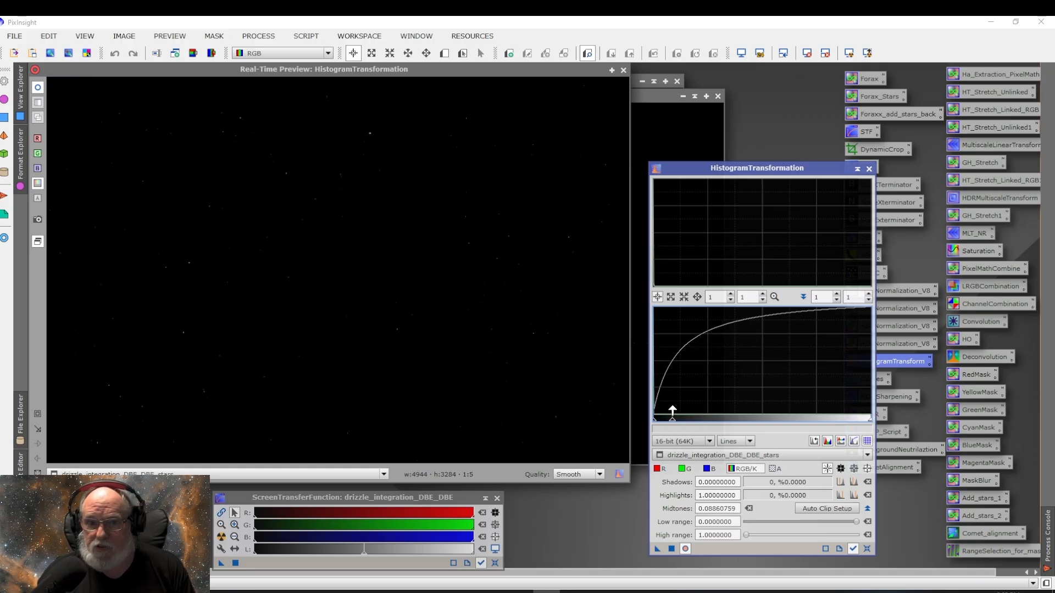
# Step: Apply the 0.08860759 midtones stretch to the stars image several times, toggling the real-time preview between applications
pyautogui.click(672, 549)
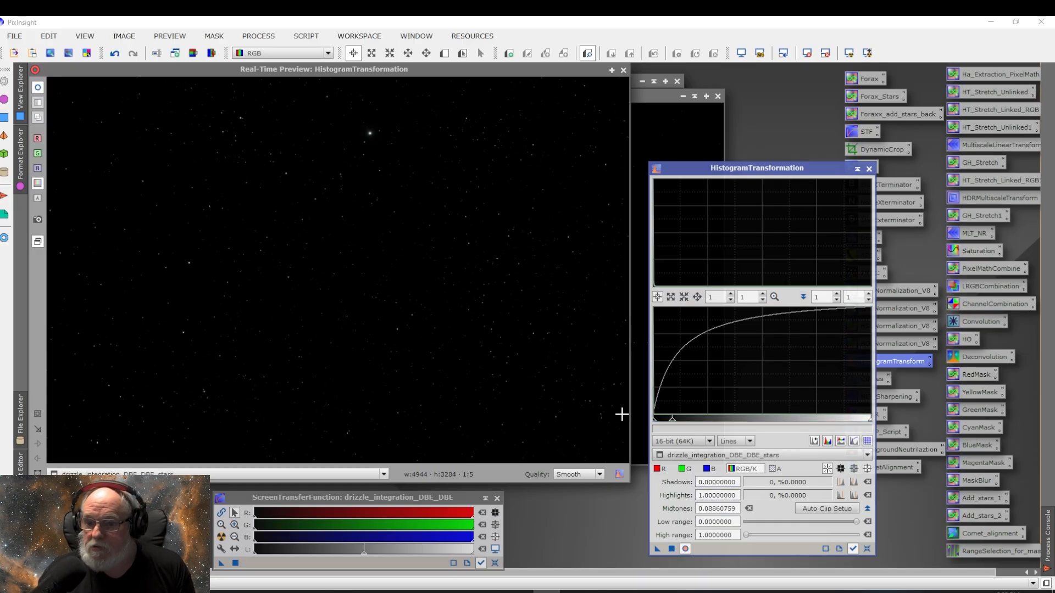
pyautogui.click(671, 548)
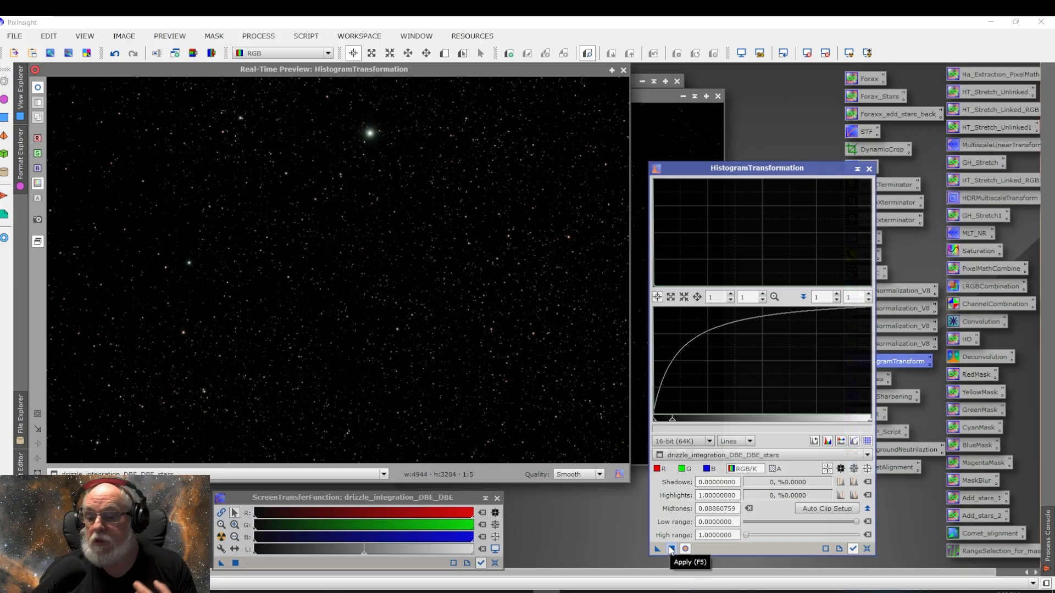
pyautogui.click(686, 549)
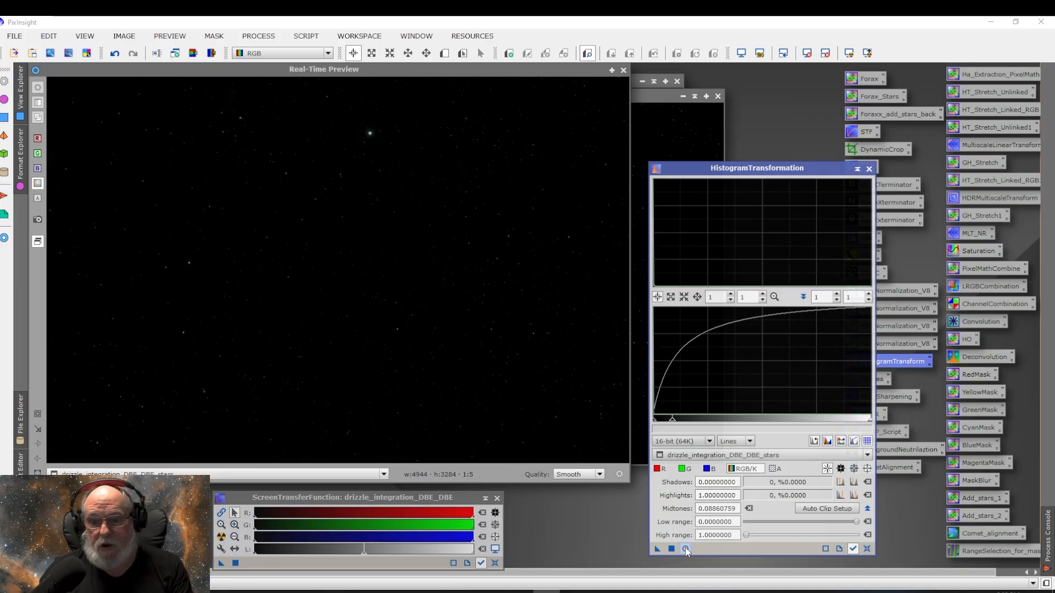
pyautogui.click(686, 549)
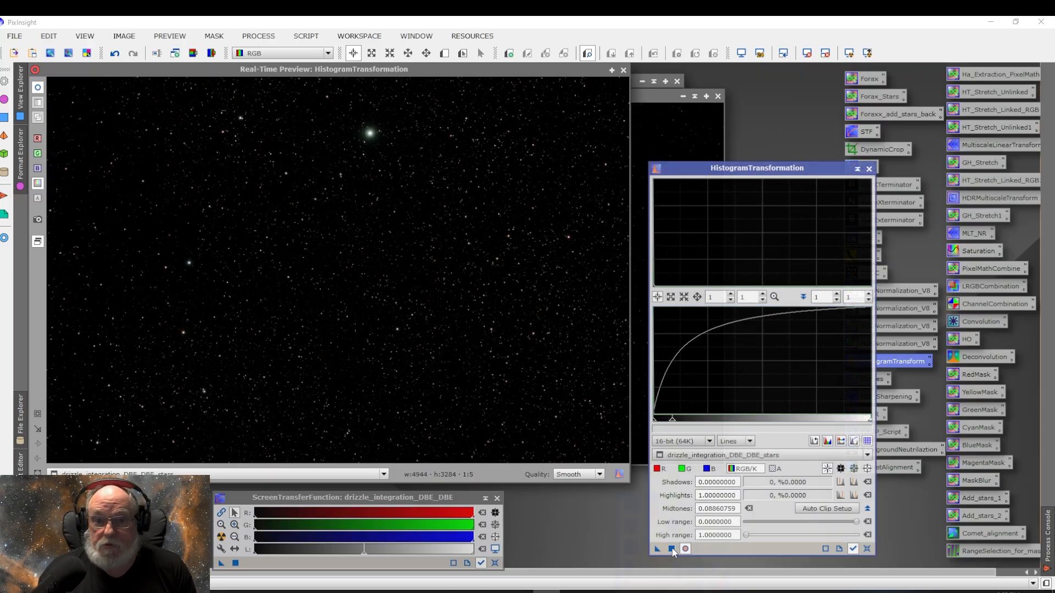
pyautogui.click(672, 549)
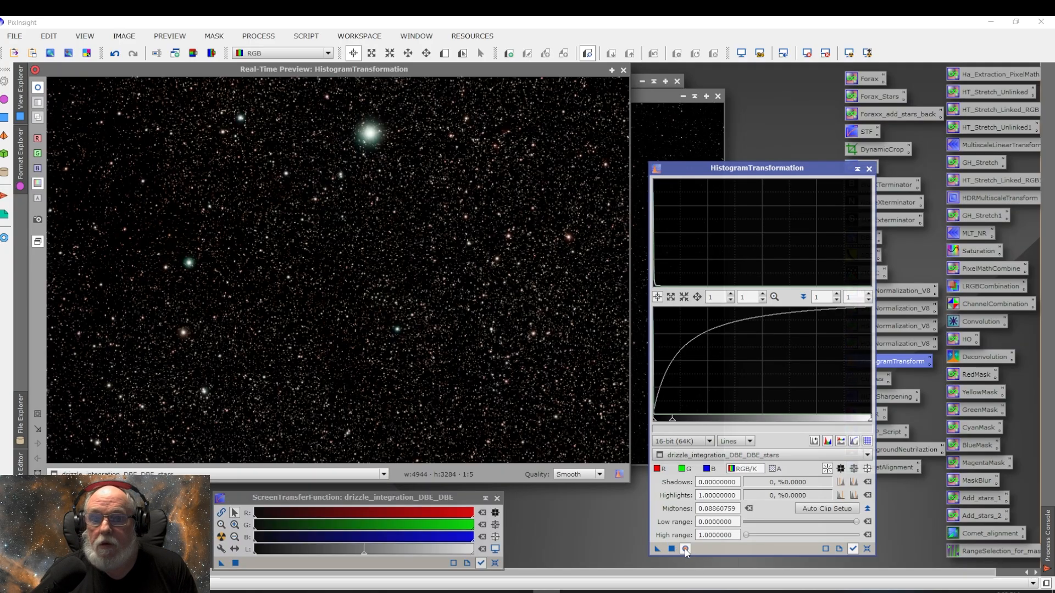
# Step: Reset HistogramTransformation, set midtones to 0.29620253, apply it to the stars image, and close the process and preview
pyautogui.click(867, 549)
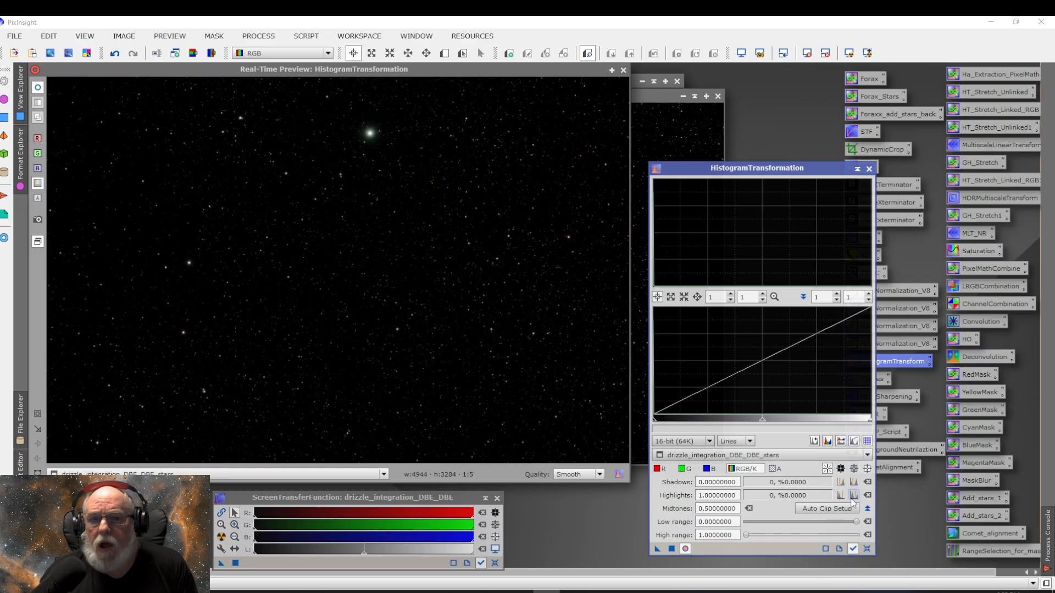
pyautogui.moveTo(762, 421); pyautogui.dragTo(718, 419)
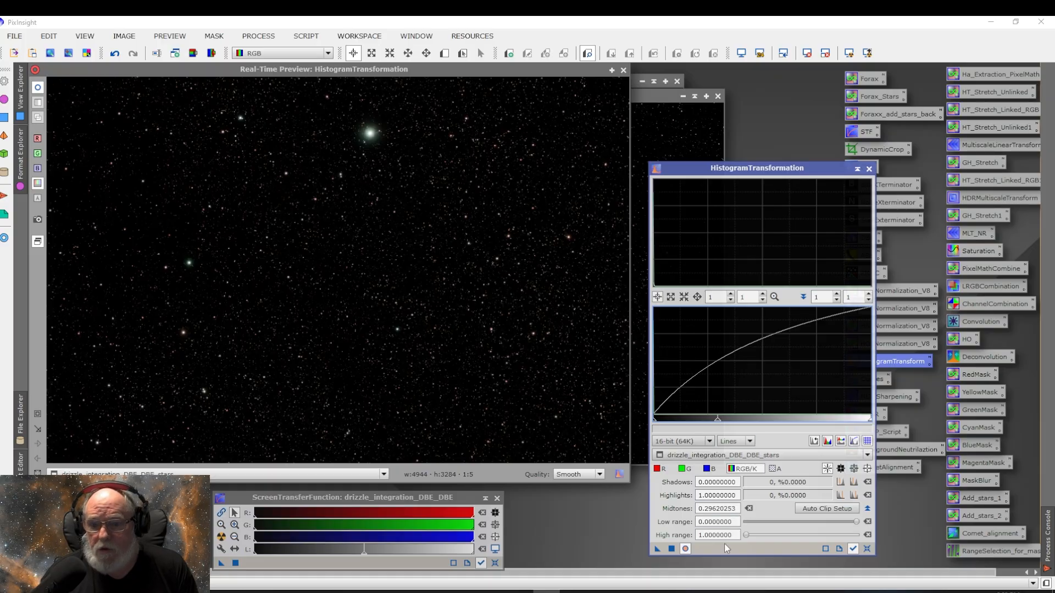
pyautogui.click(671, 548)
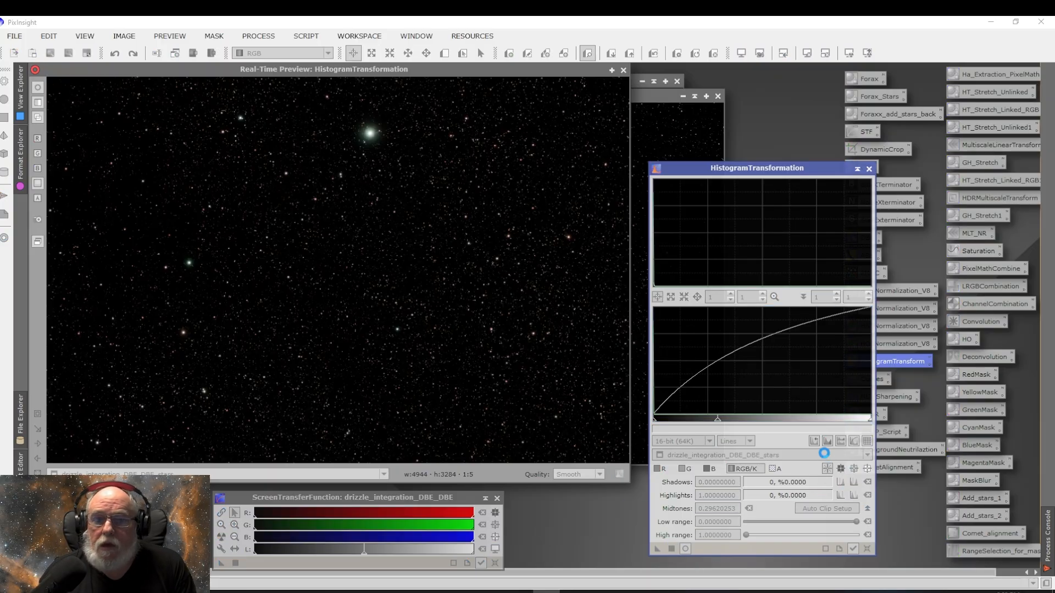
pyautogui.click(869, 170)
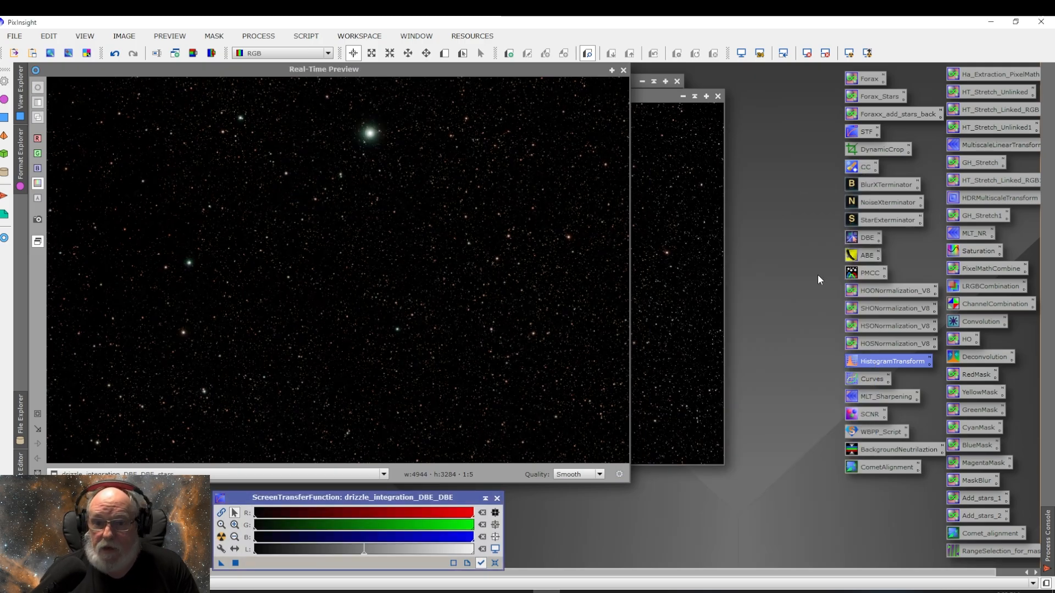
pyautogui.click(623, 70)
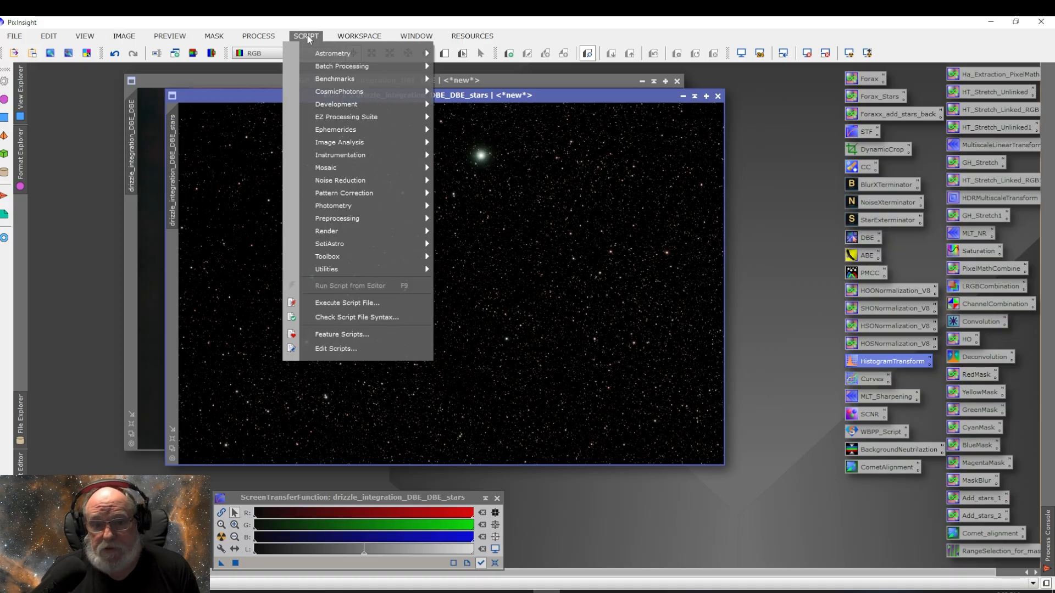
# Step: Launch the ImageBlend script from the utility scripts
pyautogui.moveTo(345, 259)
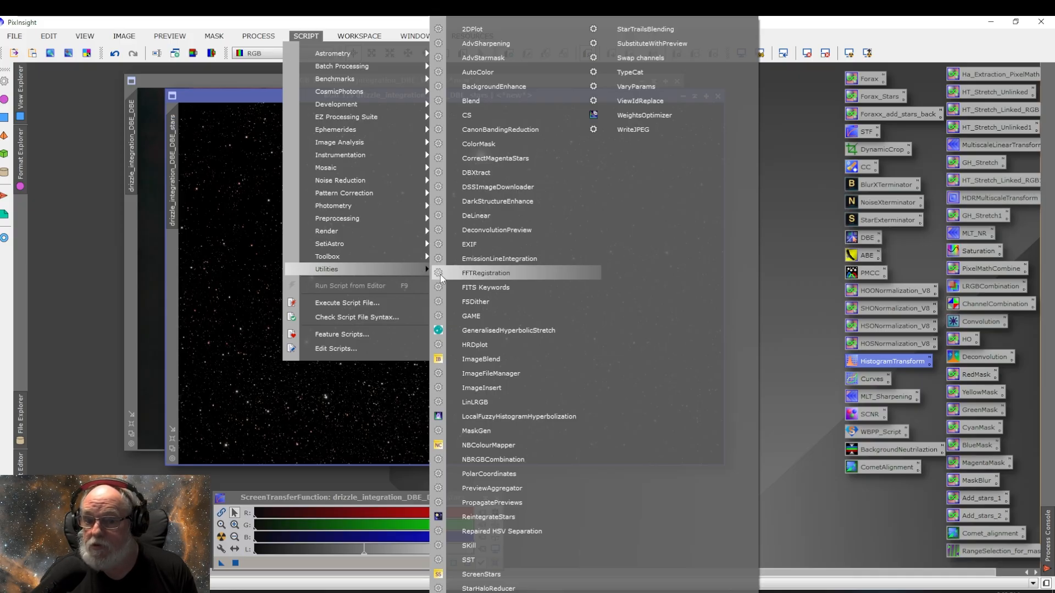
pyautogui.click(498, 358)
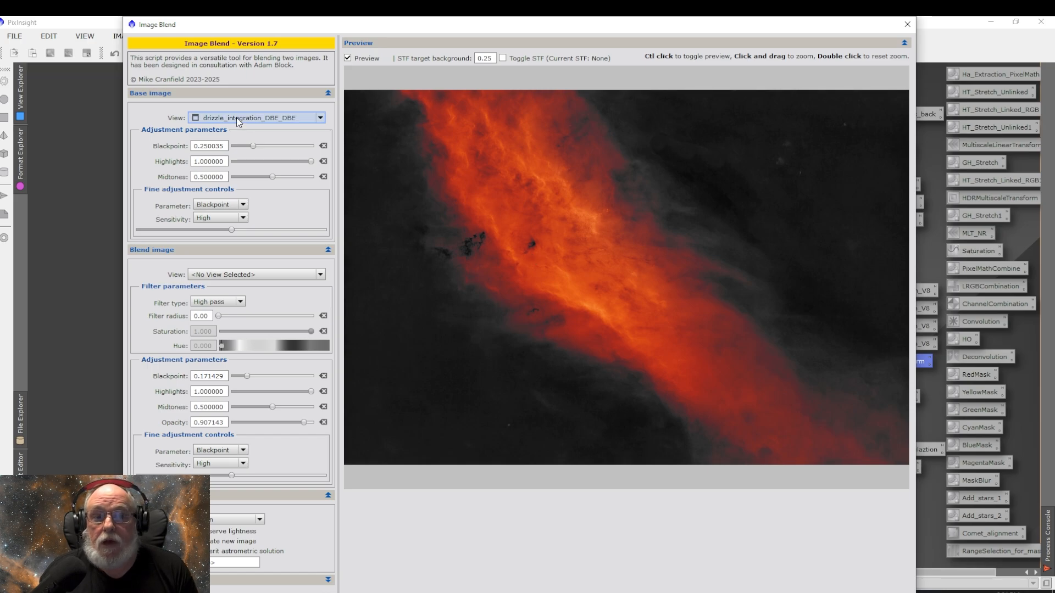
pyautogui.moveTo(241, 123)
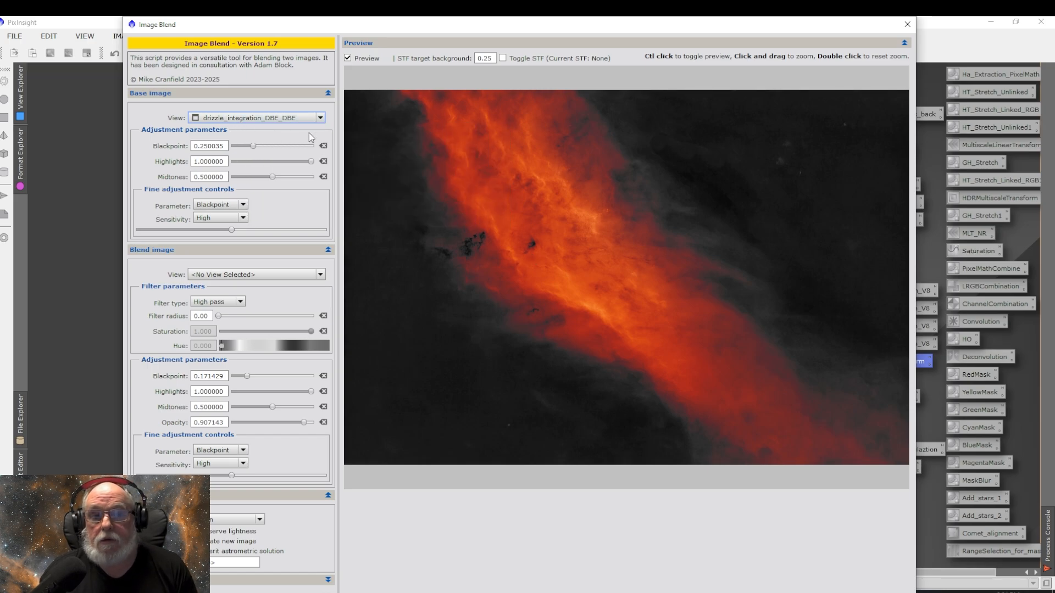
pyautogui.click(320, 118)
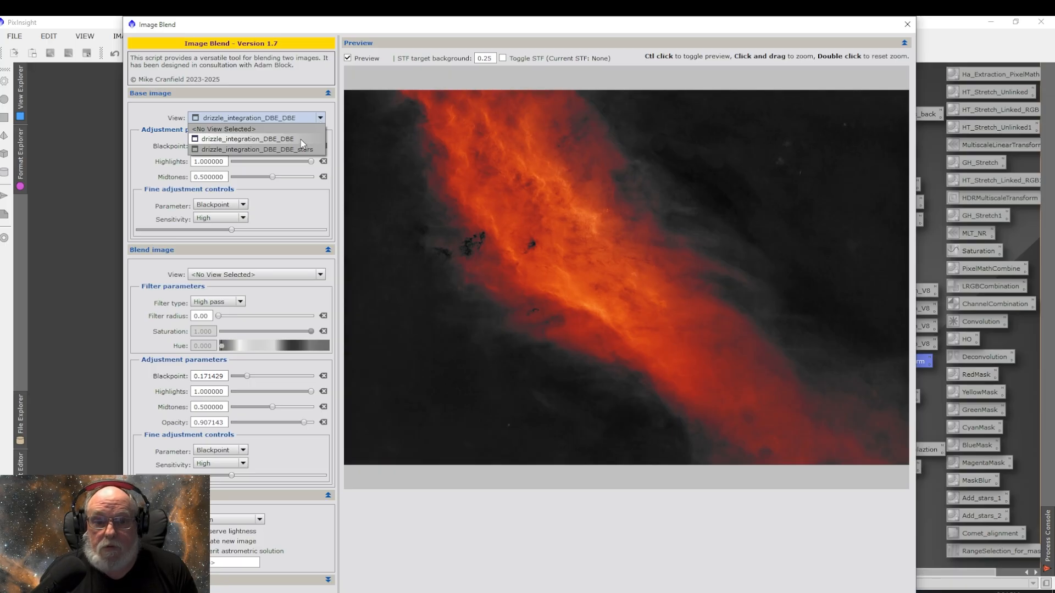
pyautogui.click(301, 140)
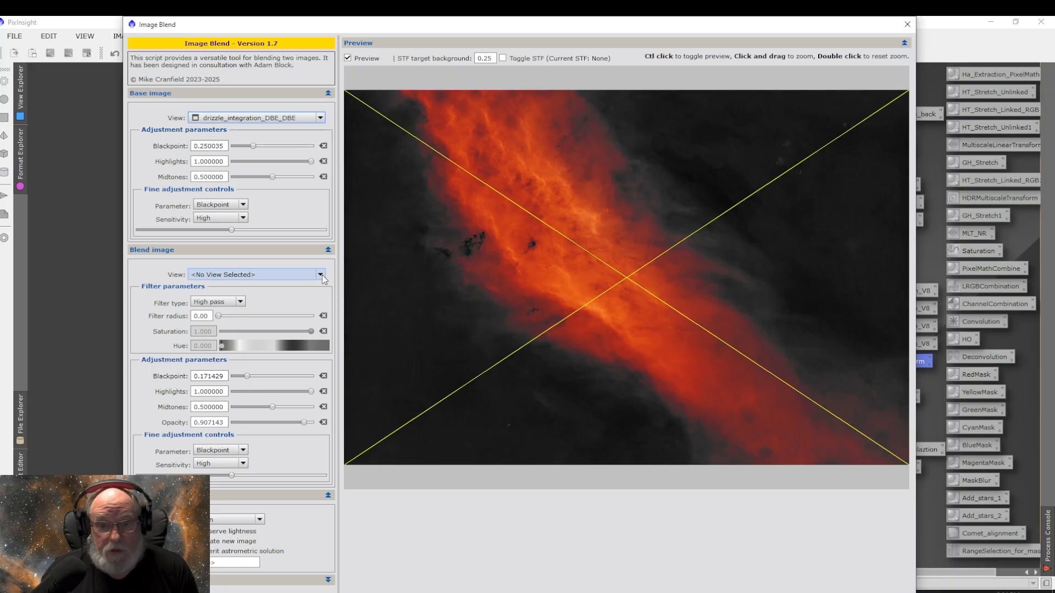
pyautogui.click(324, 276)
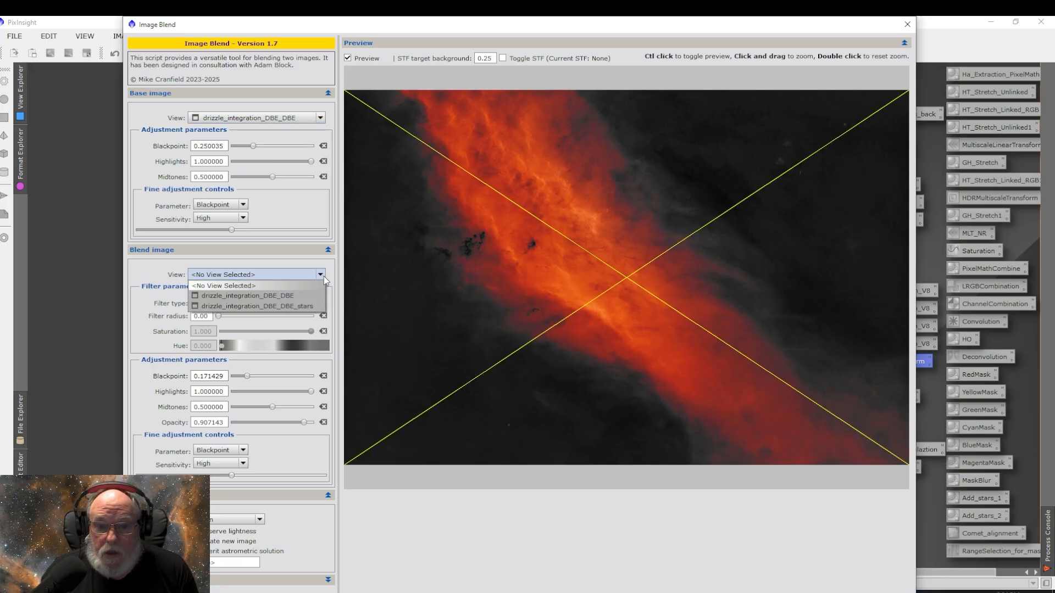
pyautogui.click(301, 308)
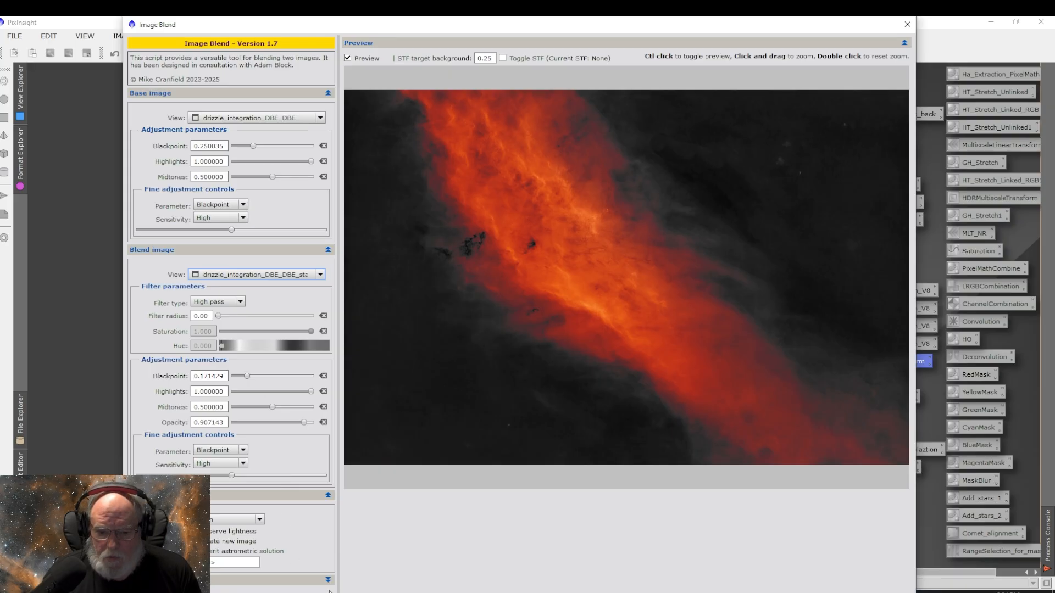
pyautogui.click(190, 565)
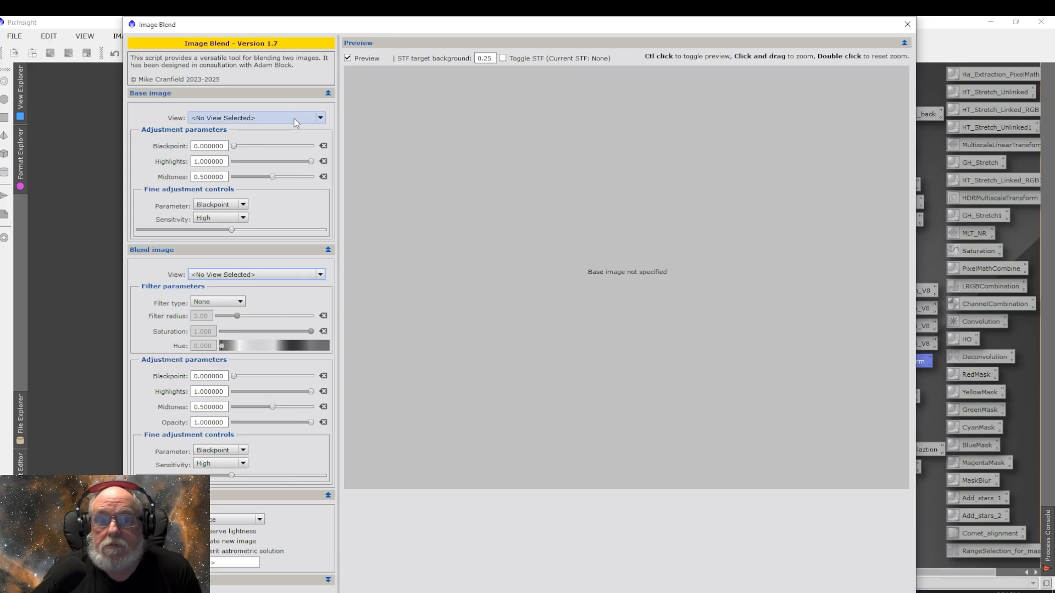
# Step: Set the ImageBlend base image to drizzle_integration_DBE_DBE and the blend image to drizzle_integration_DBE_DBE_stars
pyautogui.click(320, 119)
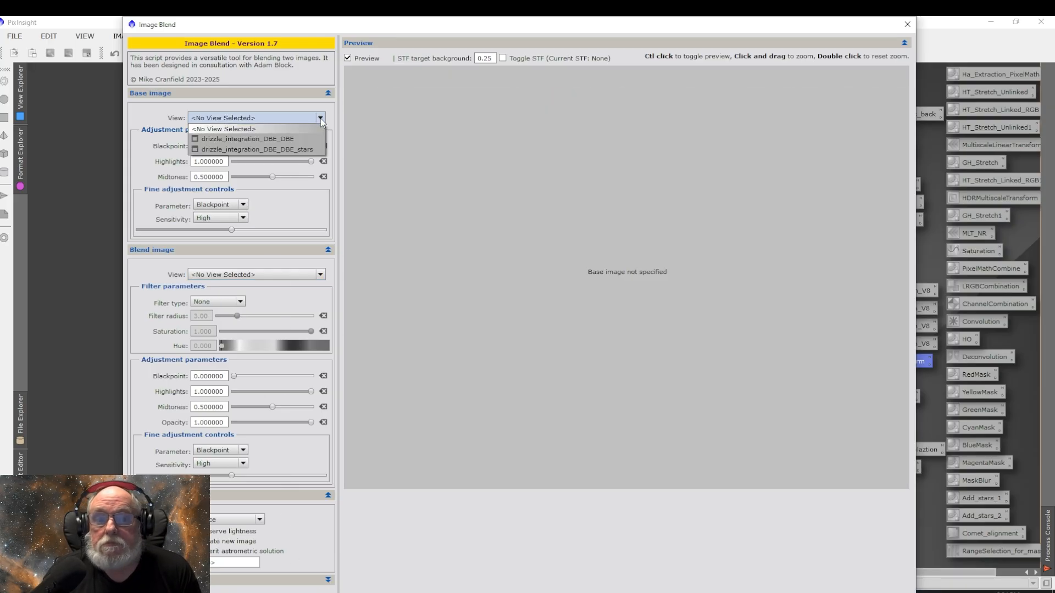
pyautogui.click(297, 138)
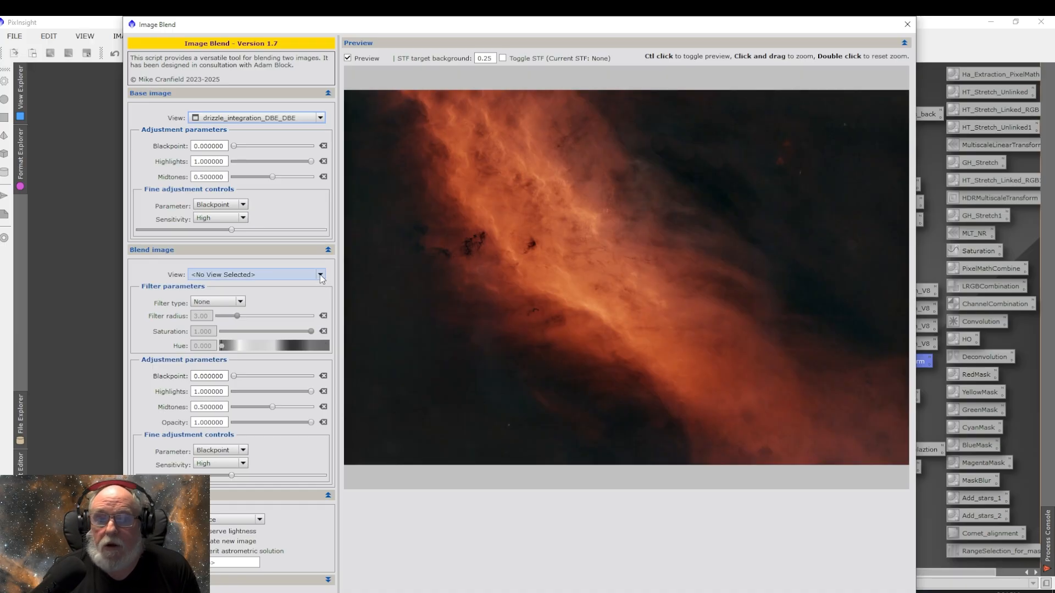
pyautogui.click(320, 275)
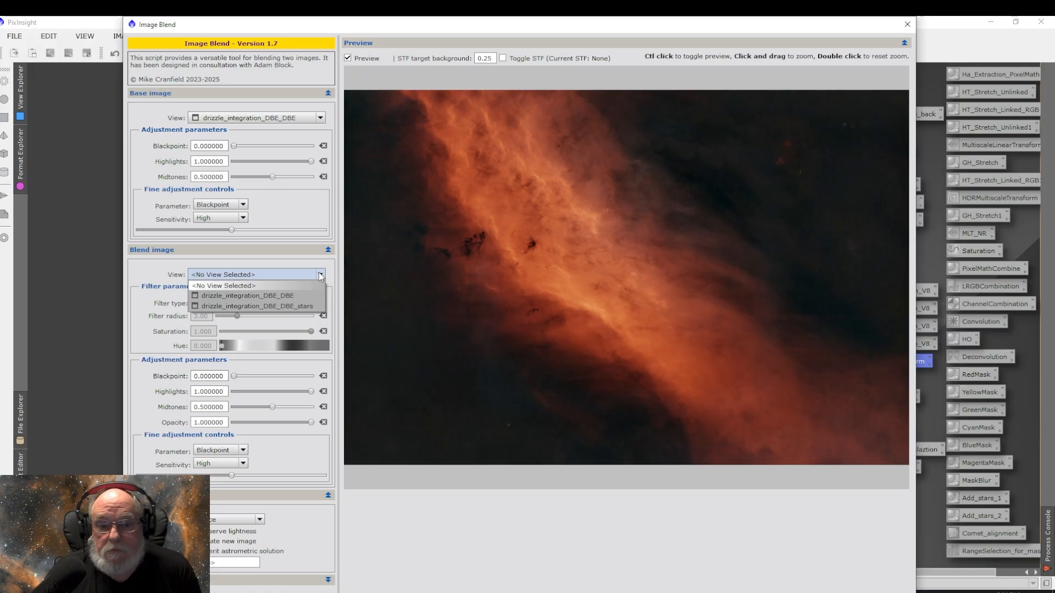
pyautogui.click(304, 307)
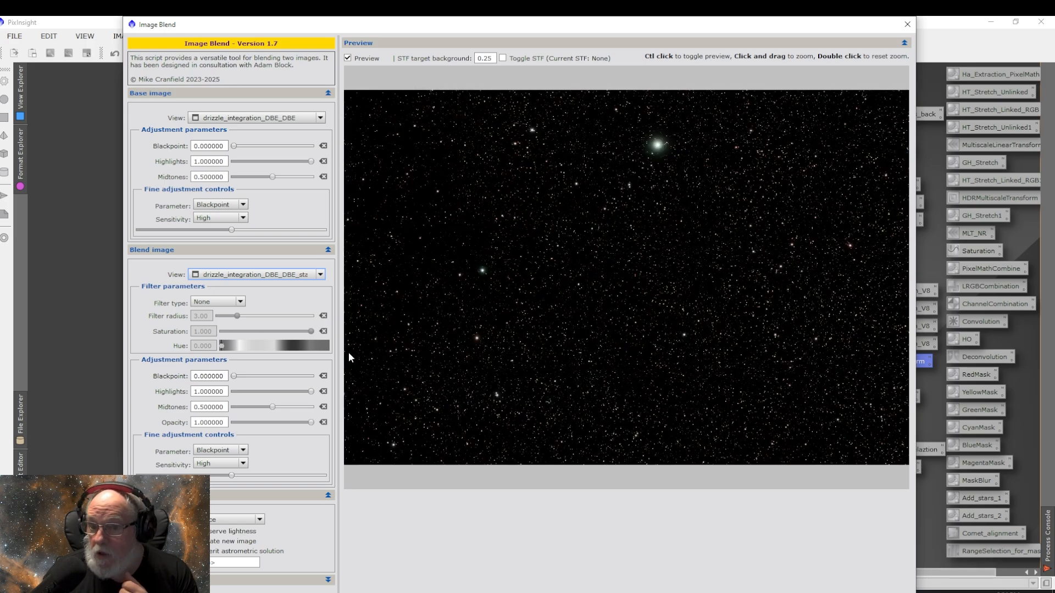
# Step: Choose the Screen blend mode, execute the blend into a new image, and close ImageBlend
pyautogui.click(226, 519)
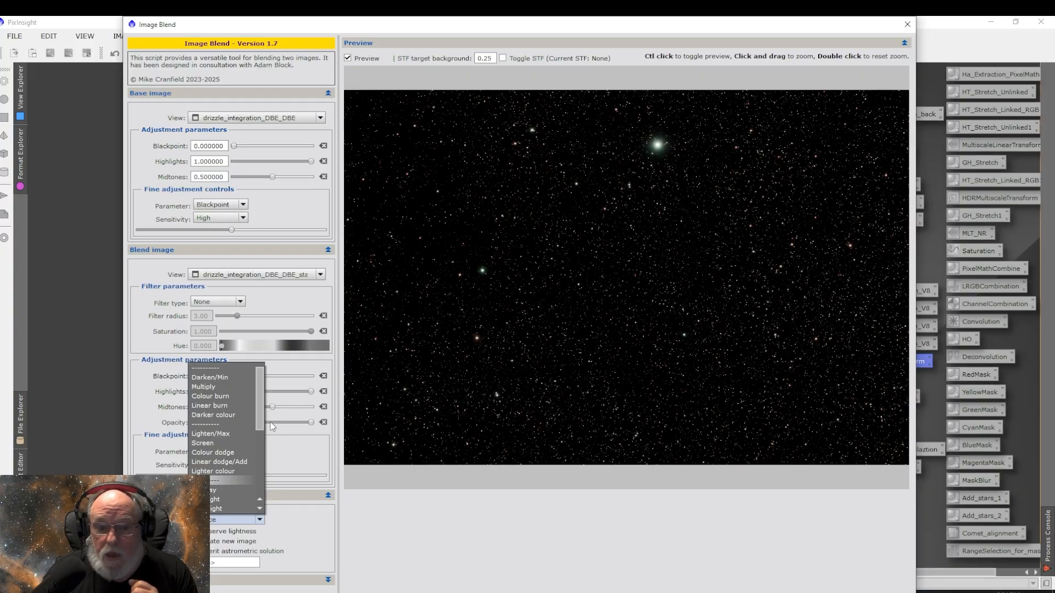
pyautogui.click(225, 443)
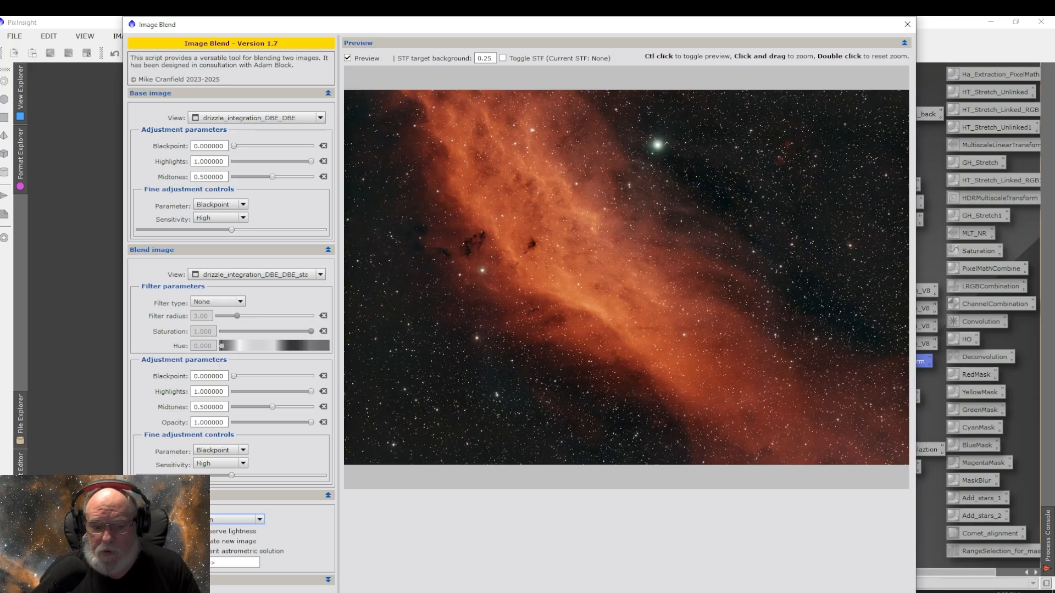
pyautogui.click(219, 592)
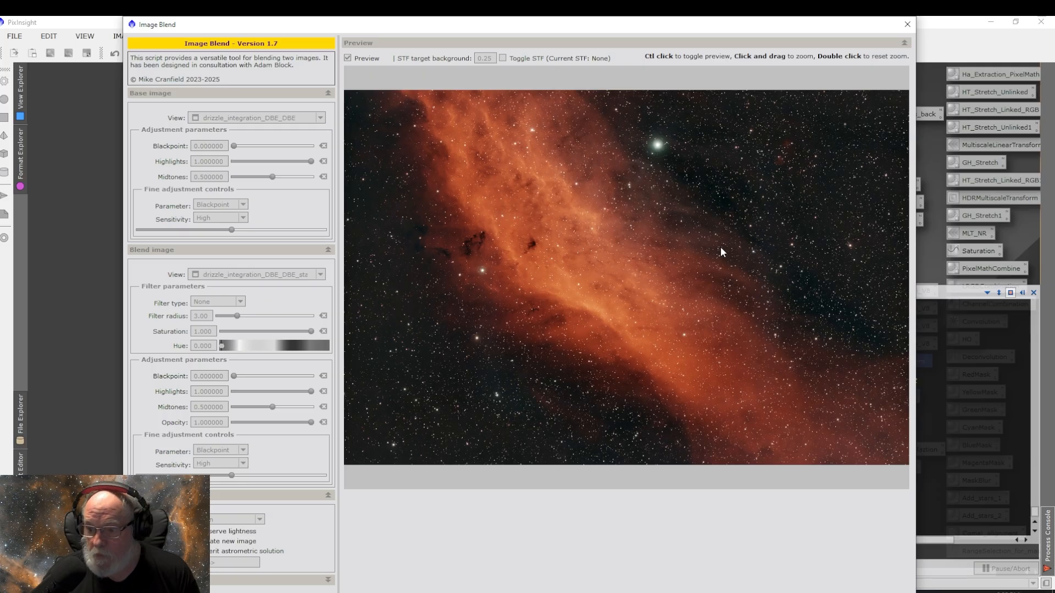
pyautogui.click(908, 25)
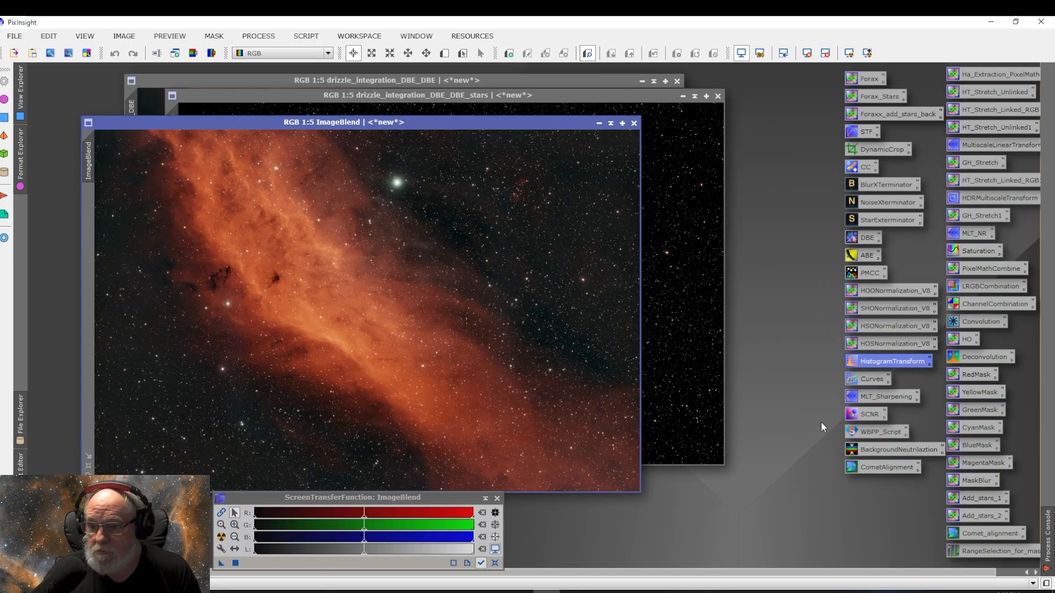
# Step: Apply SCNR with Green removal, Average Neutral protection and amount 1.00 to the blended image, then undo and redo to compare
pyautogui.doubleClick(862, 416)
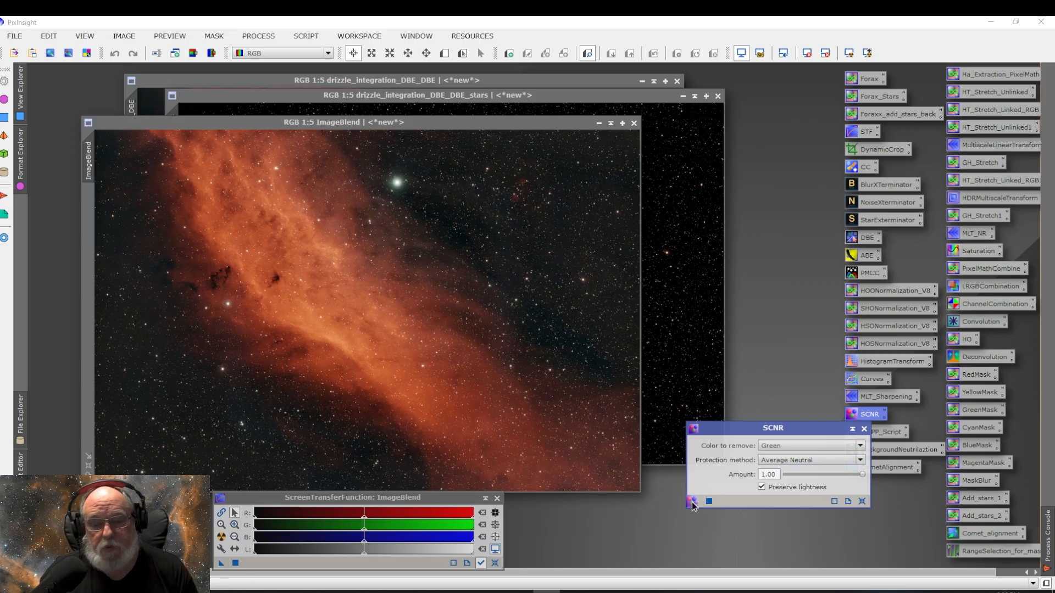
pyautogui.moveTo(692, 503); pyautogui.dragTo(568, 416)
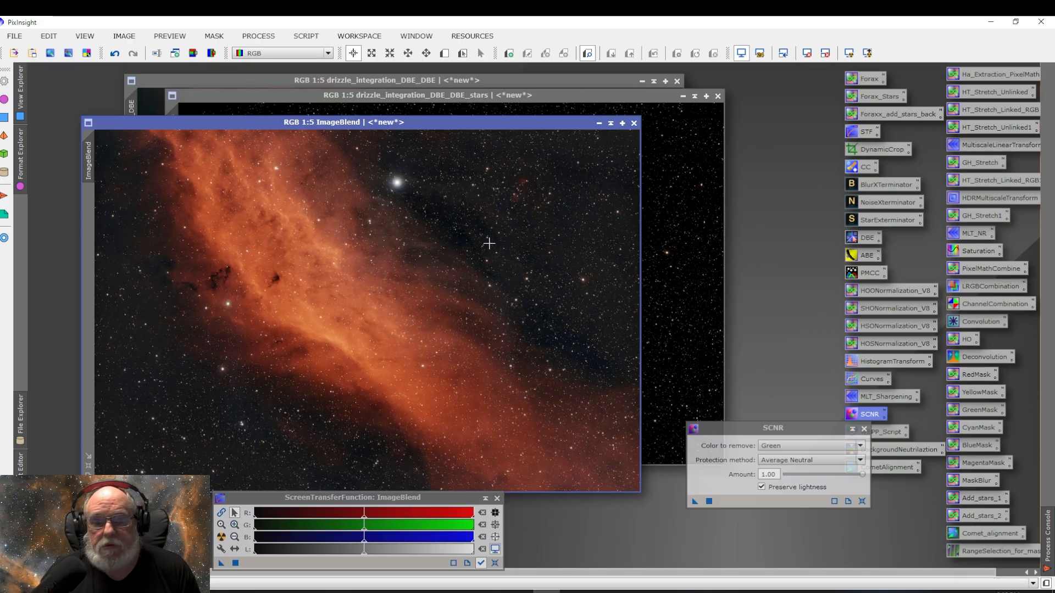
pyautogui.click(115, 54)
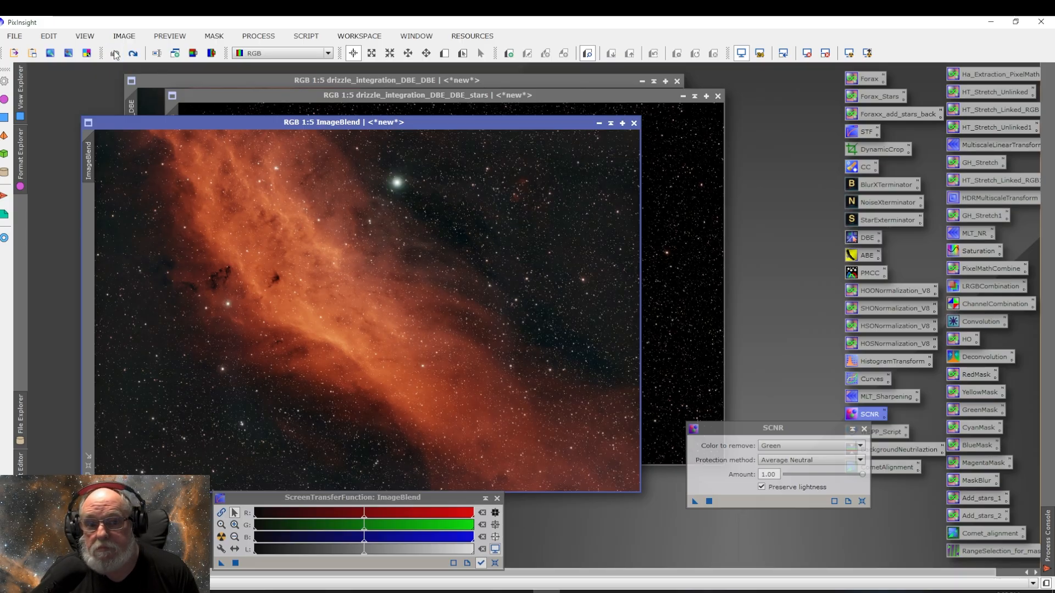
pyautogui.click(133, 54)
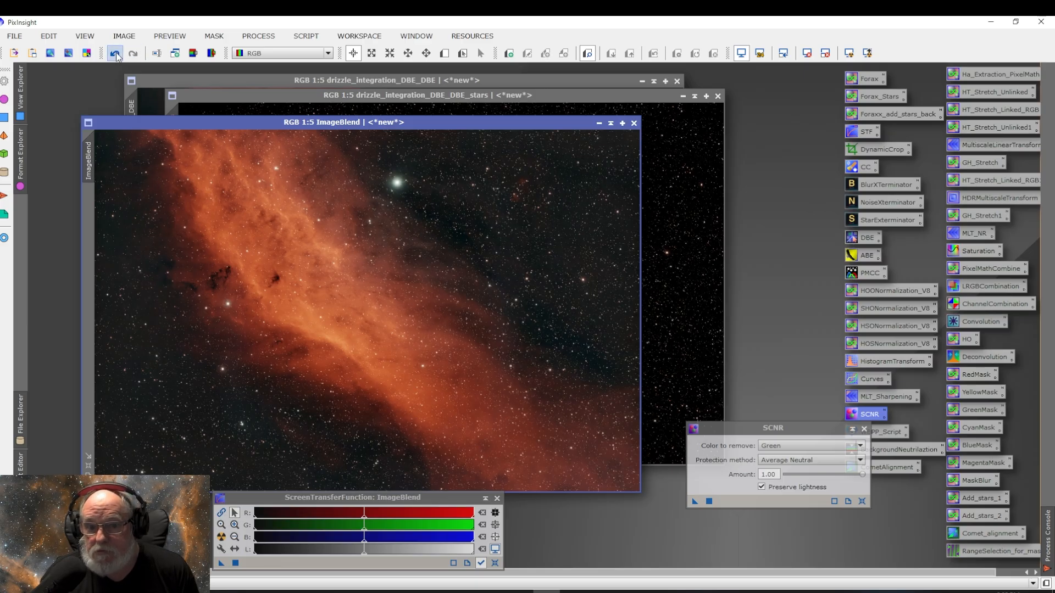
# Step: Redo the SCNR green removal on the blended image and close the SCNR dialog
pyautogui.click(134, 54)
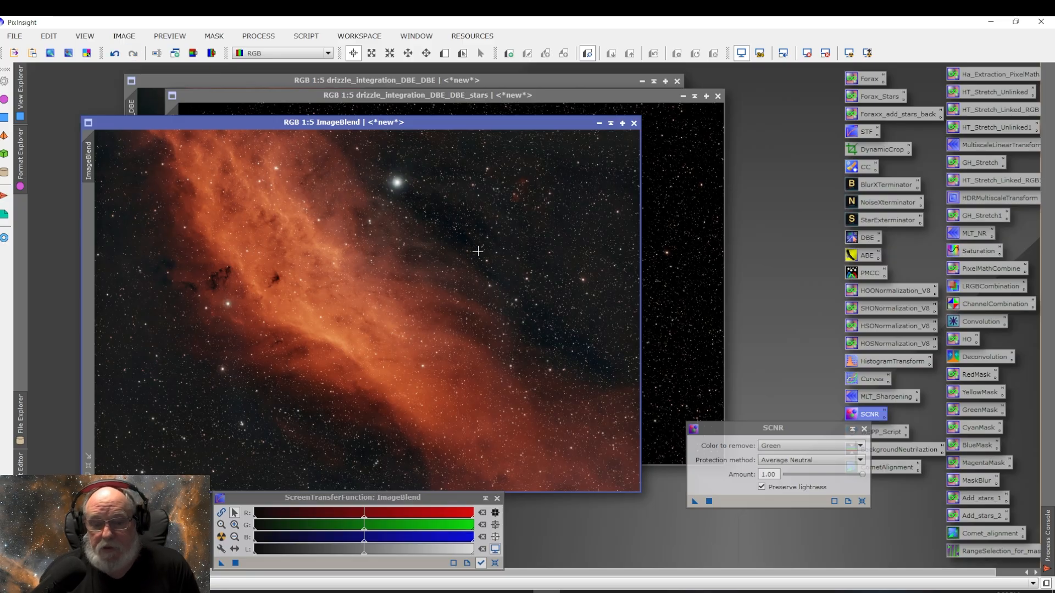
pyautogui.click(863, 441)
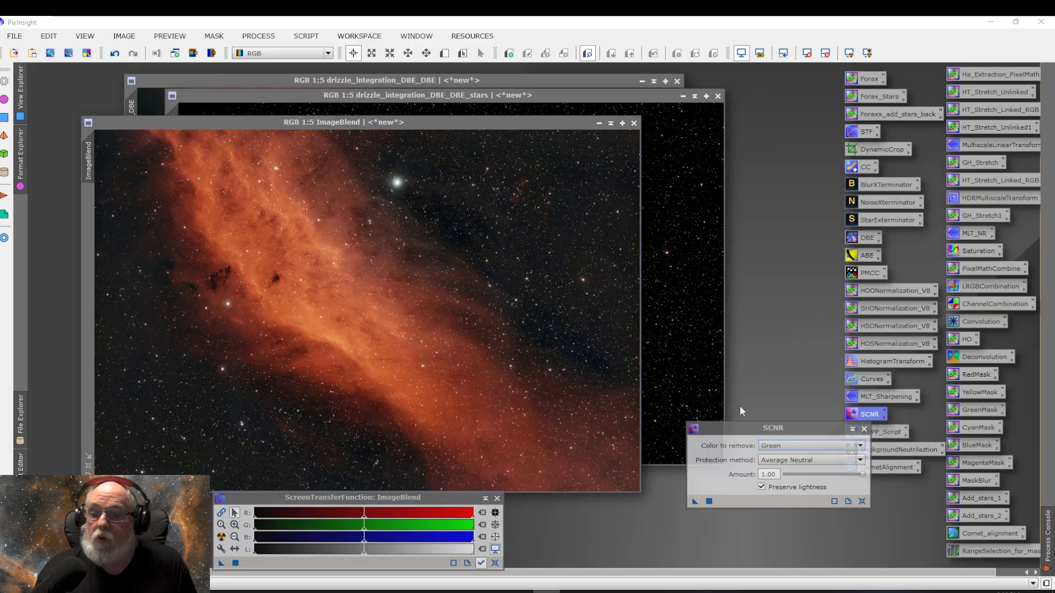
pyautogui.click(864, 429)
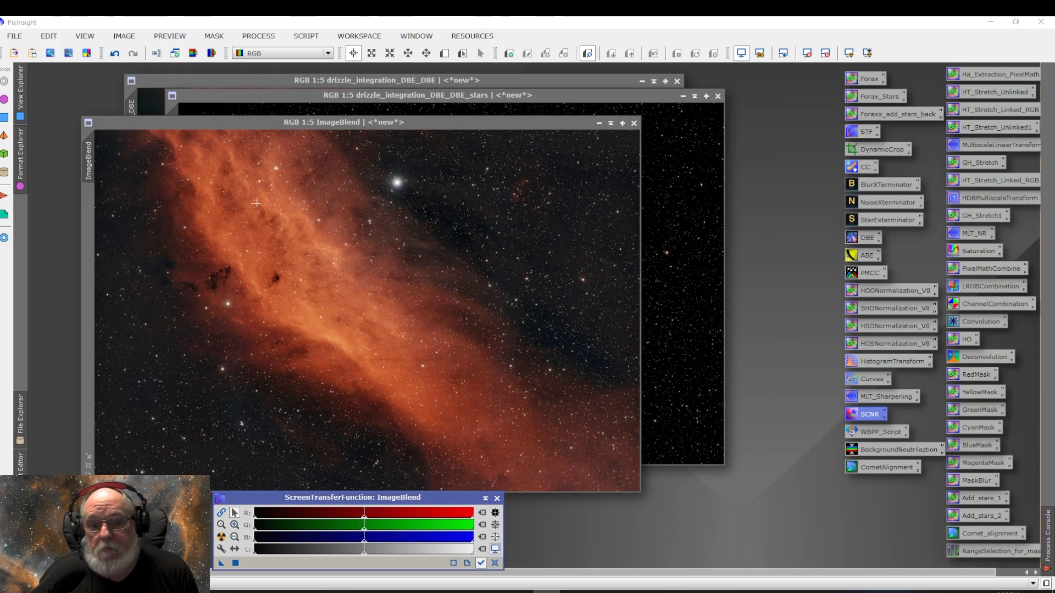
# Step: Open LocalHistogramEqualization, enable its real-time preview and reset its parameters to defaults
pyautogui.click(258, 36)
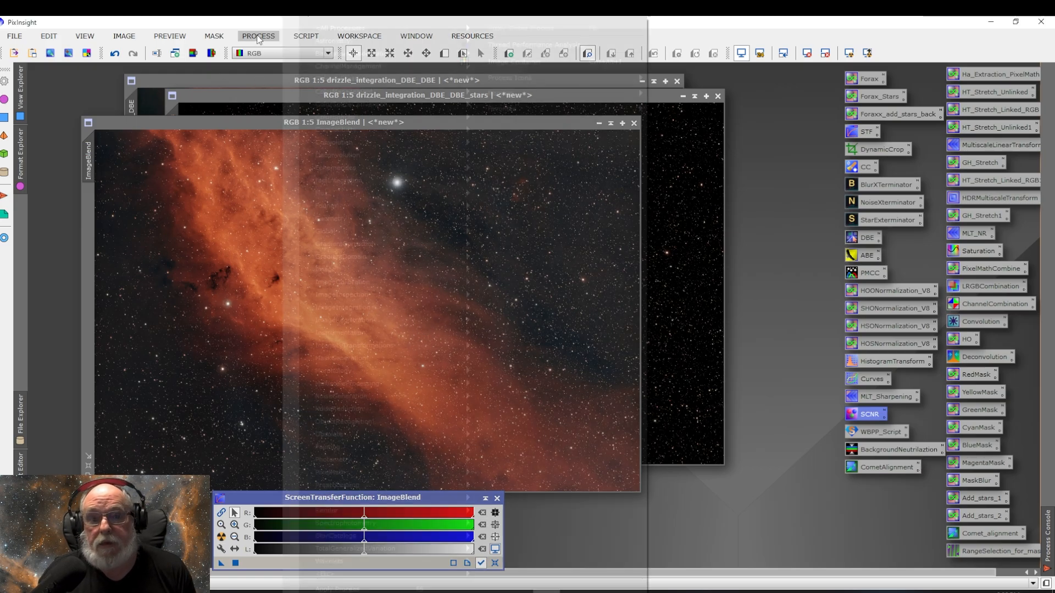
pyautogui.moveTo(333, 26)
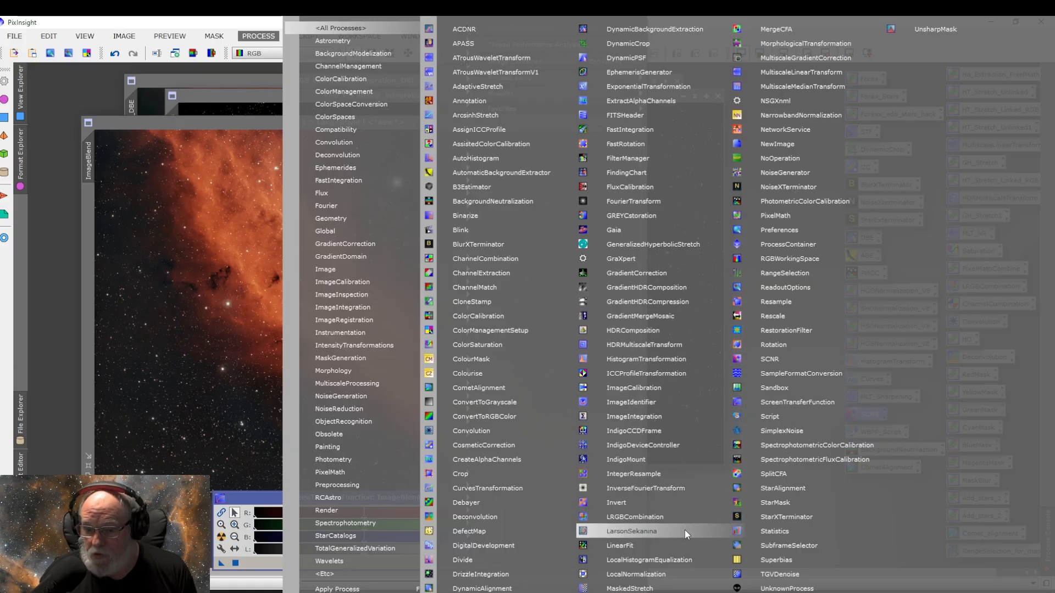
pyautogui.click(671, 561)
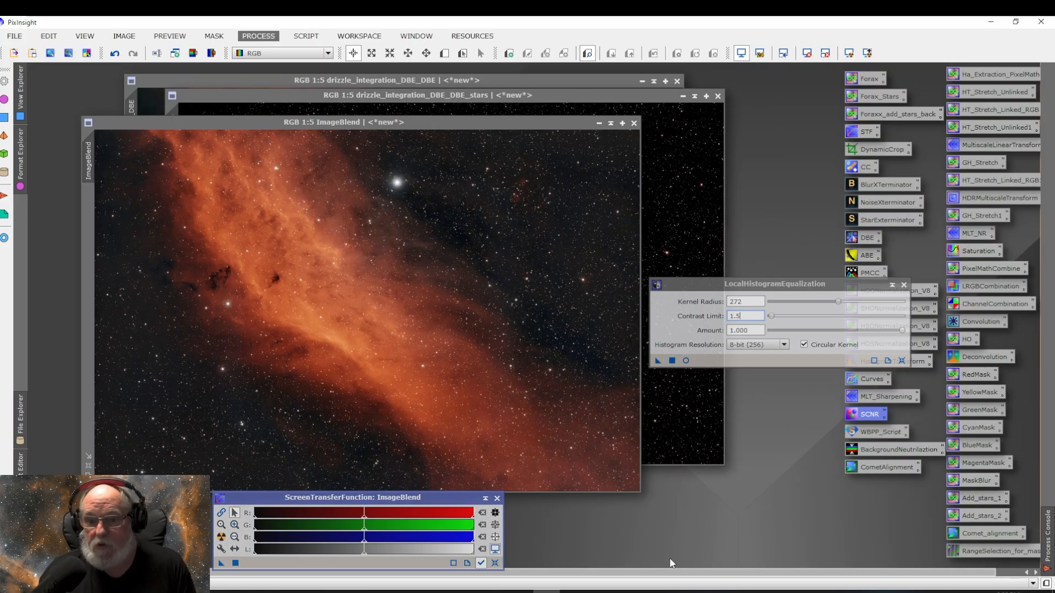
pyautogui.click(685, 360)
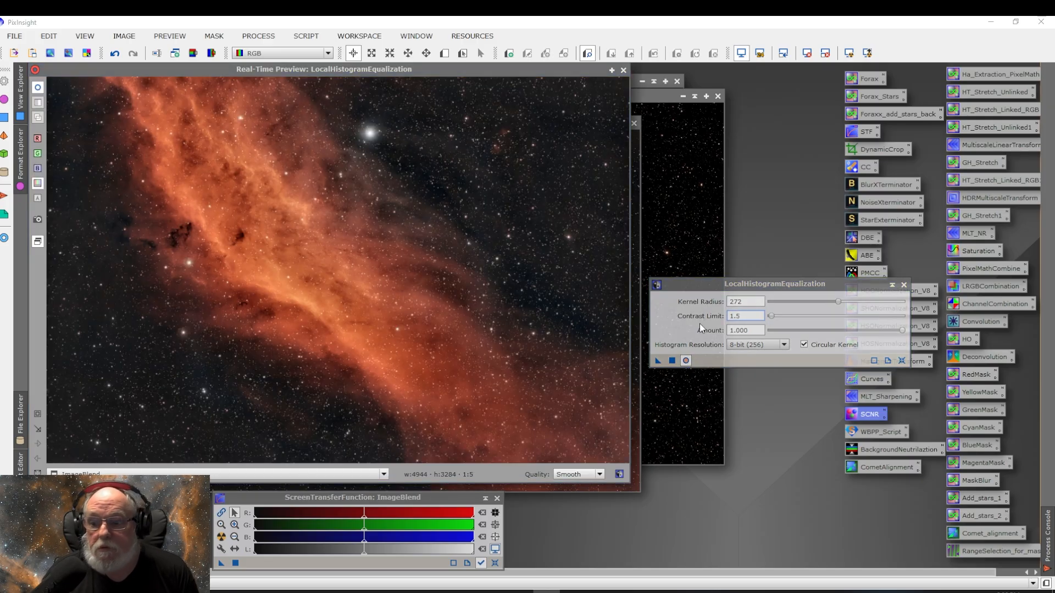
pyautogui.click(901, 360)
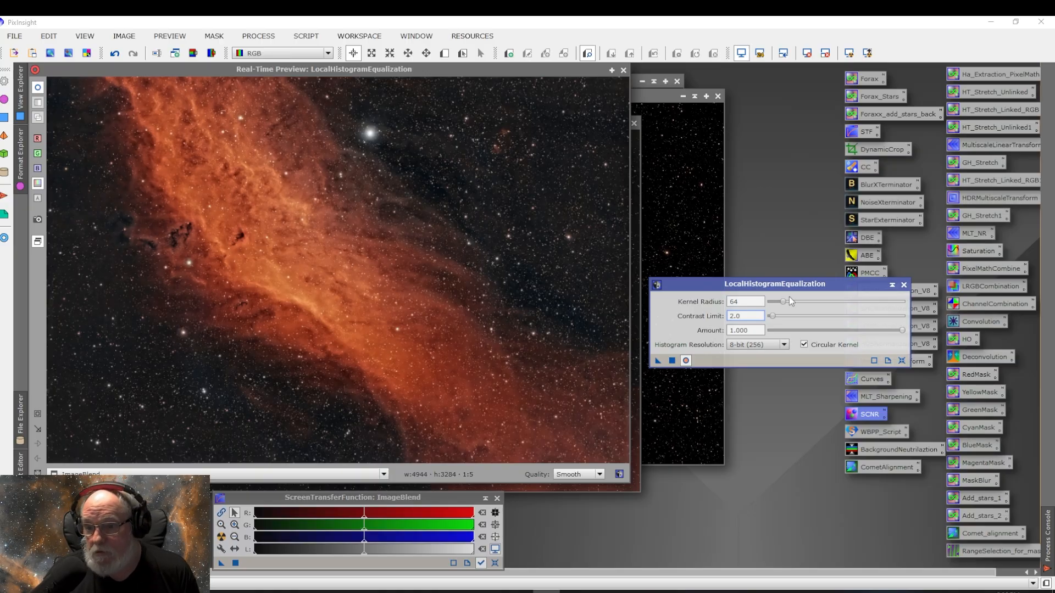
# Step: Set LocalHistogramEqualization kernel radius to 202, contrast limit to 1.5 and amount to 0.500, and apply it to ImageBlend
pyautogui.moveTo(784, 302); pyautogui.dragTo(820, 306)
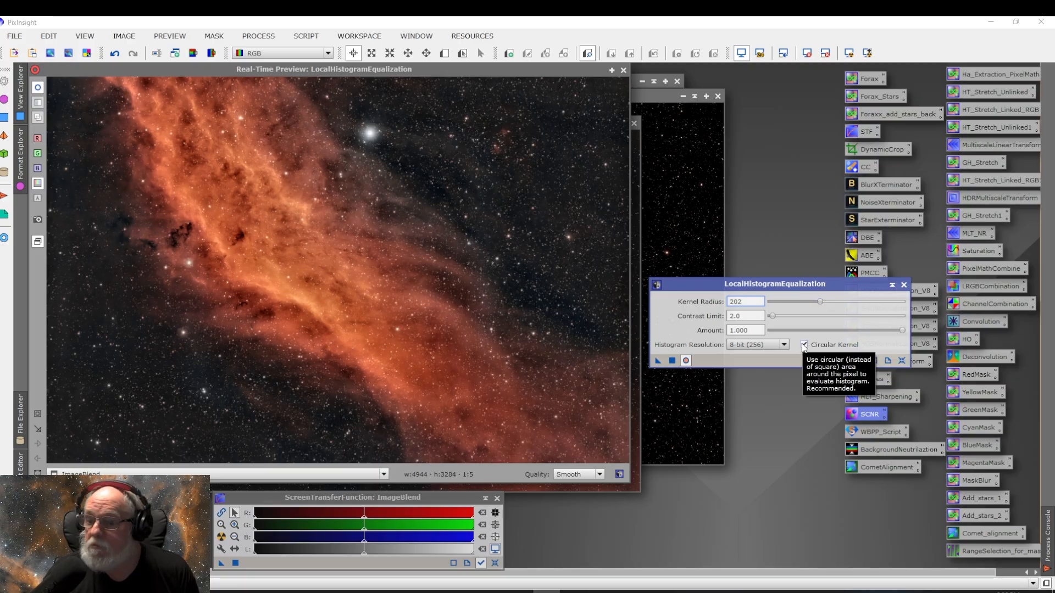
pyautogui.click(772, 318)
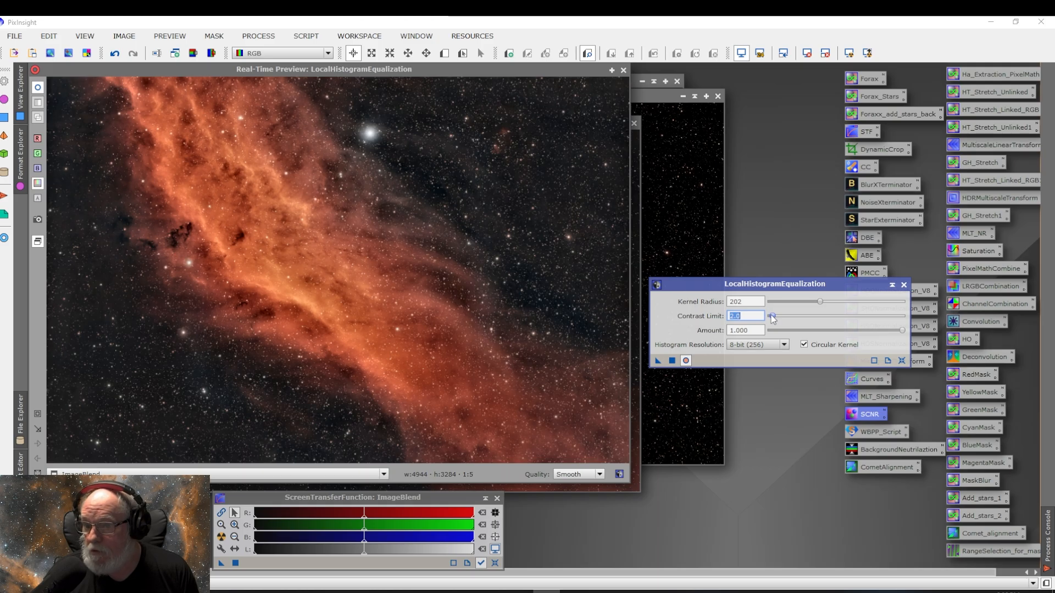
pyautogui.write('1.5')
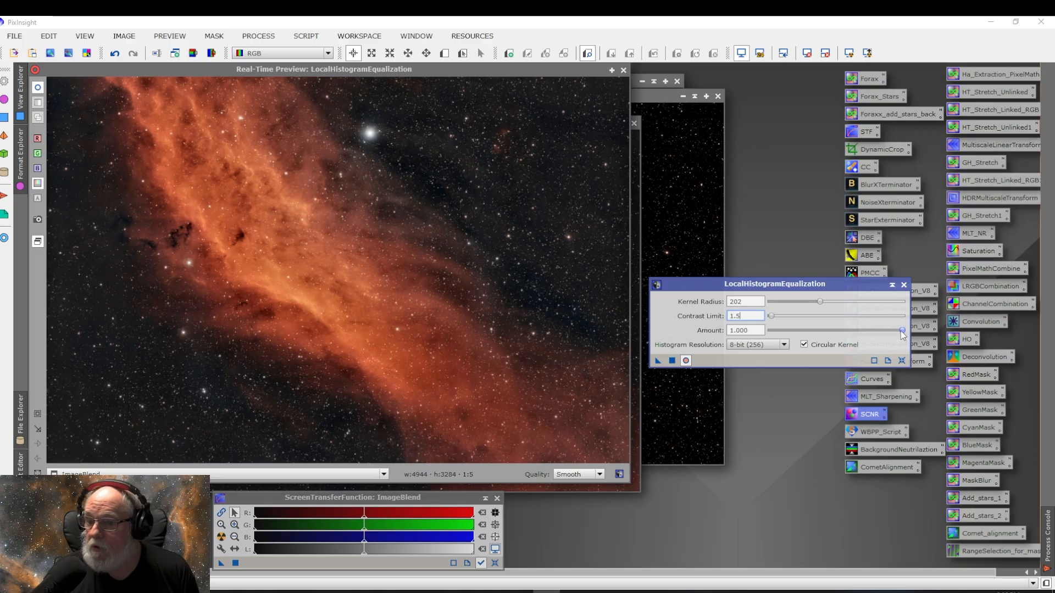
pyautogui.moveTo(904, 334); pyautogui.dragTo(837, 334)
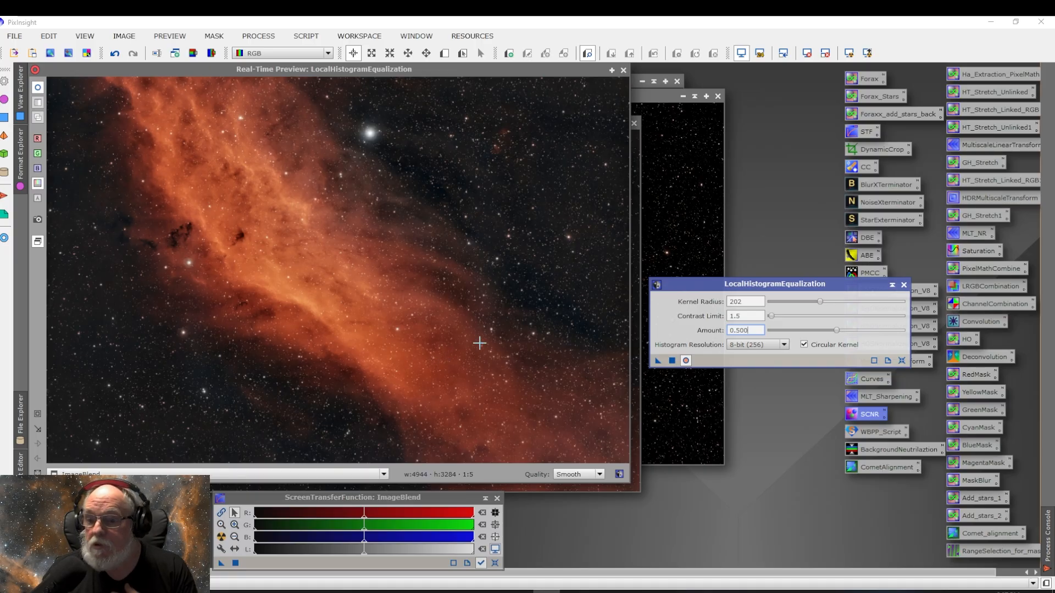
pyautogui.click(671, 360)
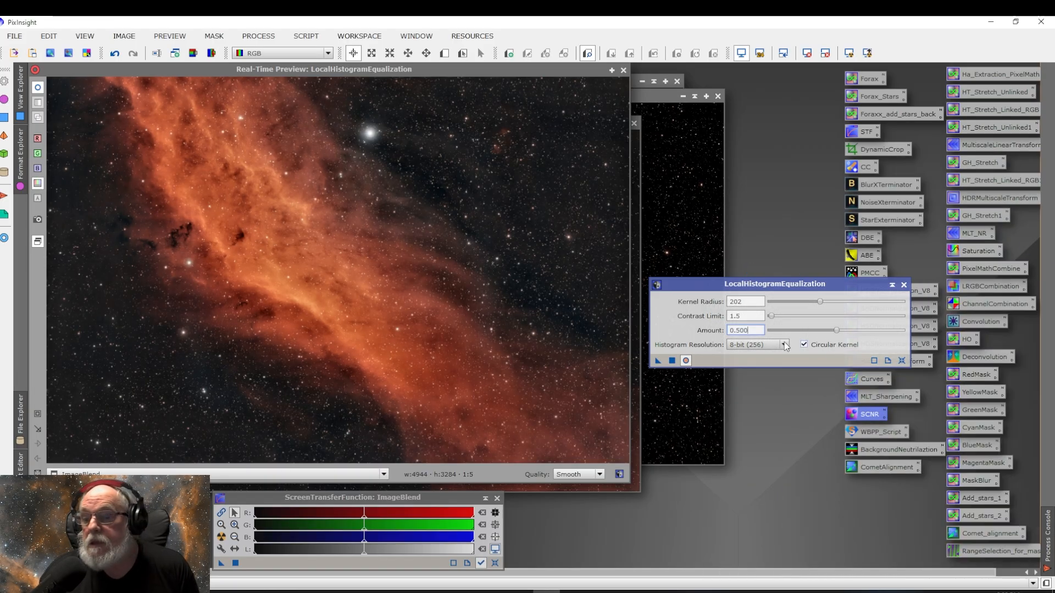
# Step: Toggle the real-time preview repeatedly to compare the equalized image against the original
pyautogui.click(686, 360)
pyautogui.click(685, 360)
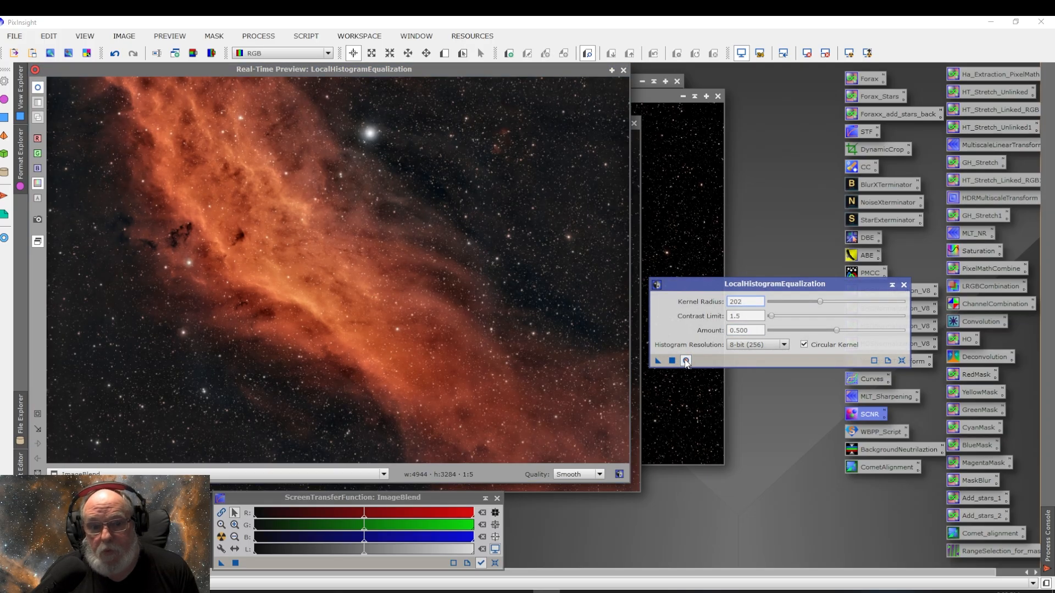
pyautogui.click(686, 360)
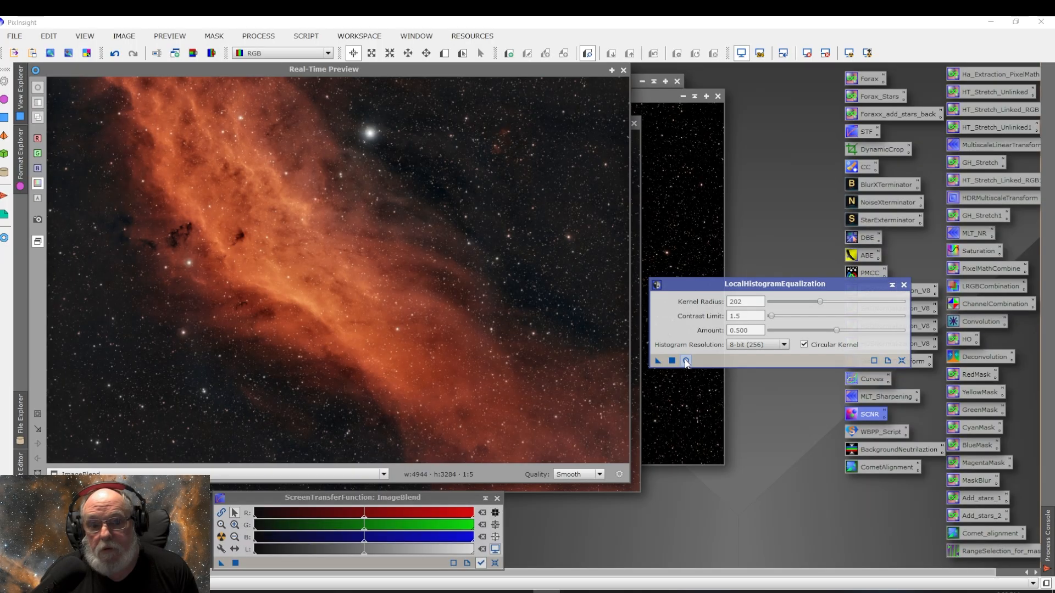
pyautogui.click(686, 360)
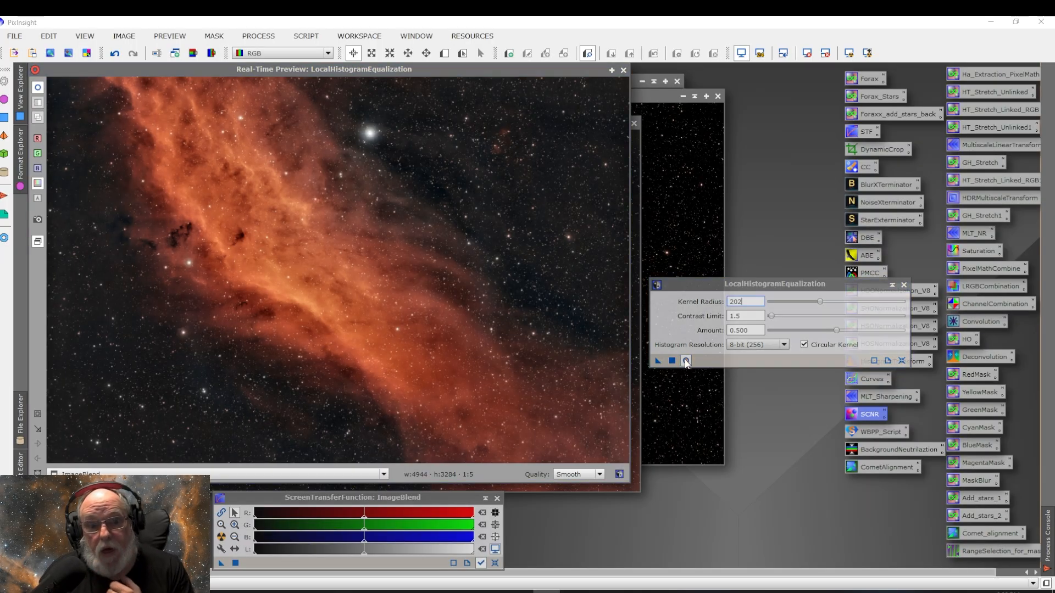
pyautogui.click(686, 360)
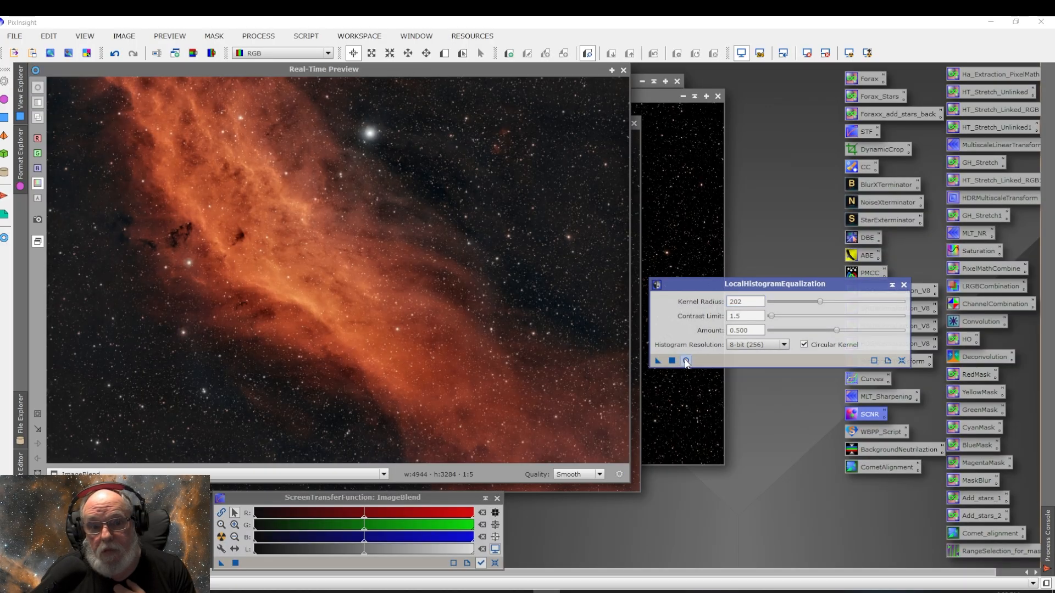
pyautogui.click(685, 360)
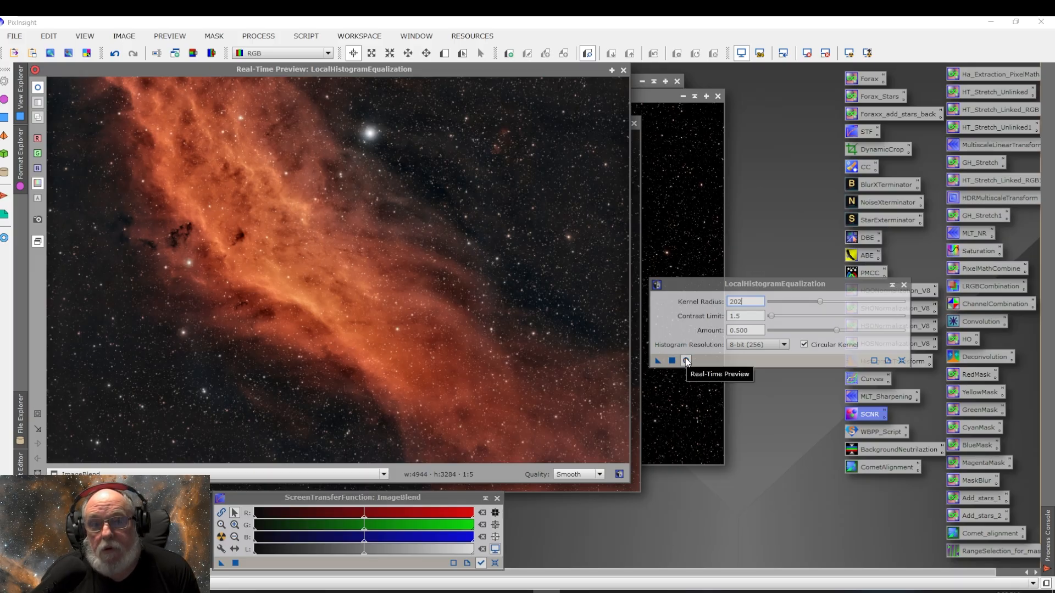
pyautogui.click(685, 360)
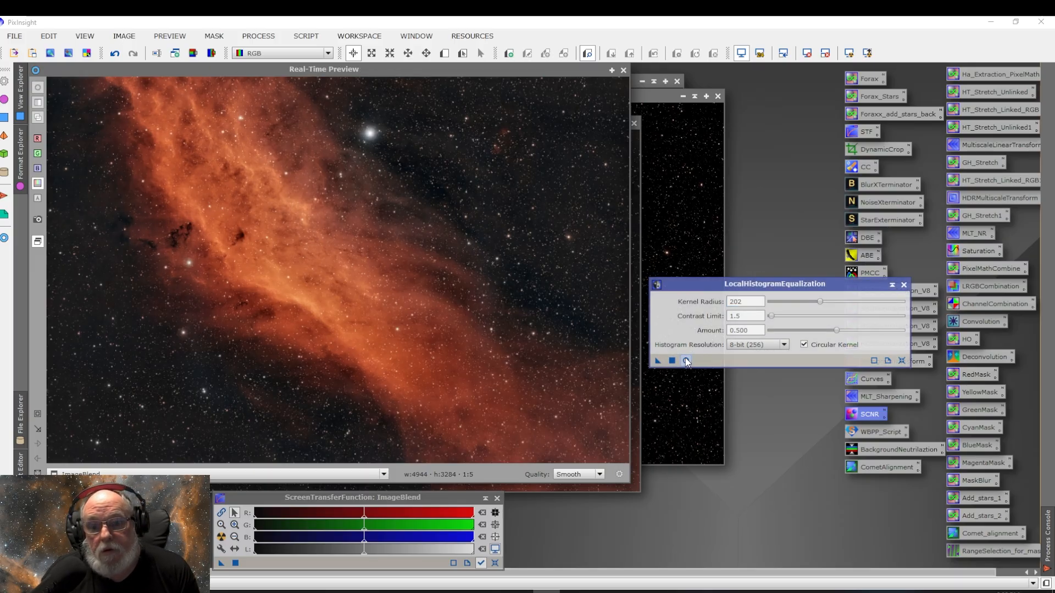
pyautogui.click(685, 360)
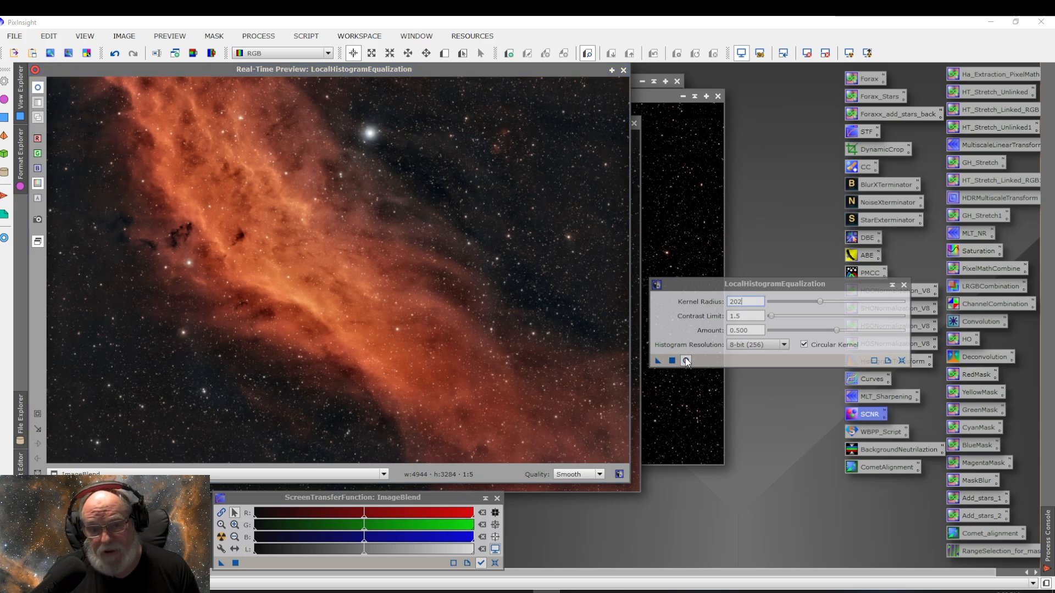
pyautogui.click(686, 361)
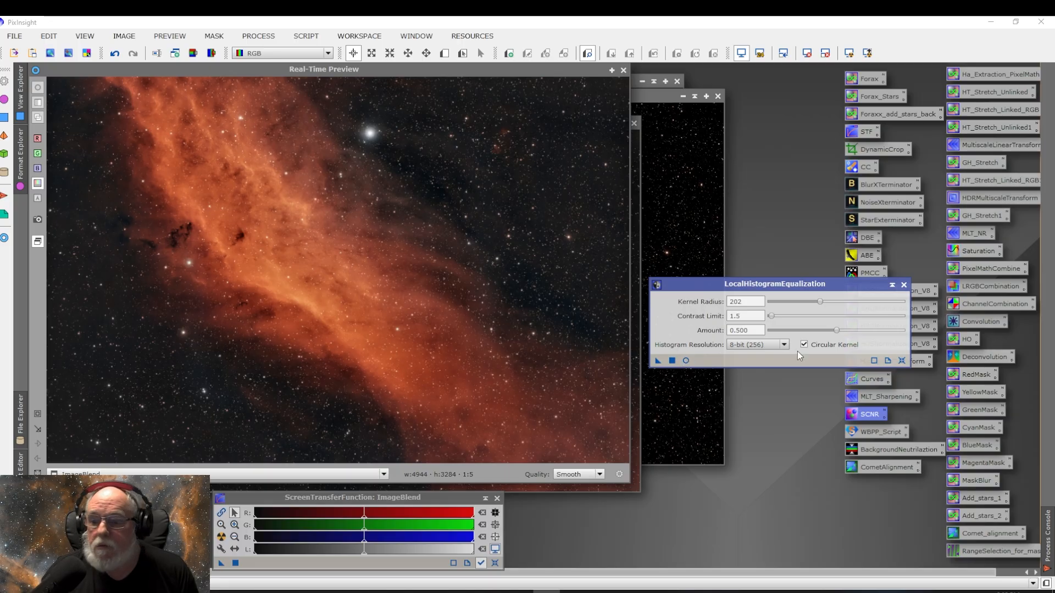
# Step: Close the LocalHistogramEqualization, real-time preview and ScreenTransferFunction windows and move the ImageBlend window up
pyautogui.click(903, 285)
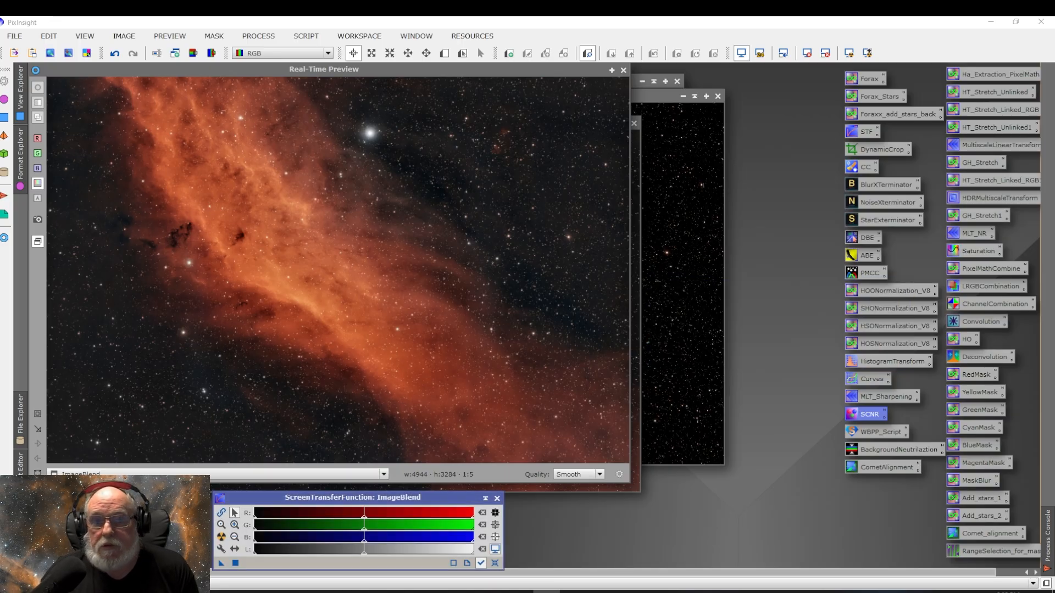
pyautogui.click(623, 70)
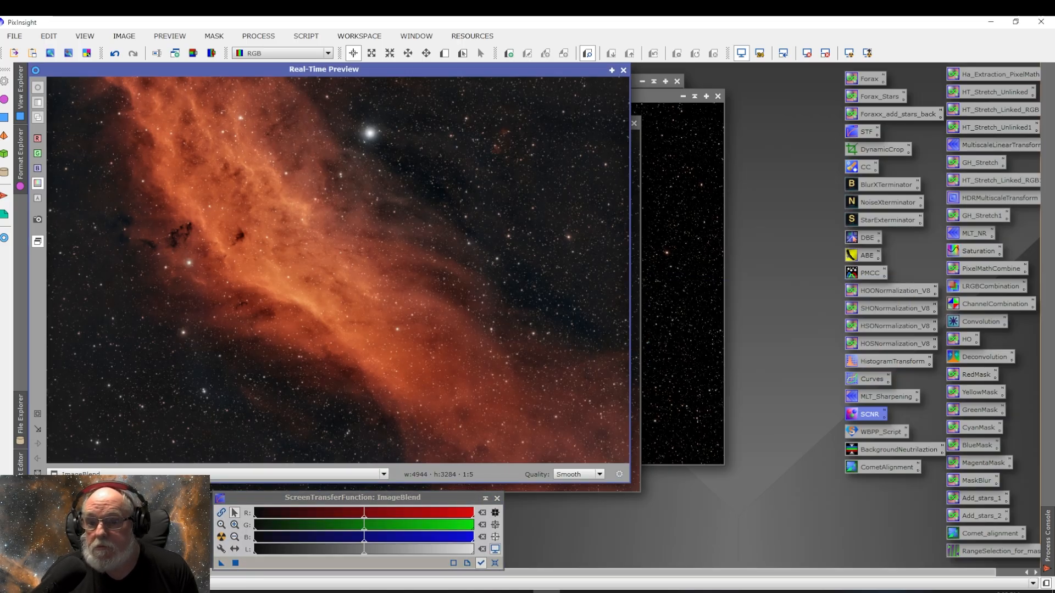
pyautogui.click(623, 70)
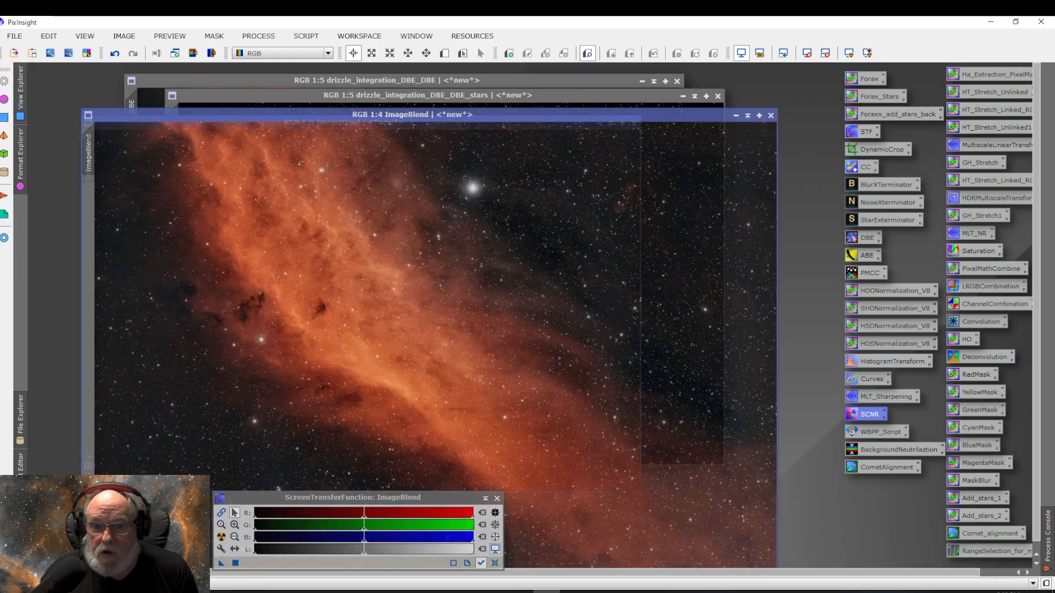
pyautogui.moveTo(614, 125); pyautogui.dragTo(606, 80)
pyautogui.click(498, 499)
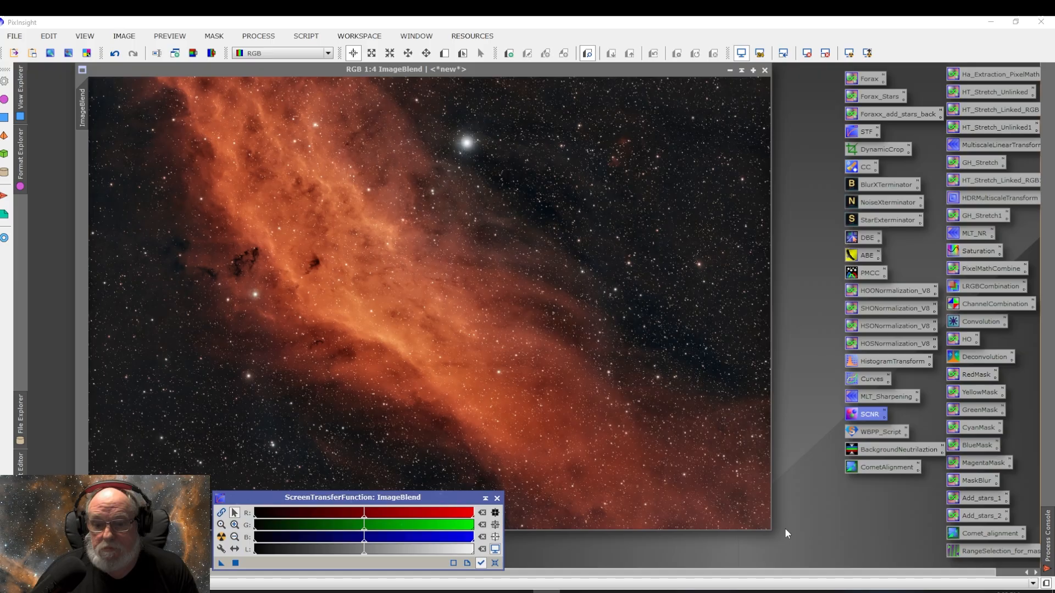
pyautogui.click(498, 498)
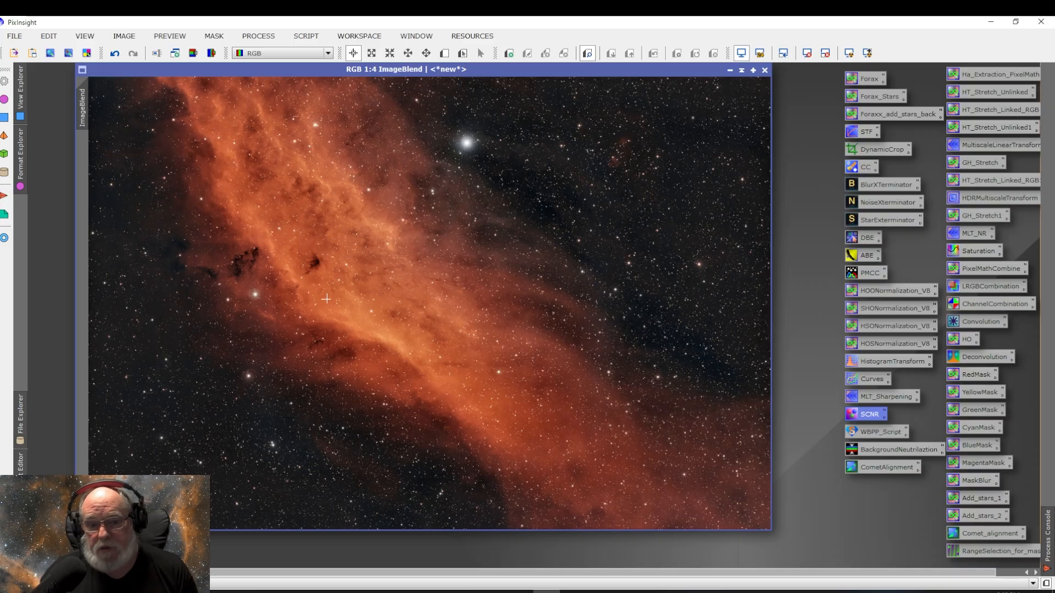
# Step: Apply HDRMultiscaleTransform with 8 layers to ImageBlend, then undo, redo and undo it to compare
pyautogui.click(263, 36)
pyautogui.moveTo(372, 64)
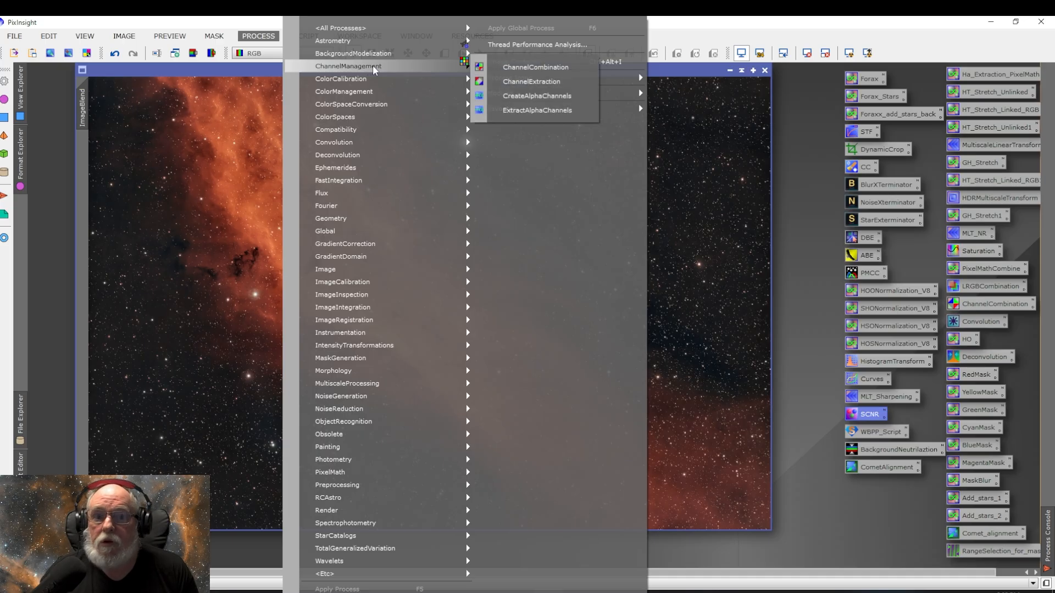
pyautogui.moveTo(371, 28)
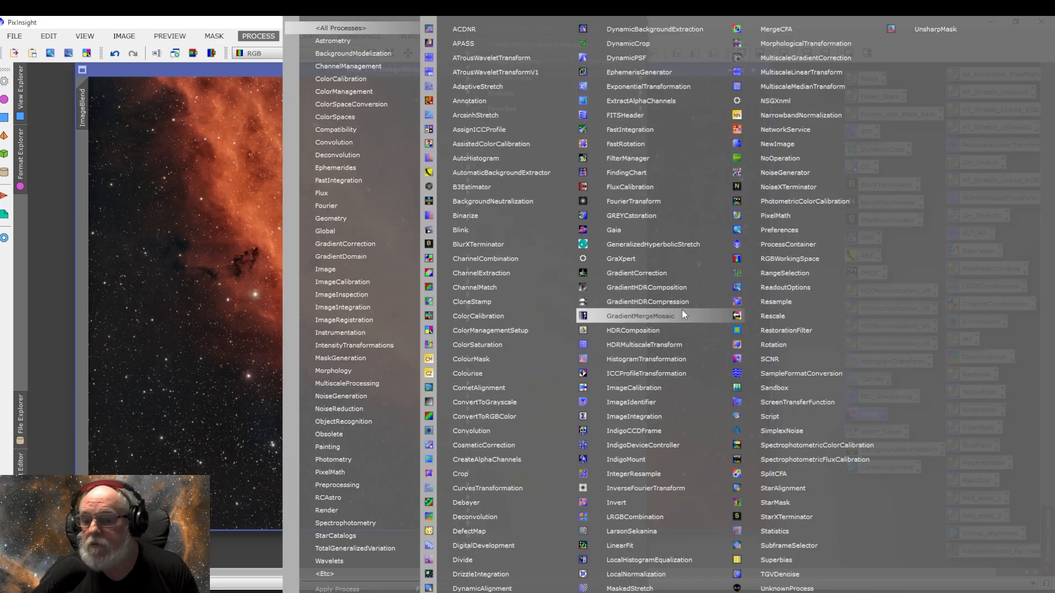
pyautogui.click(686, 346)
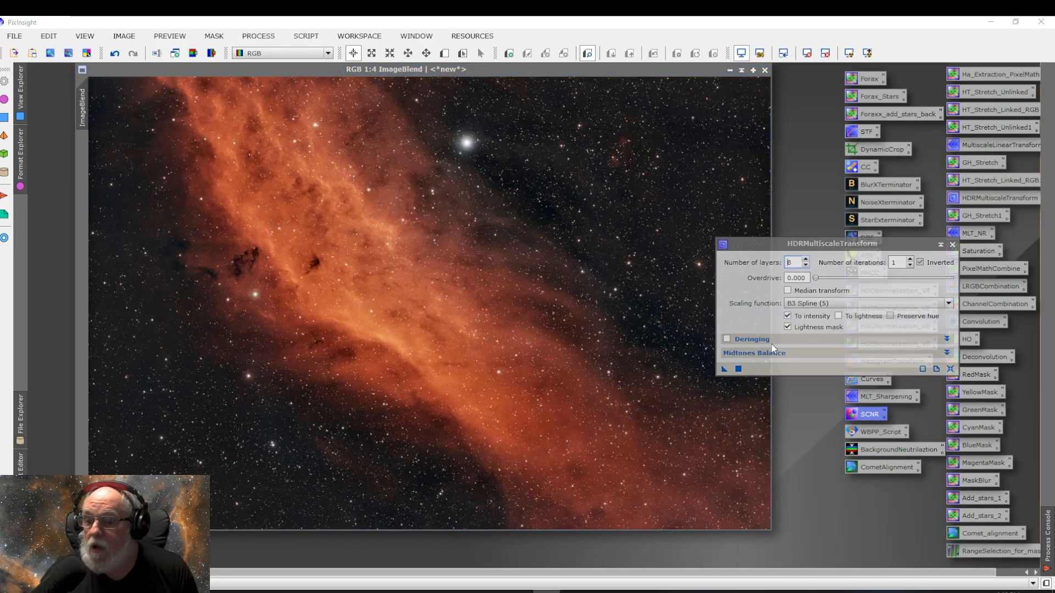
pyautogui.click(723, 374)
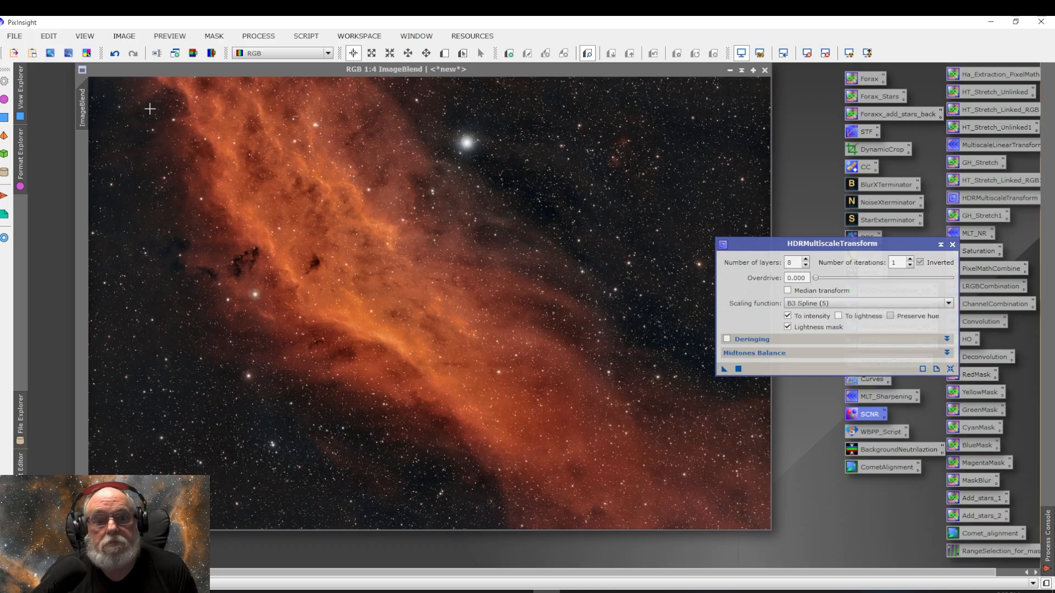
pyautogui.click(115, 55)
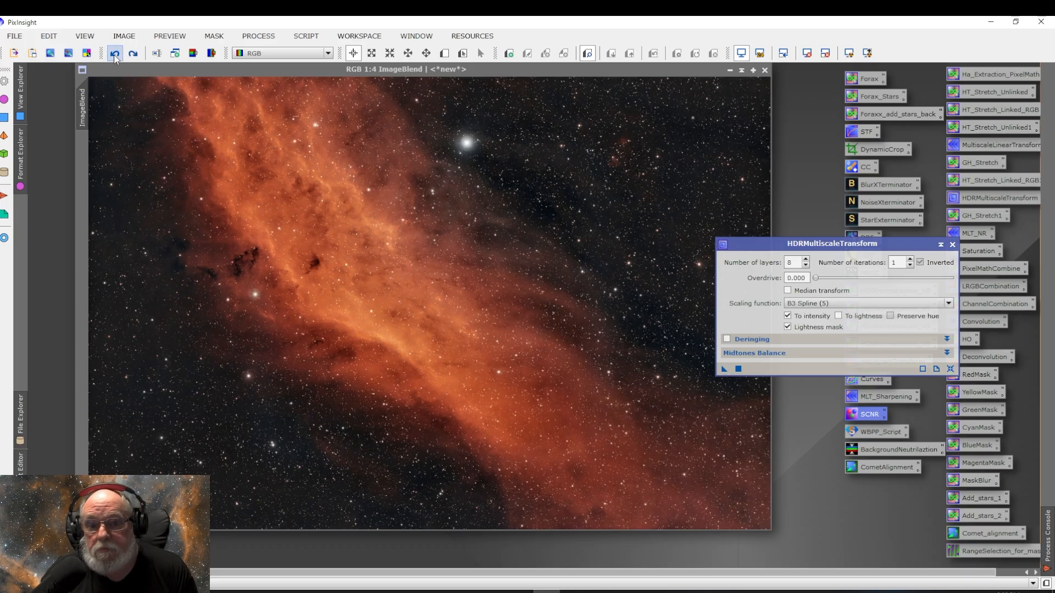
pyautogui.click(133, 55)
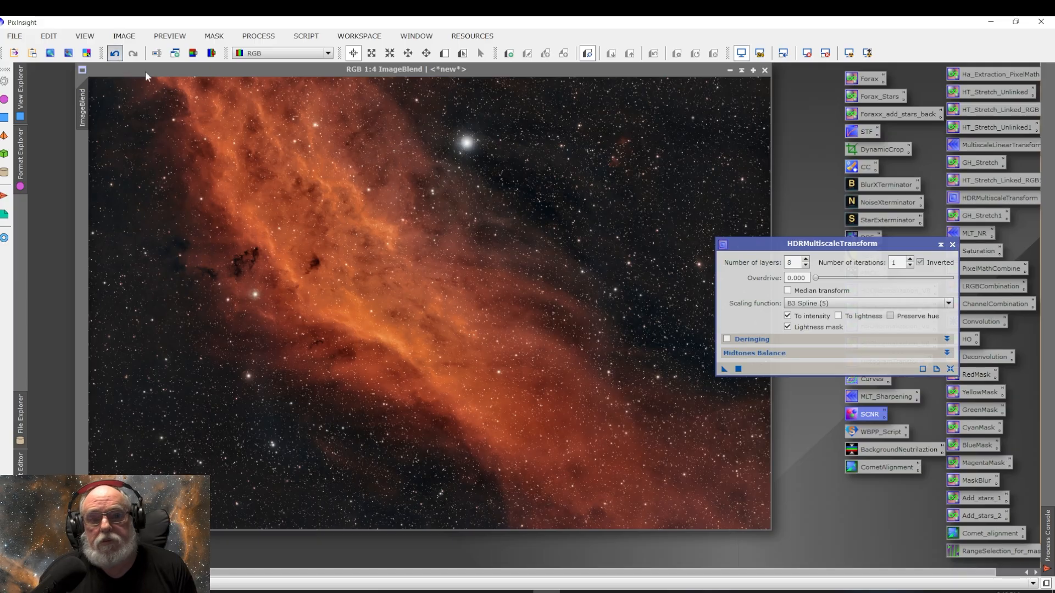
pyautogui.click(115, 53)
# Step: Apply HDRMultiscaleTransform with 6 layers to ImageBlend and undo it to compare
pyautogui.click(805, 266)
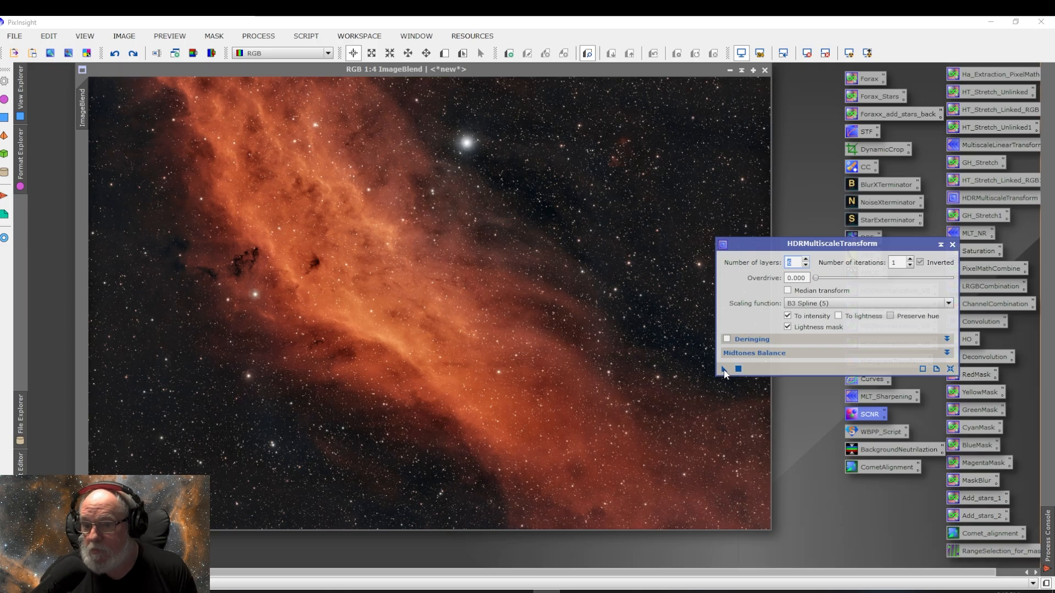
pyautogui.moveTo(724, 371); pyautogui.dragTo(579, 372)
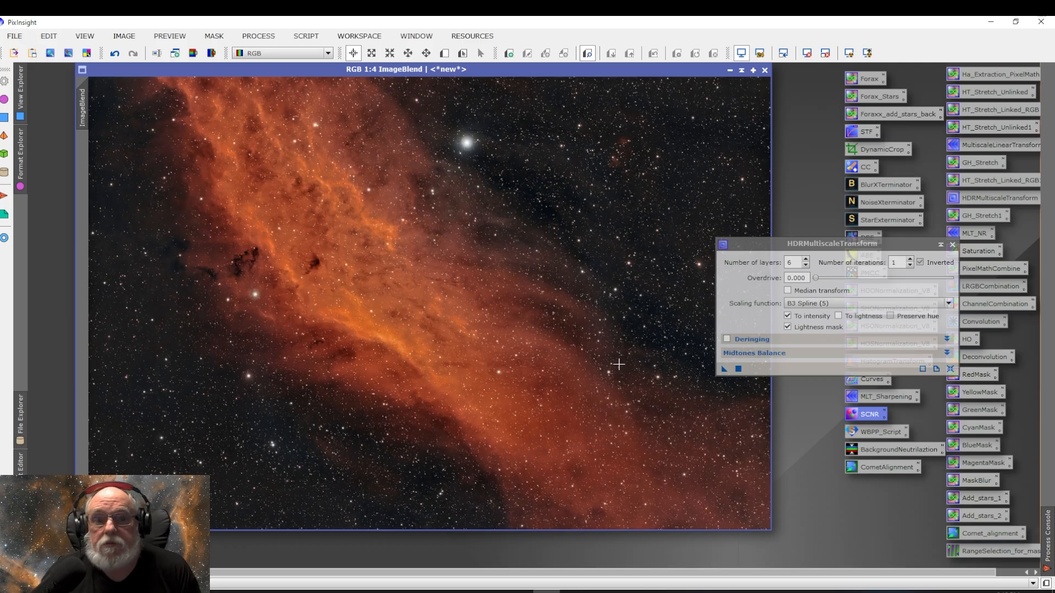
pyautogui.click(115, 54)
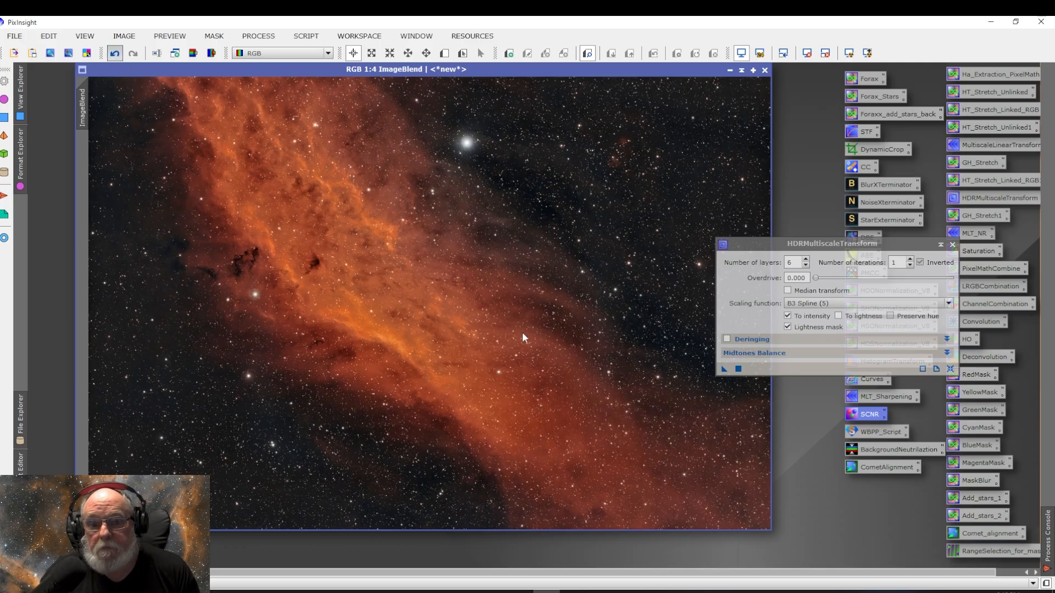
# Step: Apply HDRMultiscaleTransform with 8 layers to ImageBlend and close the HDRMultiscaleTransform window
pyautogui.click(806, 261)
pyautogui.click(806, 260)
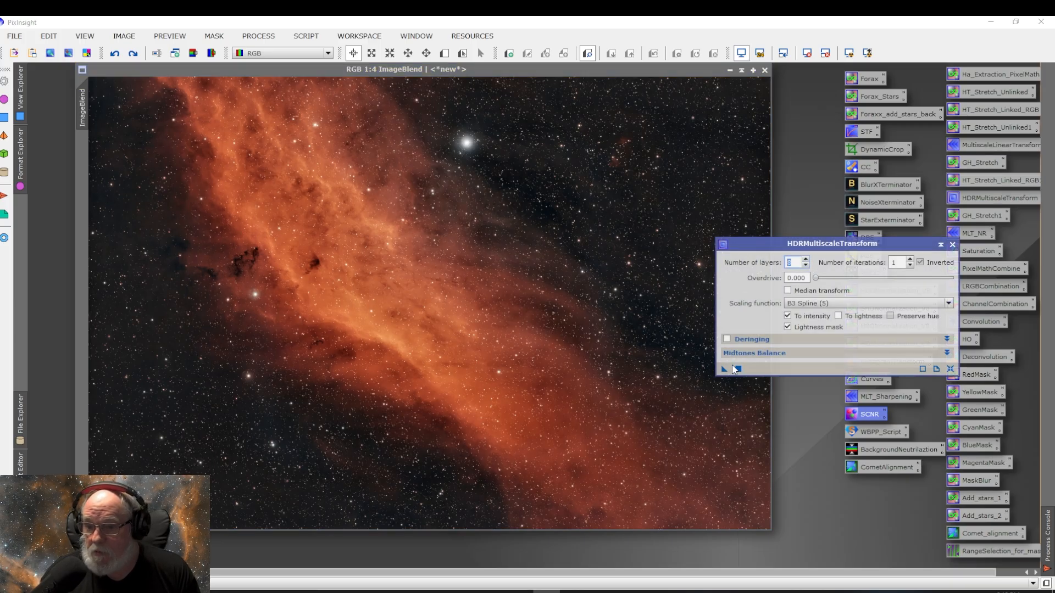
pyautogui.click(736, 368)
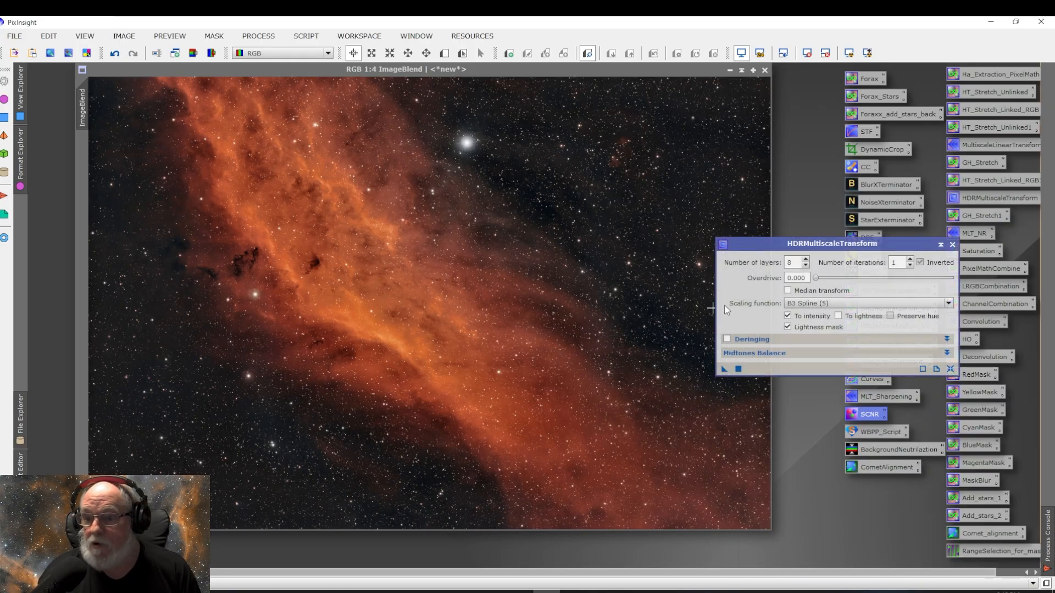
pyautogui.click(952, 245)
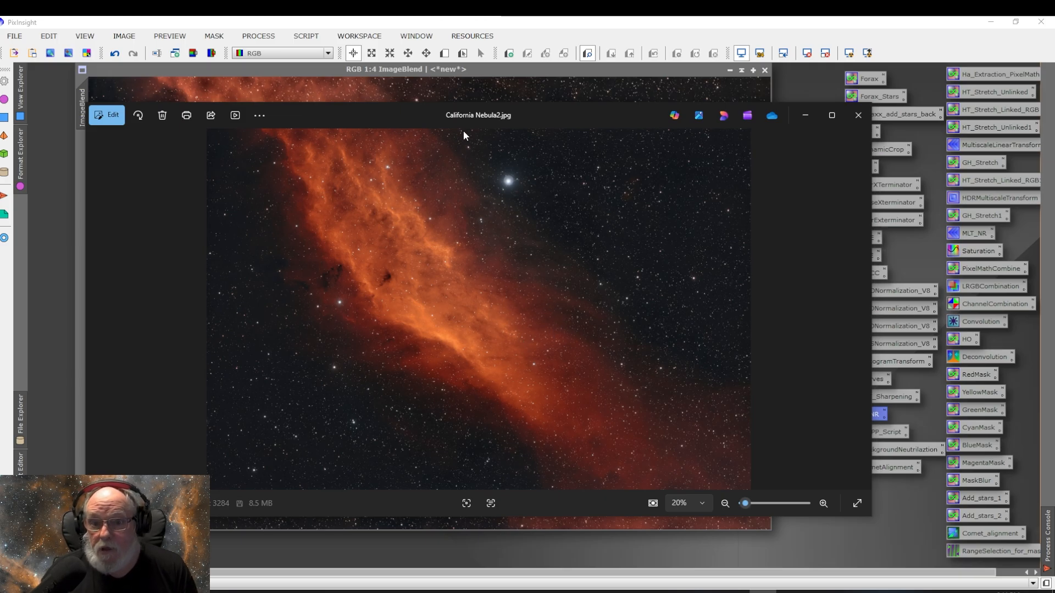
# Step: Compare against the earlier California Nebula2 version, placing its window over ImageBlend at the same 1:4 zoom
pyautogui.moveTo(457, 117); pyautogui.dragTo(526, 147)
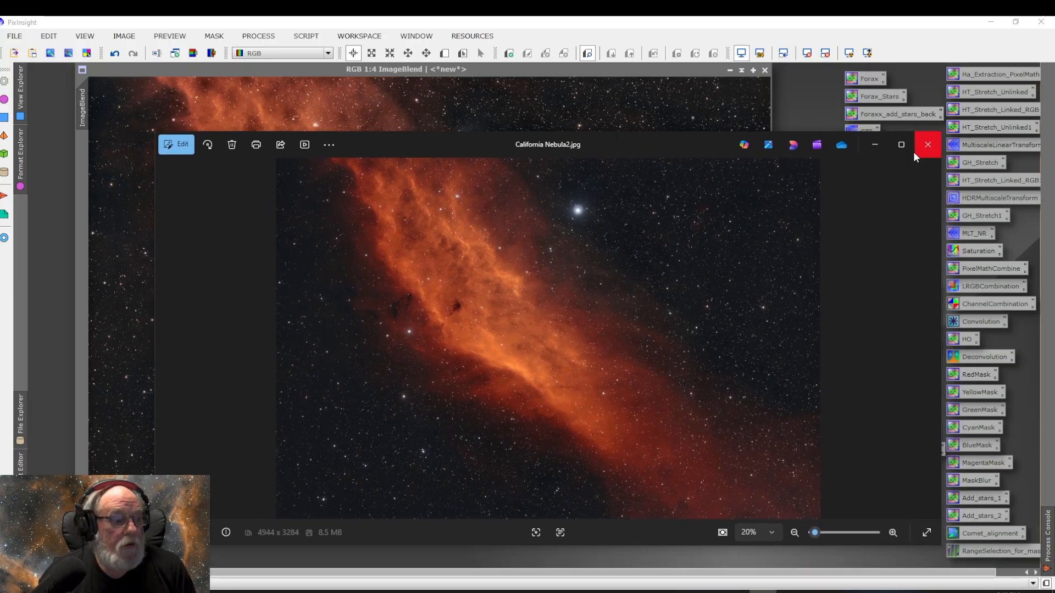
pyautogui.click(928, 146)
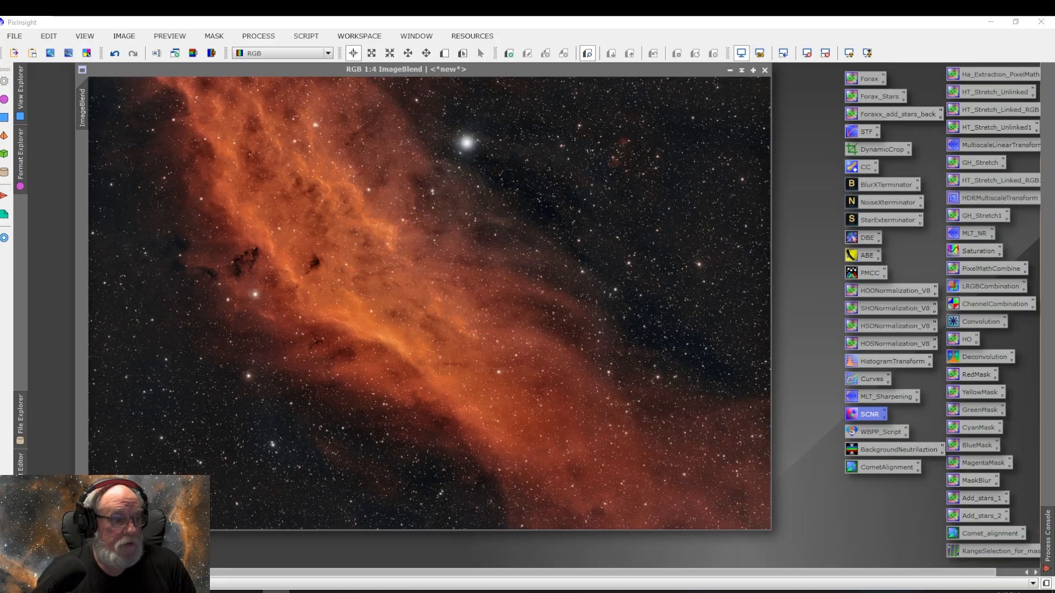
pyautogui.click(328, 332)
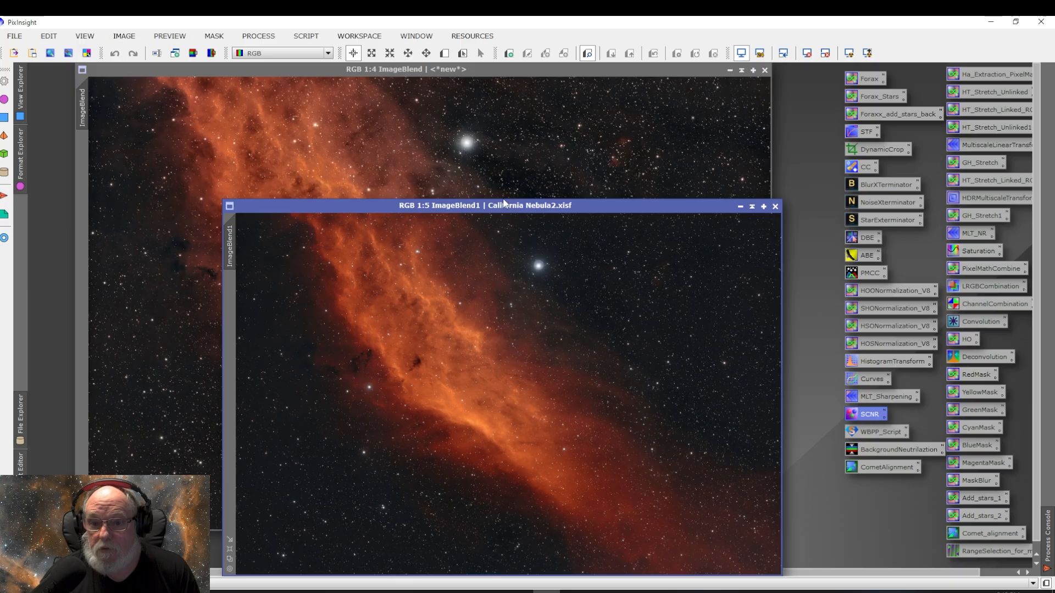
pyautogui.moveTo(514, 204); pyautogui.dragTo(457, 132)
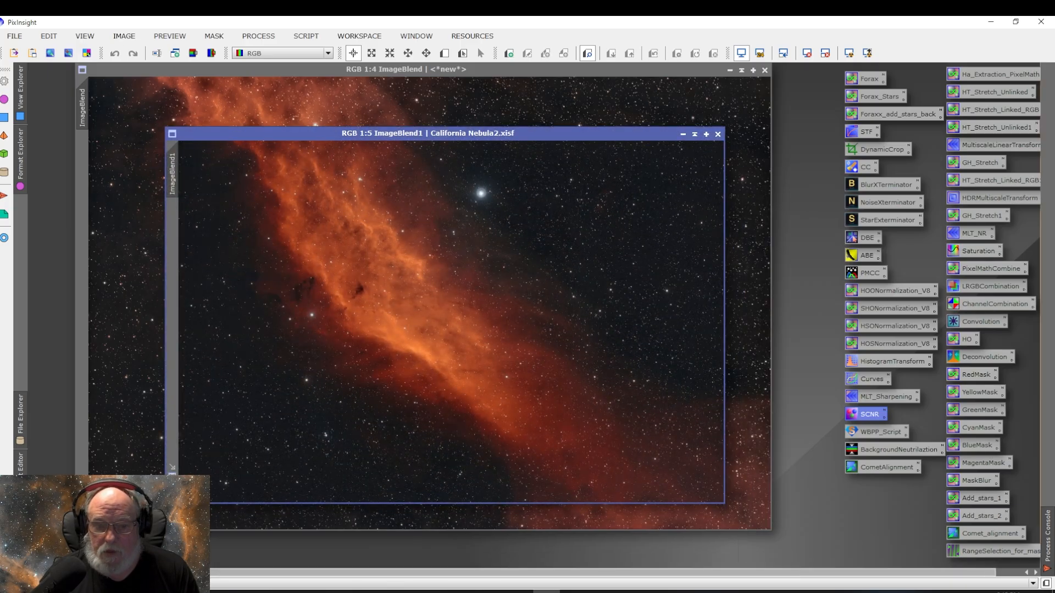
pyautogui.scroll(1, 472, 219)
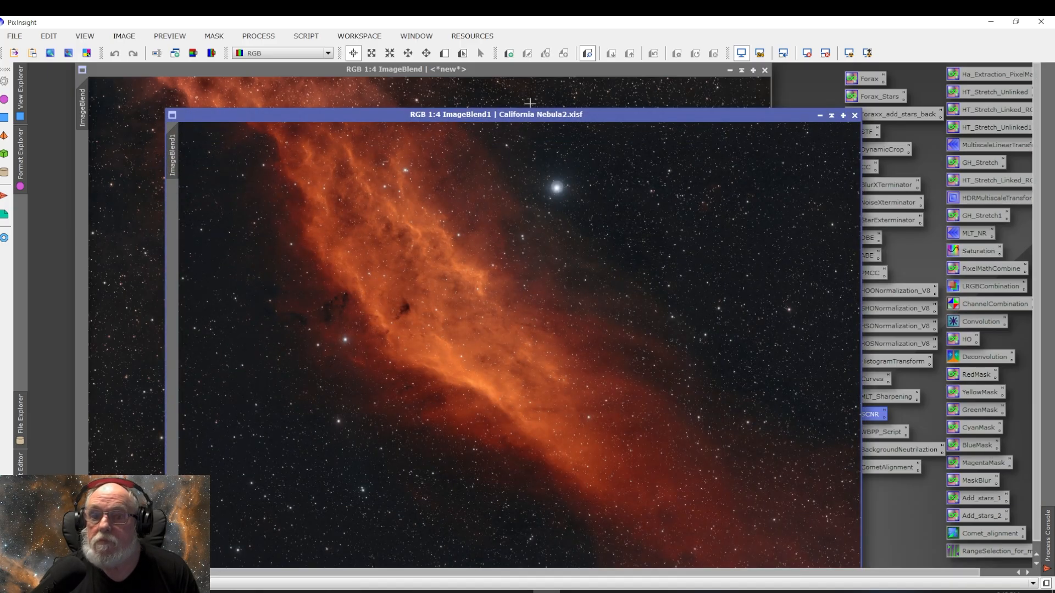
pyautogui.moveTo(536, 117); pyautogui.dragTo(446, 71)
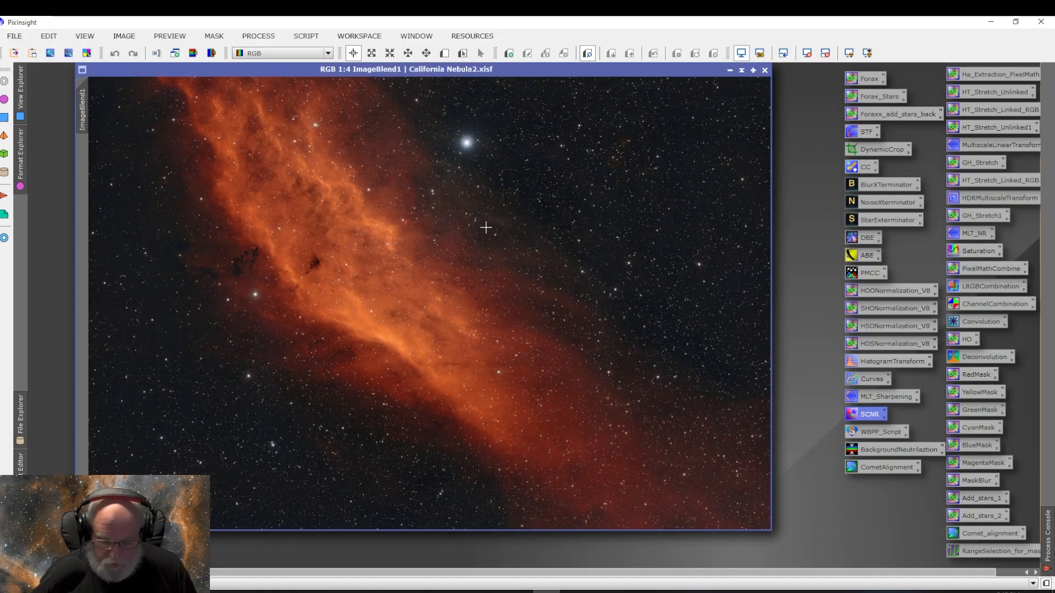
# Step: Switch back and forth between ImageBlend and the California Nebula2 image to compare the two versions
pyautogui.hotkey('ctrl', 'pagedown')
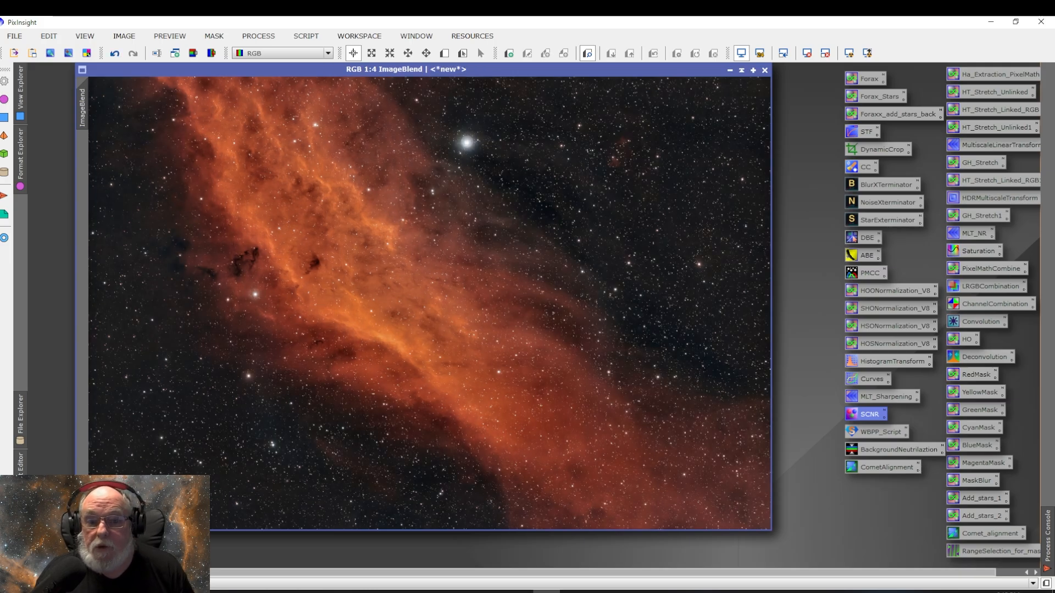
pyautogui.hotkey('ctrl', 'pagedown')
pyautogui.hotkey('ctrl', 'pagedown')
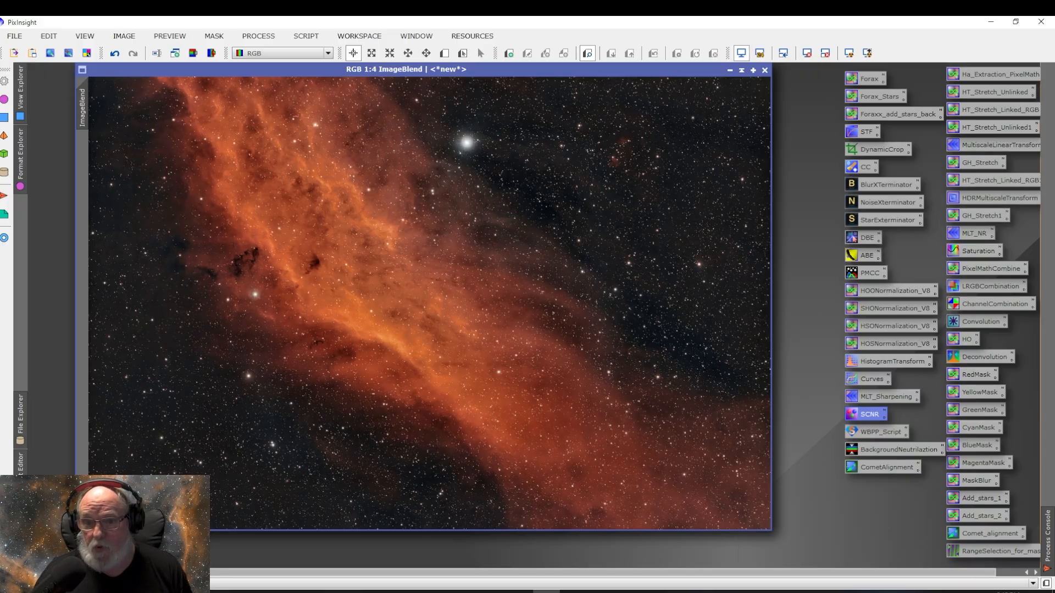
pyautogui.hotkey('ctrl', 'pagedown')
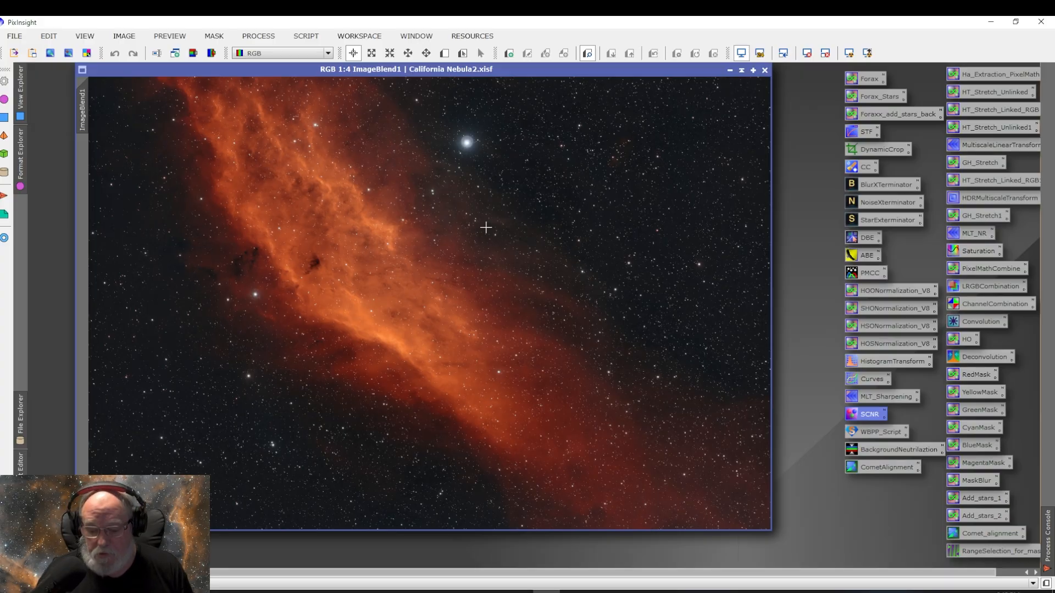
pyautogui.hotkey('ctrl', 'pageup')
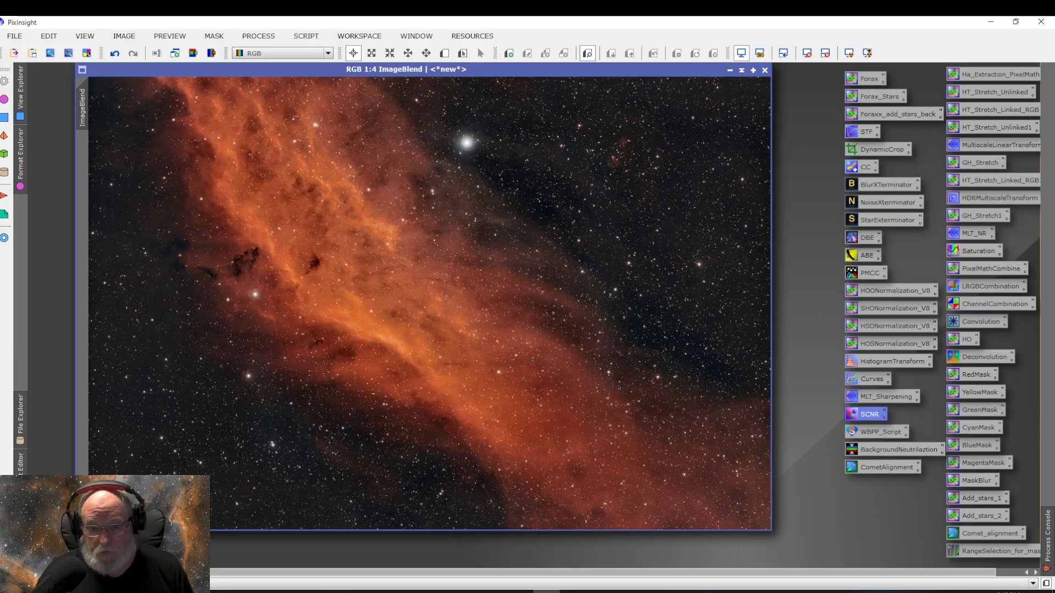
pyautogui.hotkey('ctrl', 'pagedown')
pyautogui.hotkey('ctrl', 'pageup')
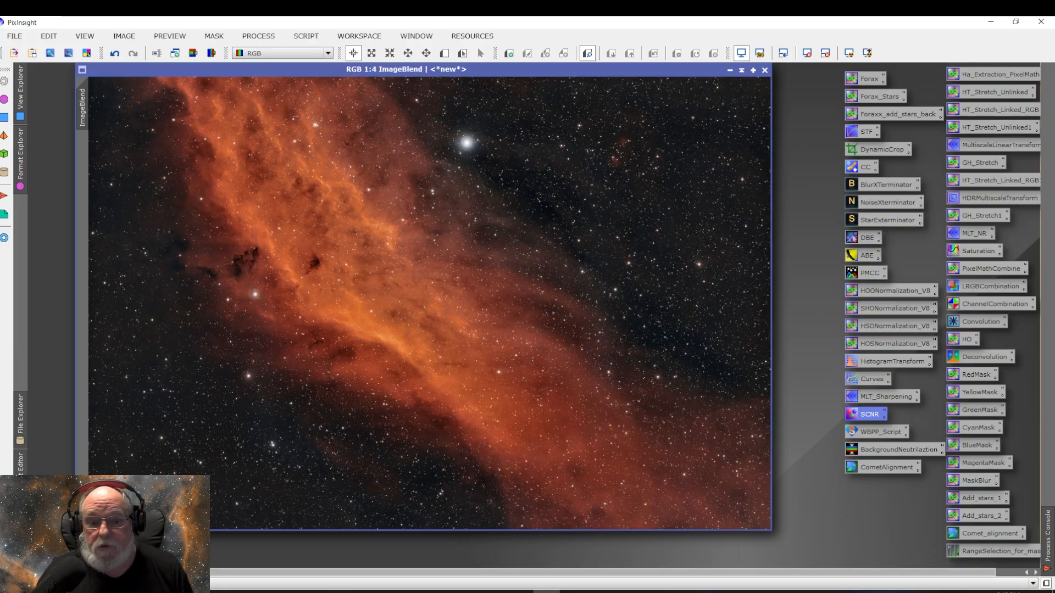
pyautogui.hotkey('ctrl', 'pagedown')
pyautogui.hotkey('ctrl', 'pageup')
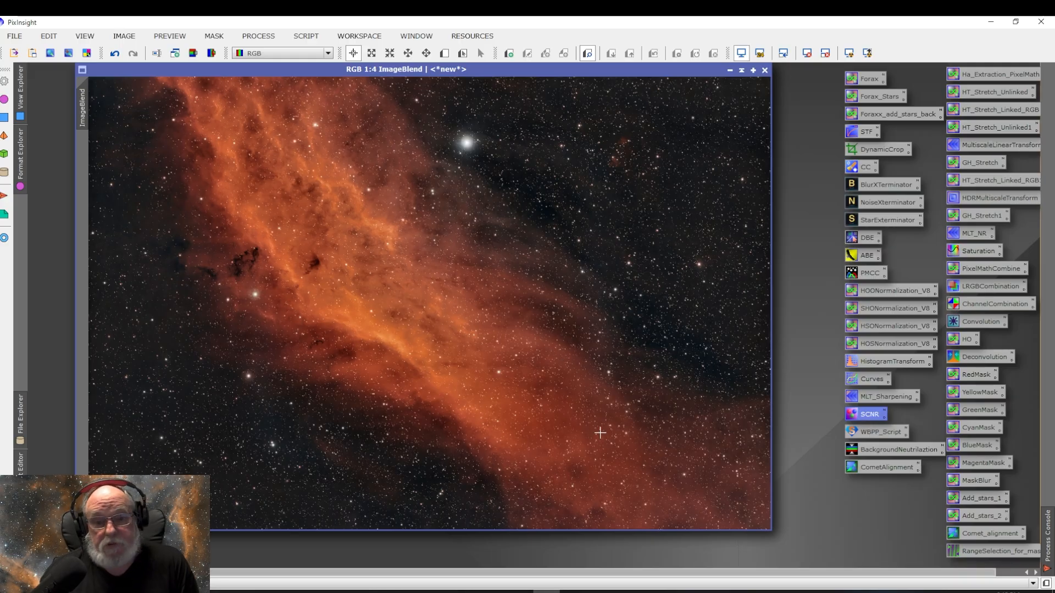
# Step: Save ImageBlend as California Nebula.xisf in the 2025-11-22 California Nebula folder with default XISF options
pyautogui.click(19, 38)
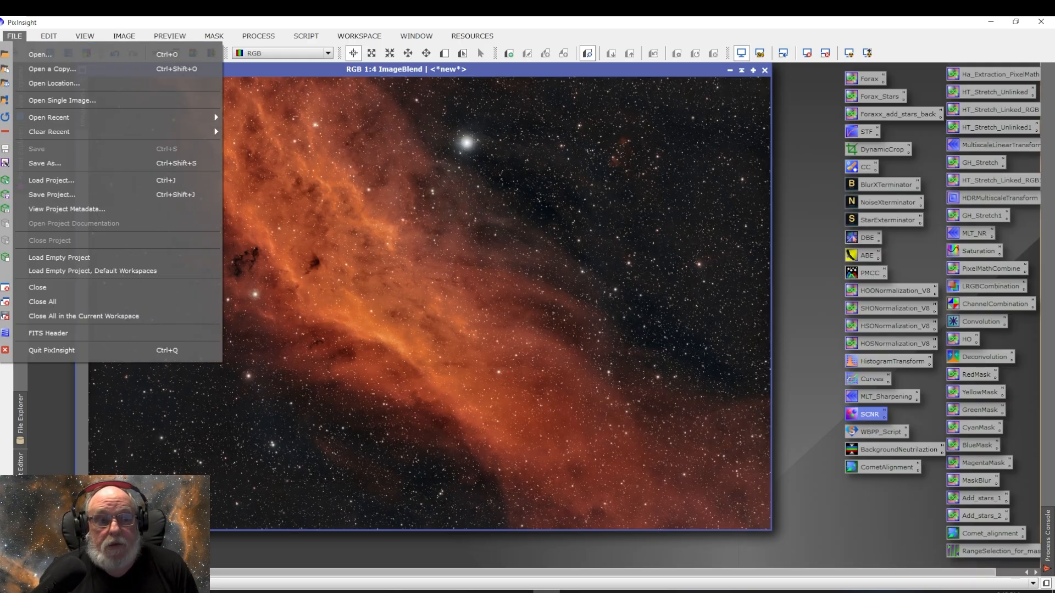
pyautogui.click(45, 163)
pyautogui.click(15, 36)
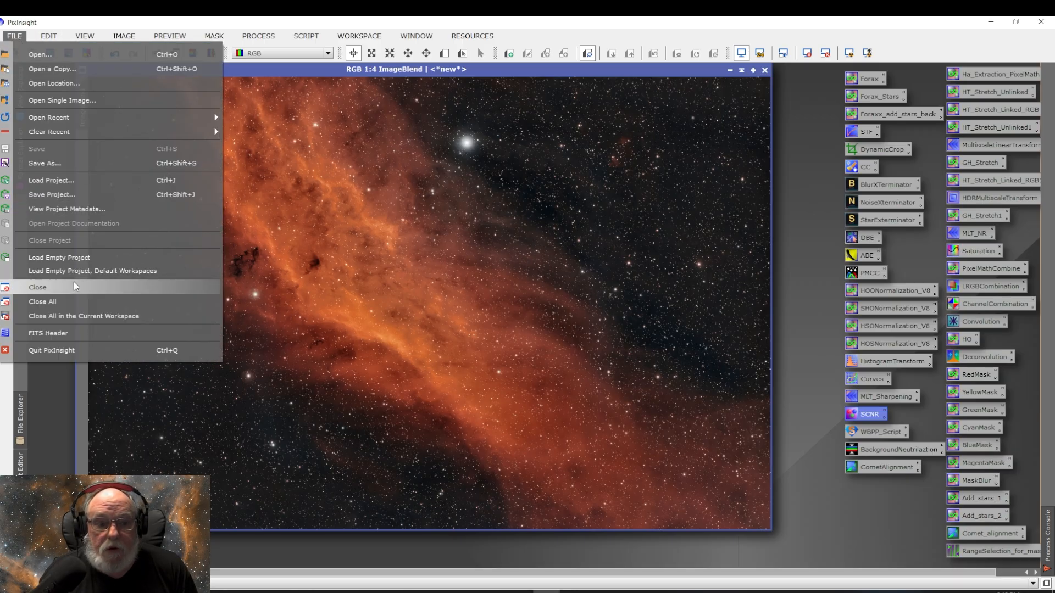
pyautogui.click(52, 165)
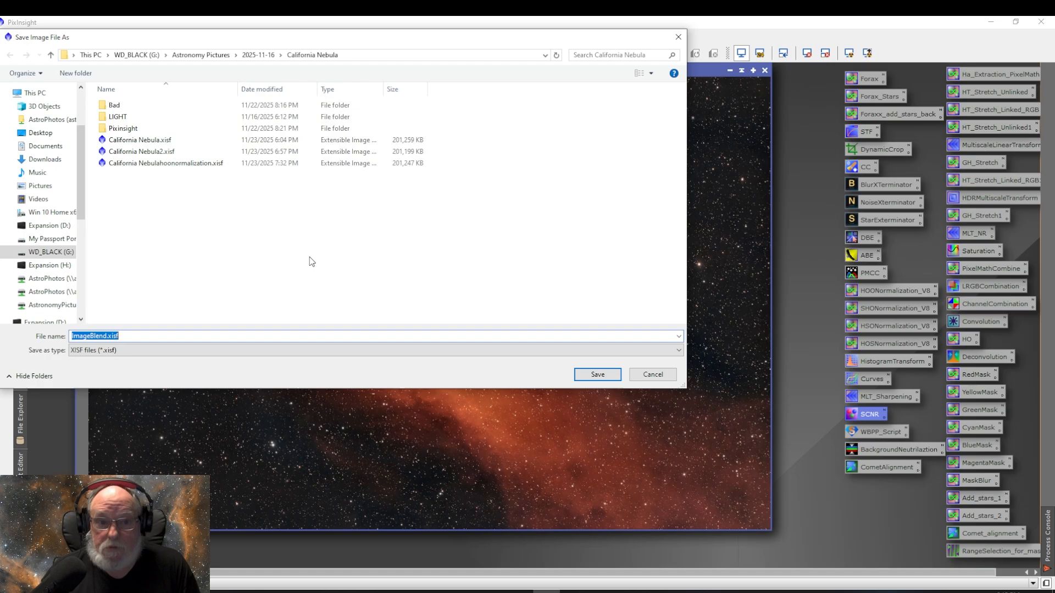
pyautogui.click(51, 56)
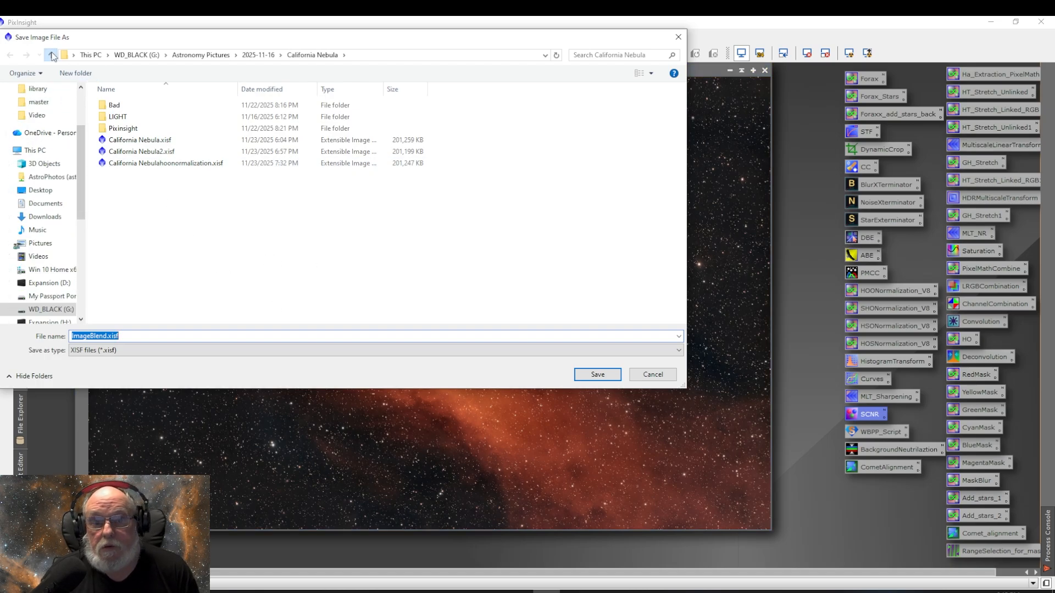
pyautogui.click(52, 56)
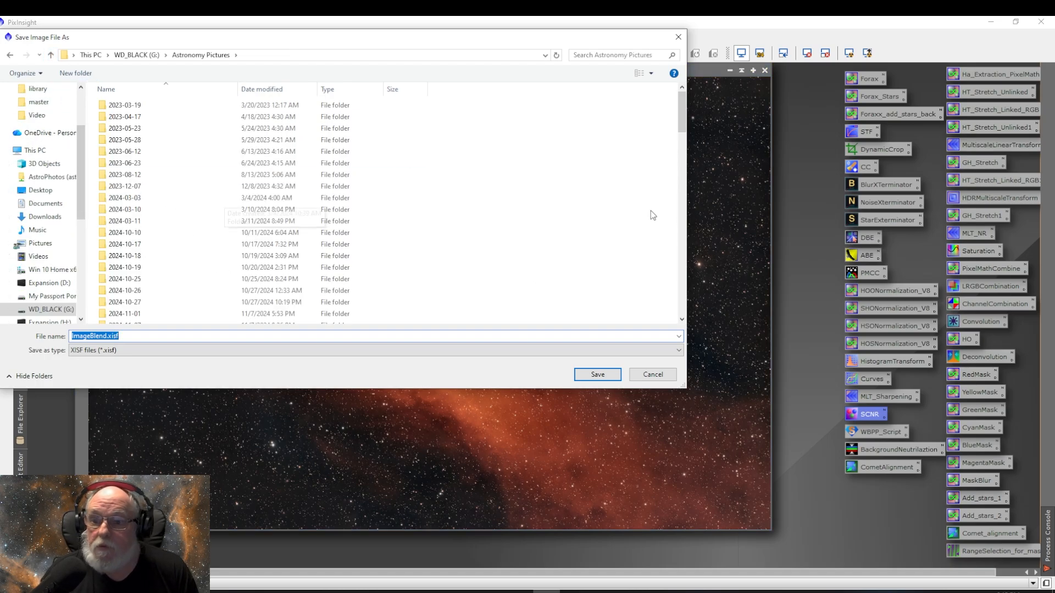
pyautogui.moveTo(682, 113); pyautogui.dragTo(684, 308)
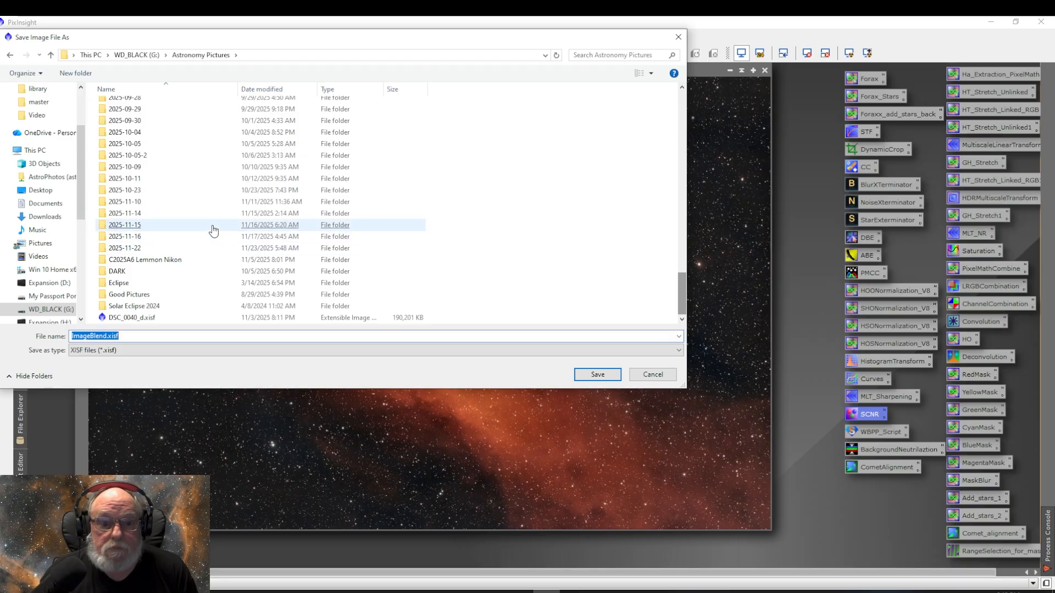
pyautogui.doubleClick(164, 248)
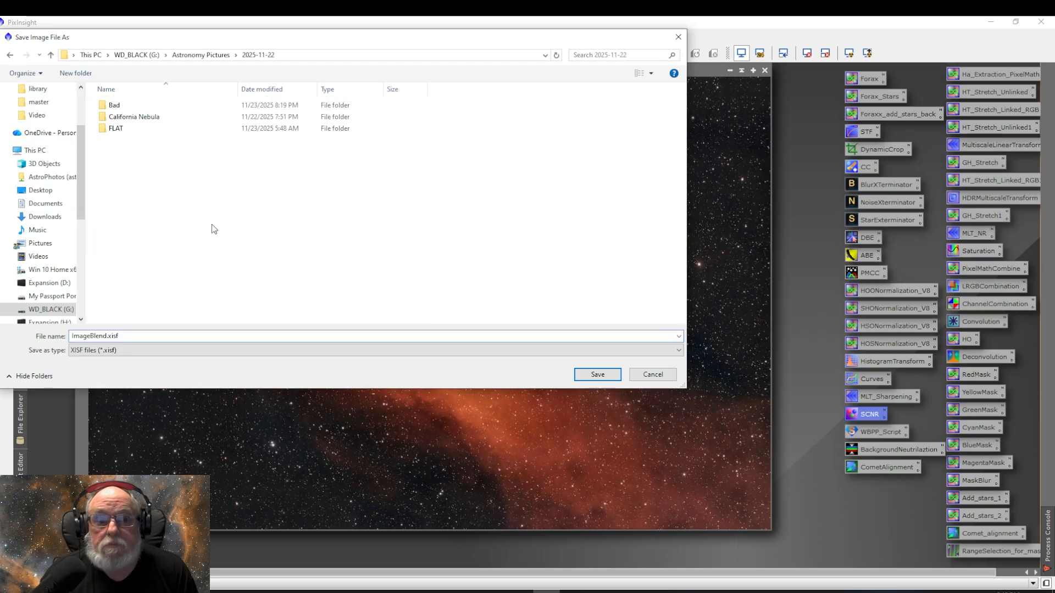
pyautogui.doubleClick(136, 117)
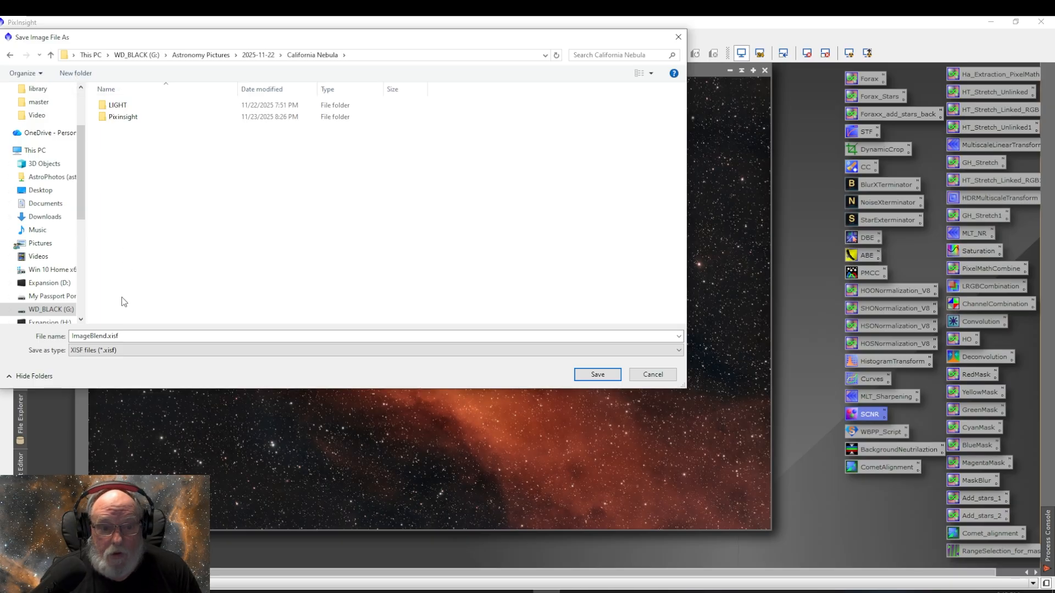
pyautogui.tripleClick(136, 336)
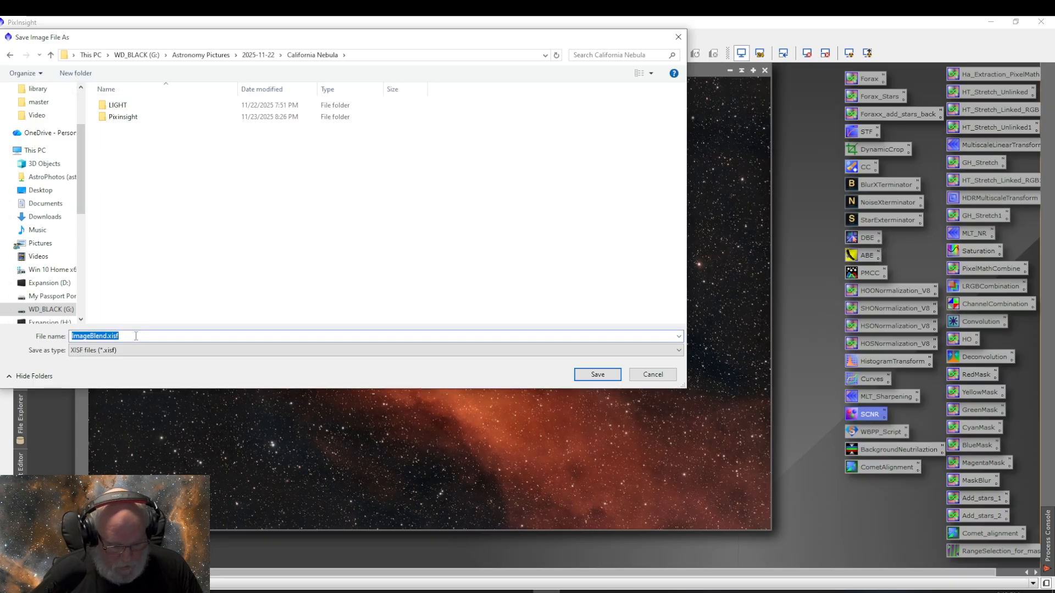
pyautogui.write('California')
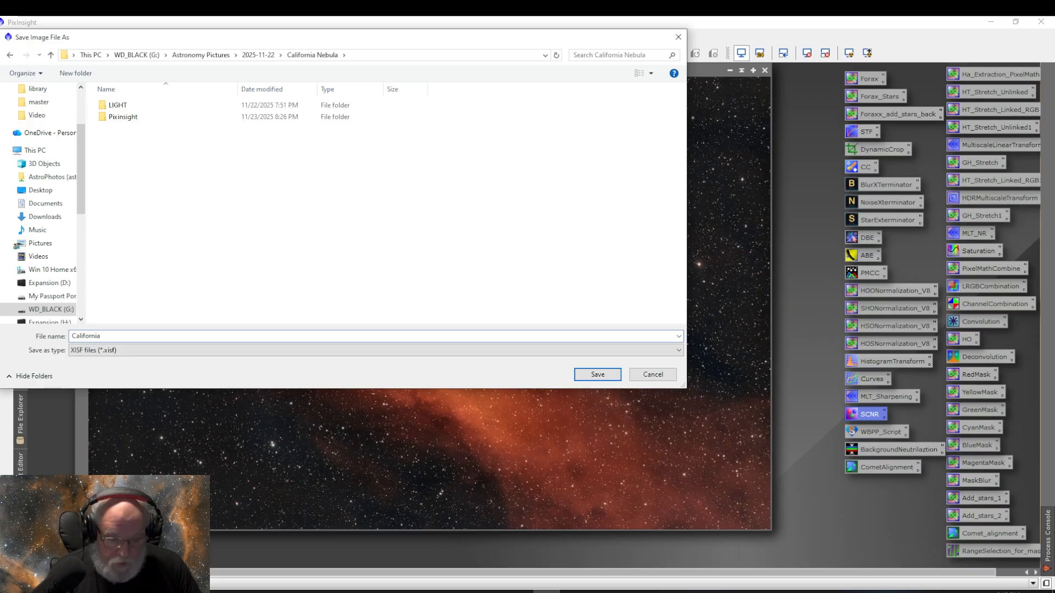
pyautogui.write(' Nev')
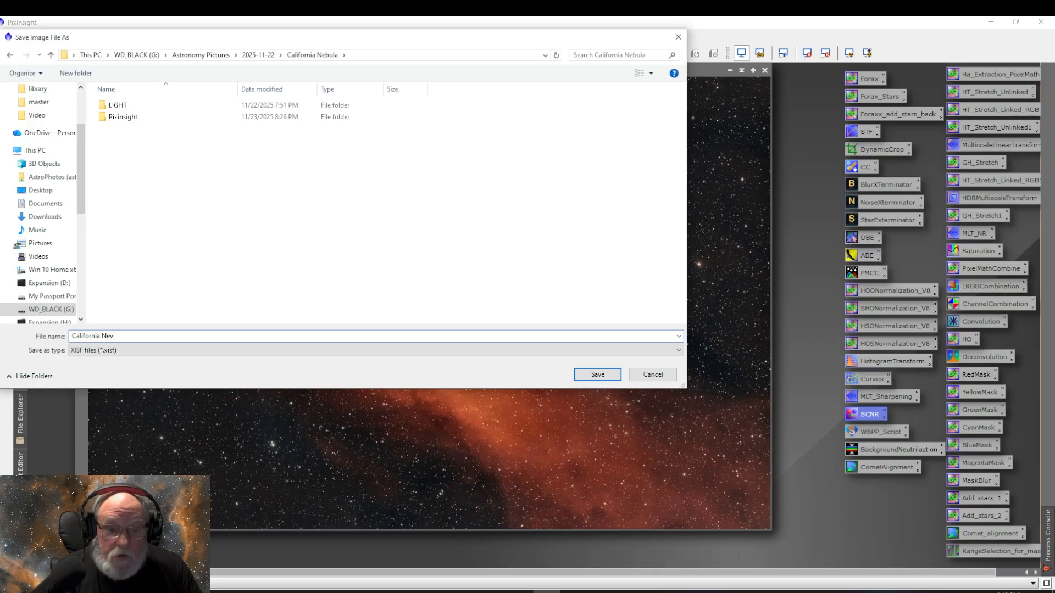
pyautogui.press('BackSpace')
pyautogui.write('bula')
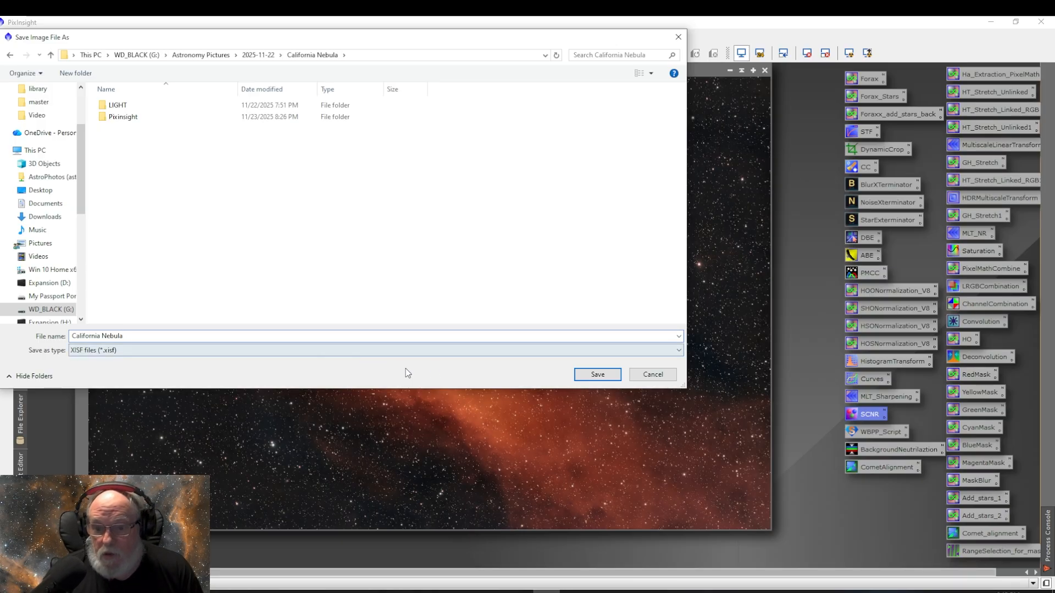
pyautogui.click(594, 376)
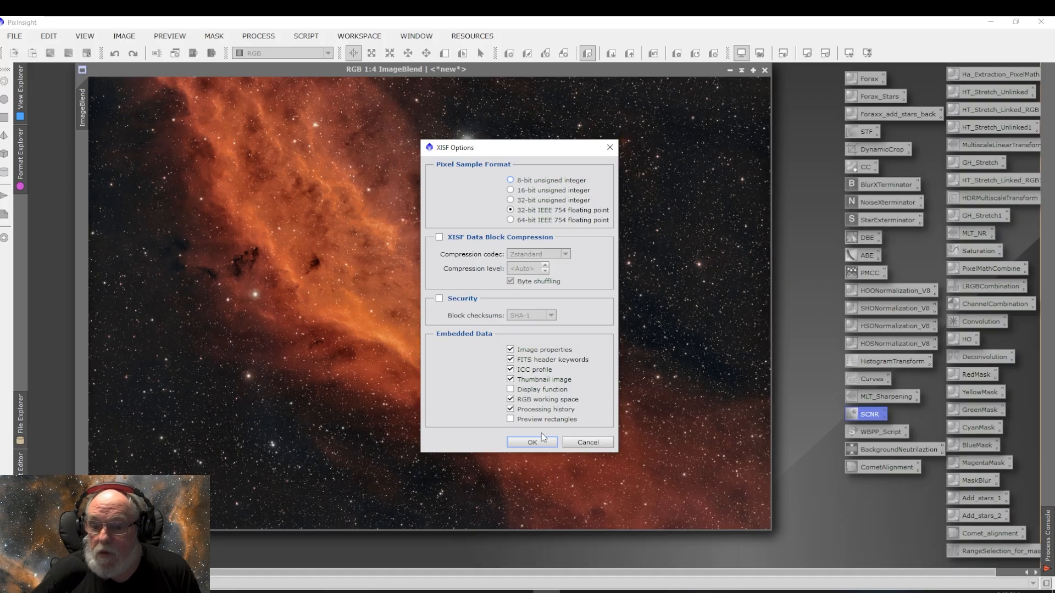
pyautogui.click(531, 442)
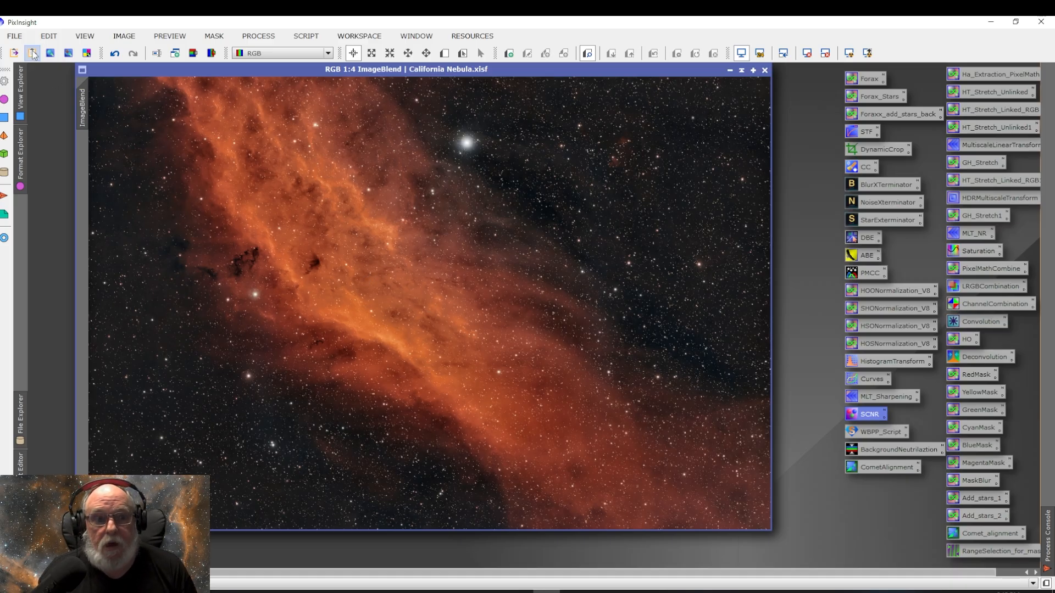
# Step: Save the image again as California Nebula.jpg in JPEG format with quality 100
pyautogui.click(15, 36)
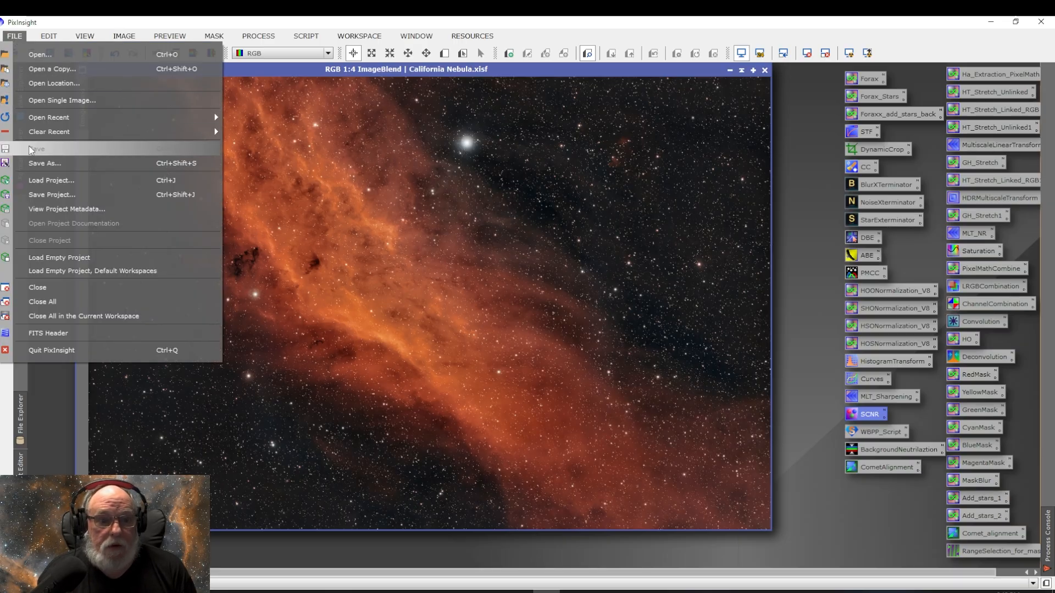
pyautogui.click(31, 163)
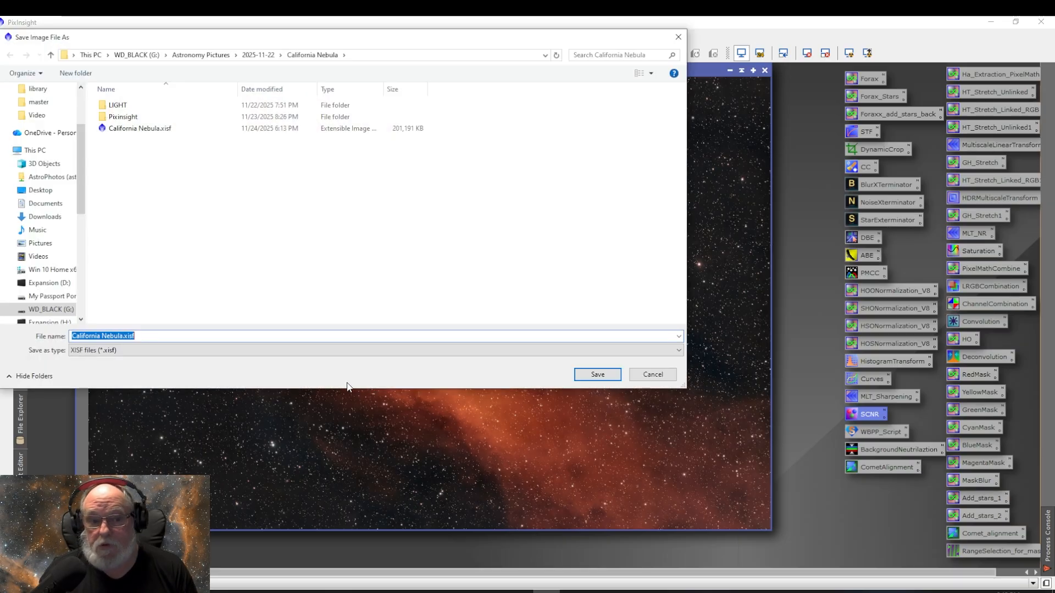
pyautogui.click(171, 352)
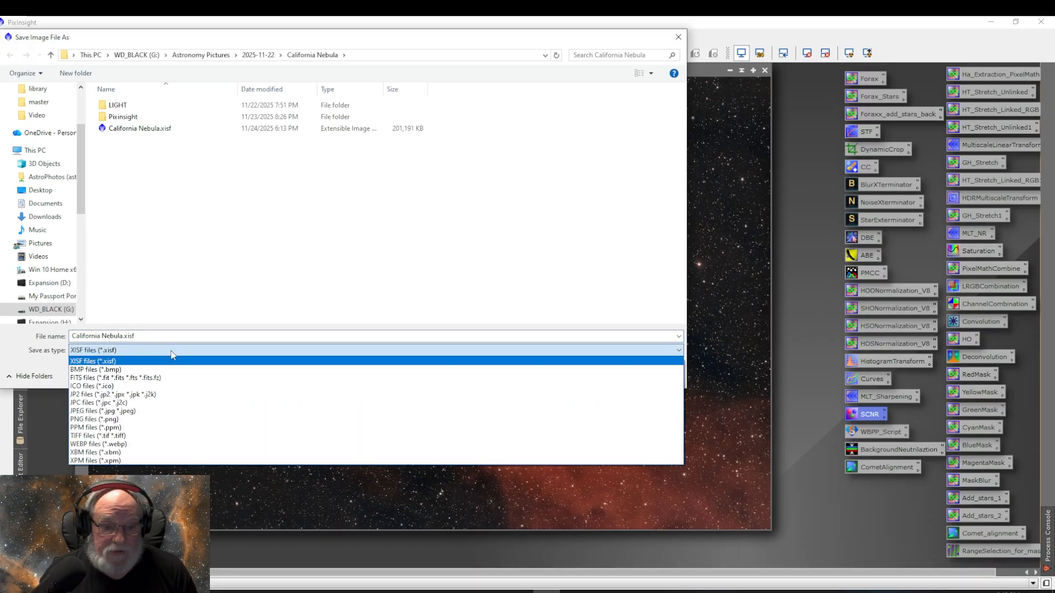
pyautogui.click(165, 411)
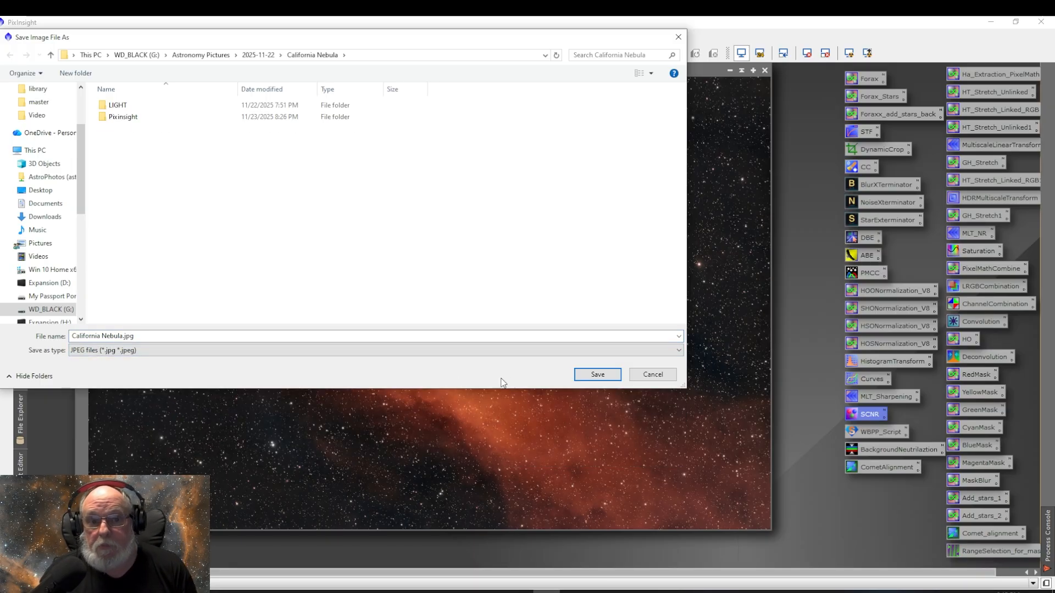
pyautogui.click(591, 378)
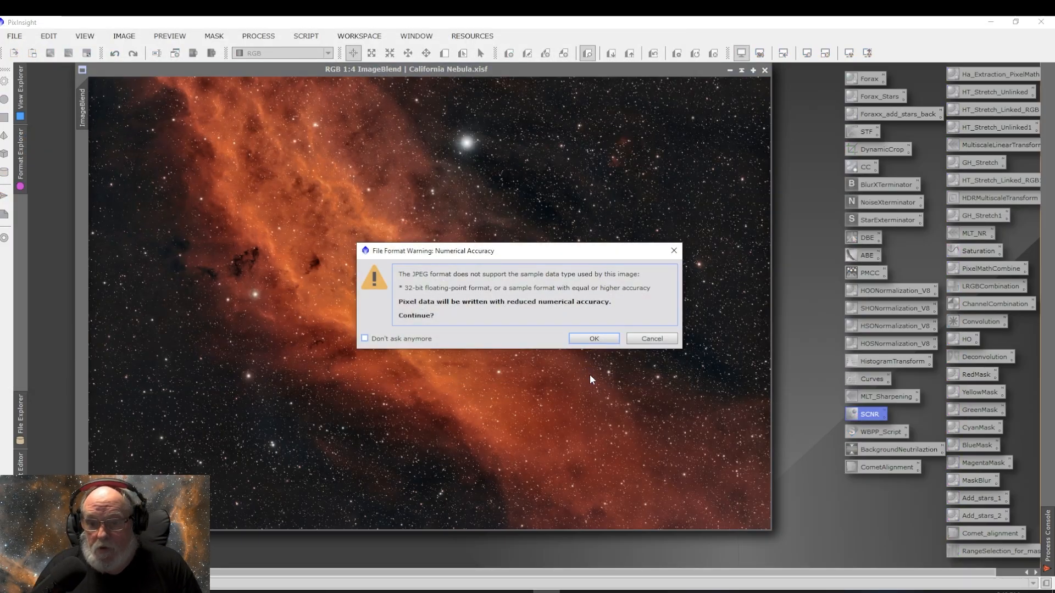
pyautogui.click(595, 338)
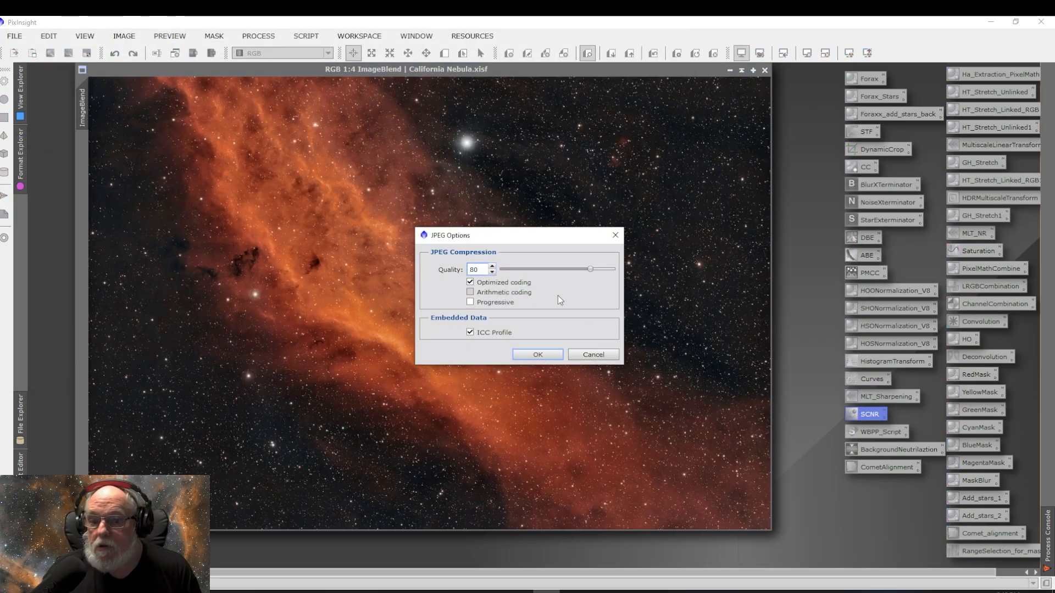
pyautogui.moveTo(591, 269); pyautogui.dragTo(615, 270)
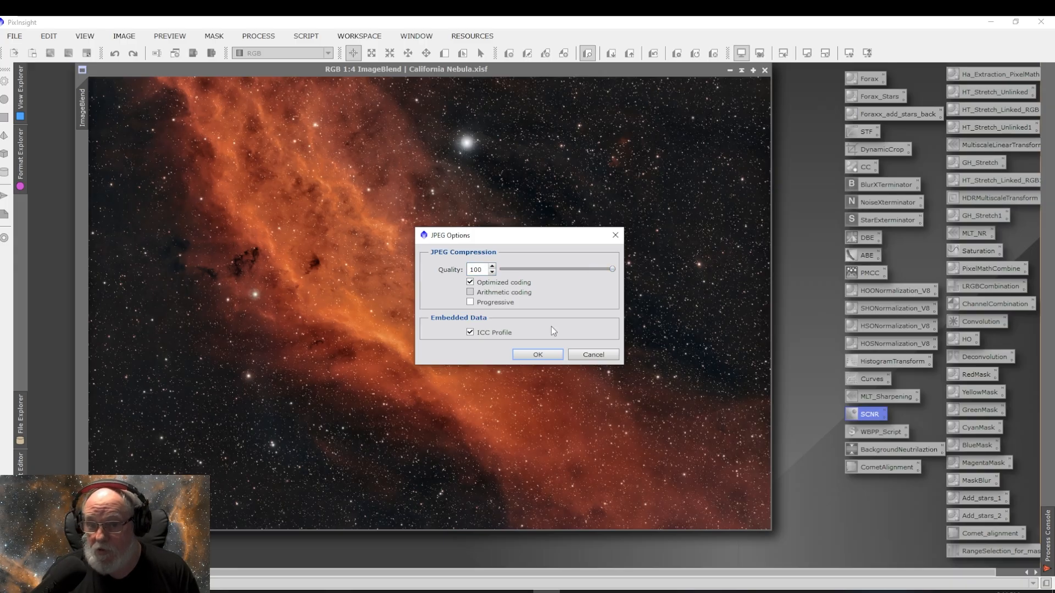
pyautogui.click(544, 354)
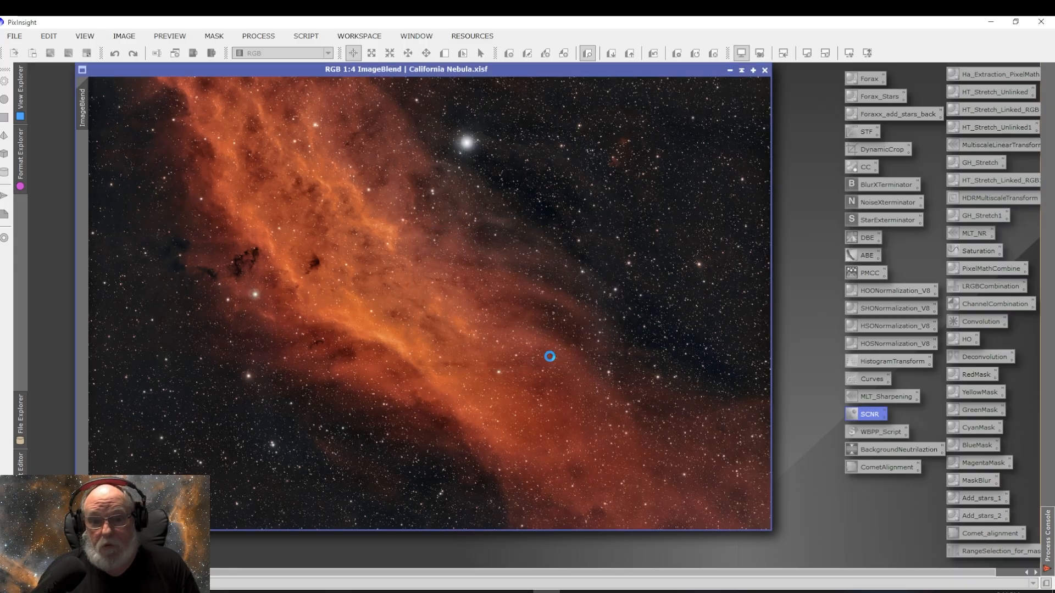